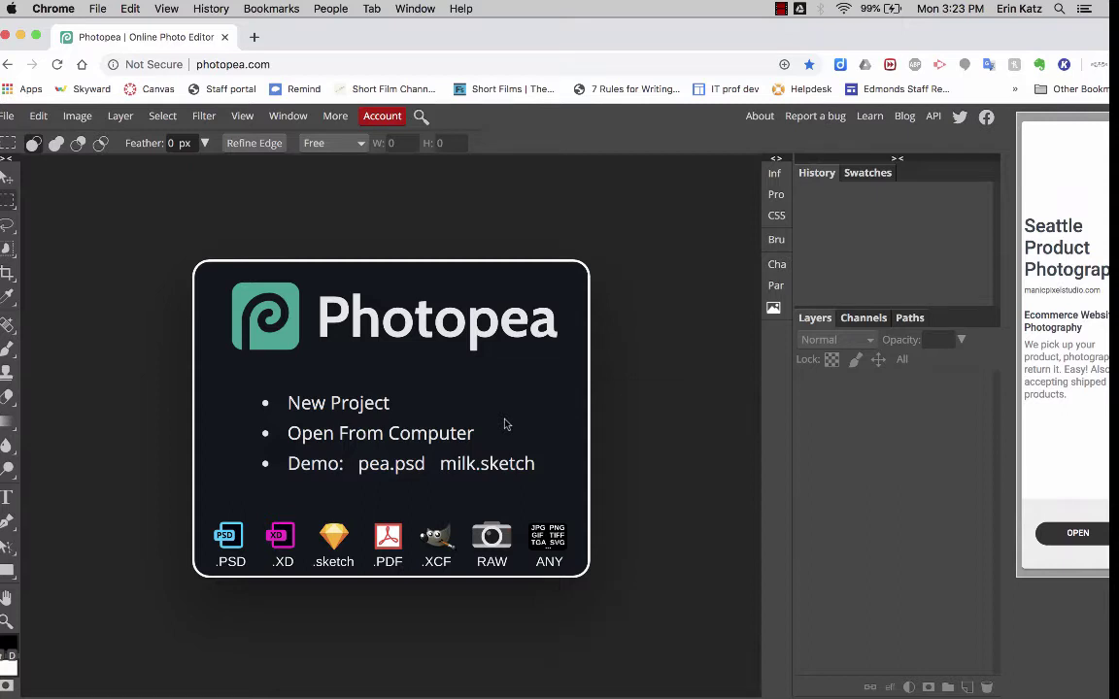
- Create a new project named logo, 5 by 5 inches at 300 DPI with a white background
{"action": "left_click", "coordinate": [8, 115]}
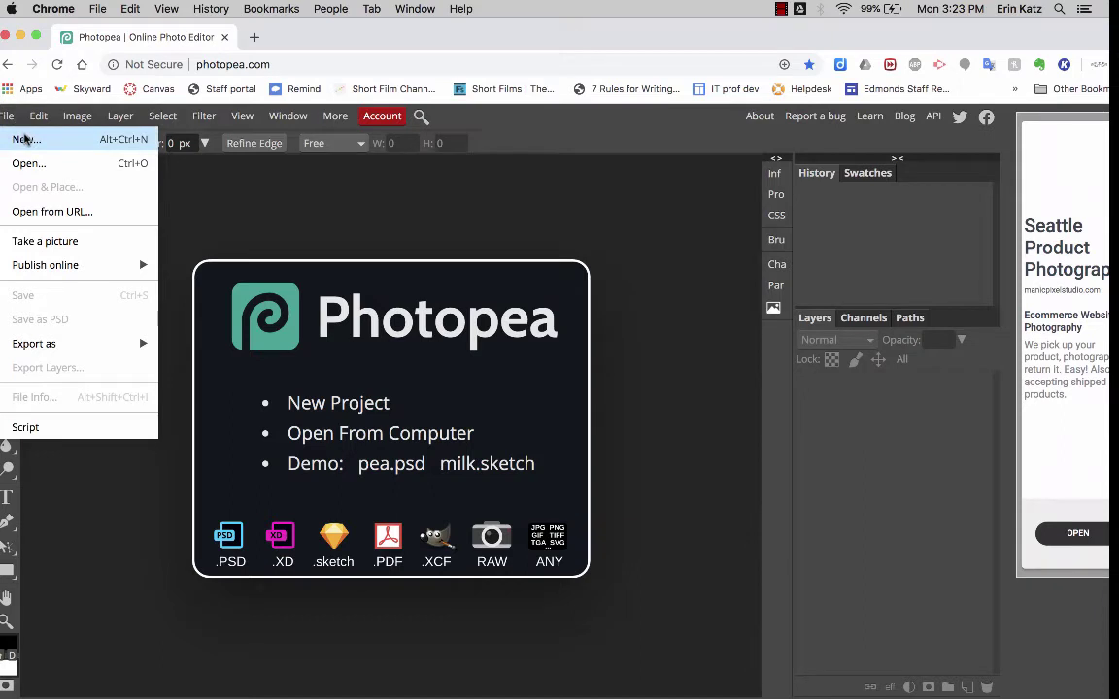
{"action": "left_click", "coordinate": [25, 139]}
{"action": "type", "text": "logo"}
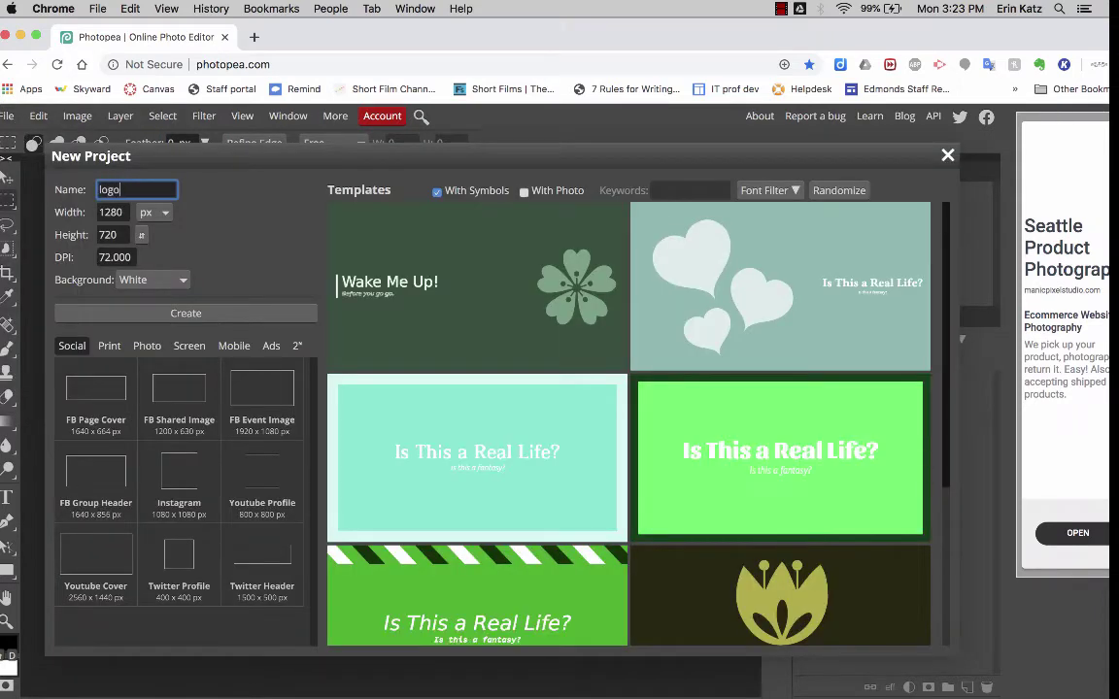
{"action": "left_click", "coordinate": [153, 212]}
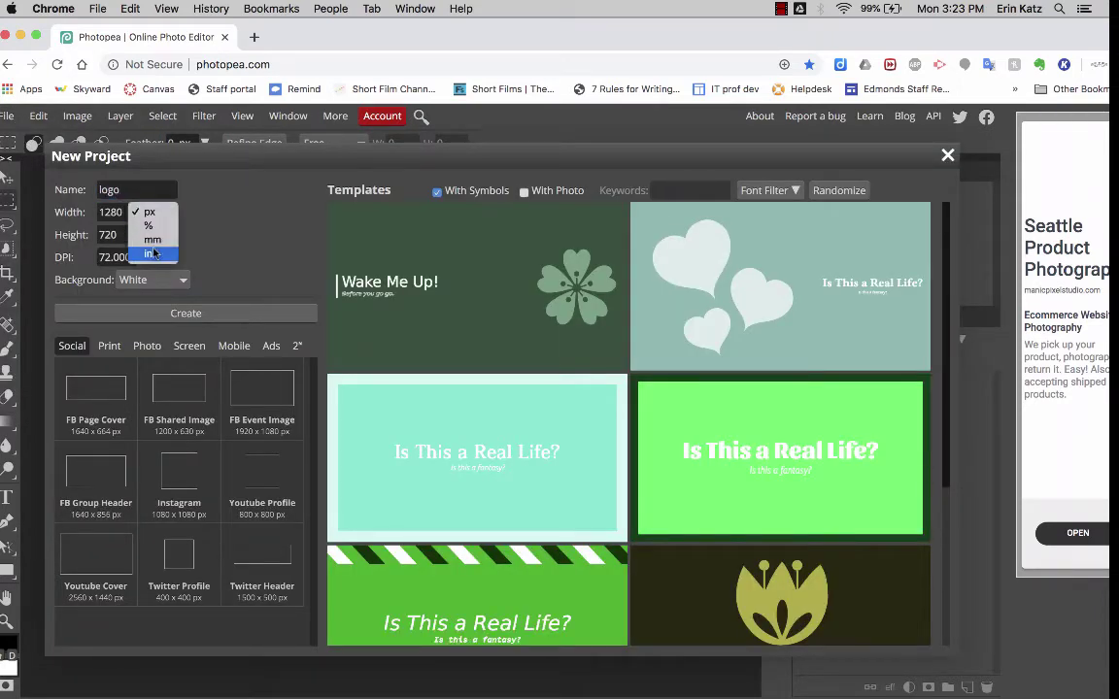
{"action": "left_click", "coordinate": [153, 254]}
{"action": "double_click", "coordinate": [109, 212]}
{"action": "type", "text": "5"}
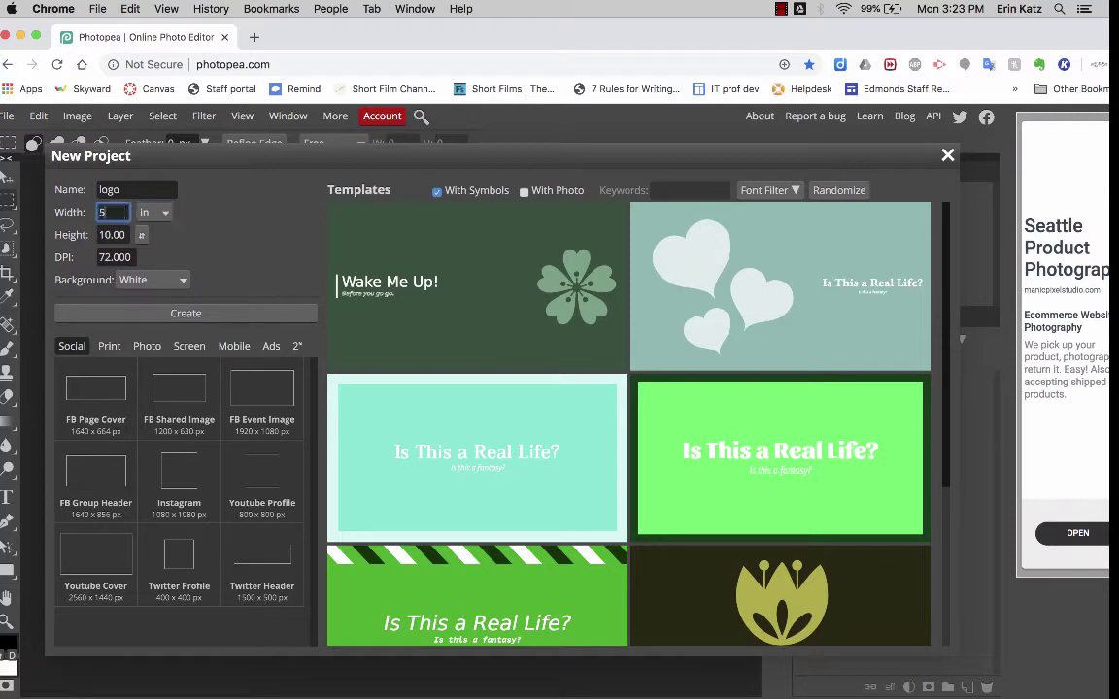
{"action": "key", "text": "Tab"}
{"action": "type", "text": "5"}
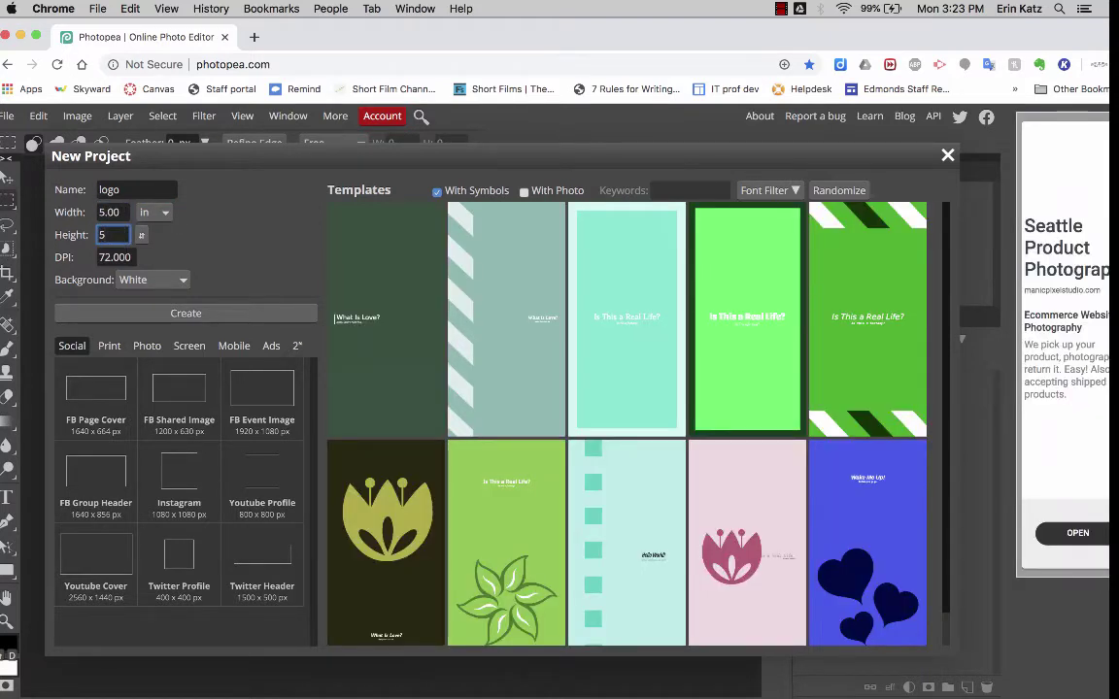
{"action": "key", "text": "Tab"}
{"action": "type", "text": "300"}
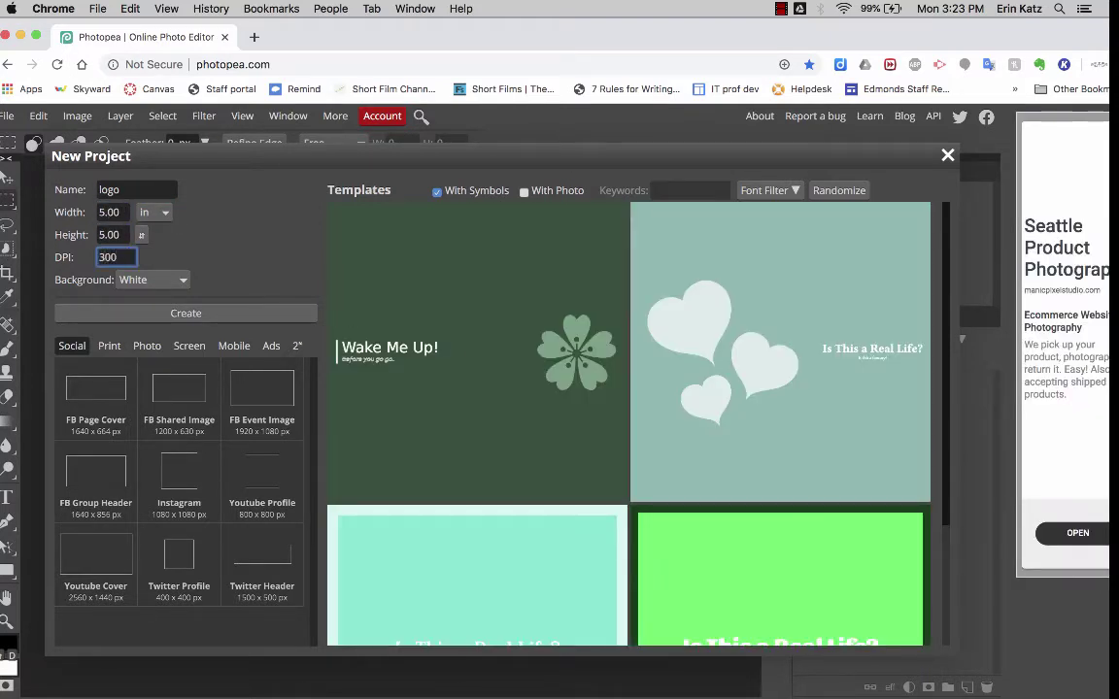
{"action": "left_click", "coordinate": [212, 315]}
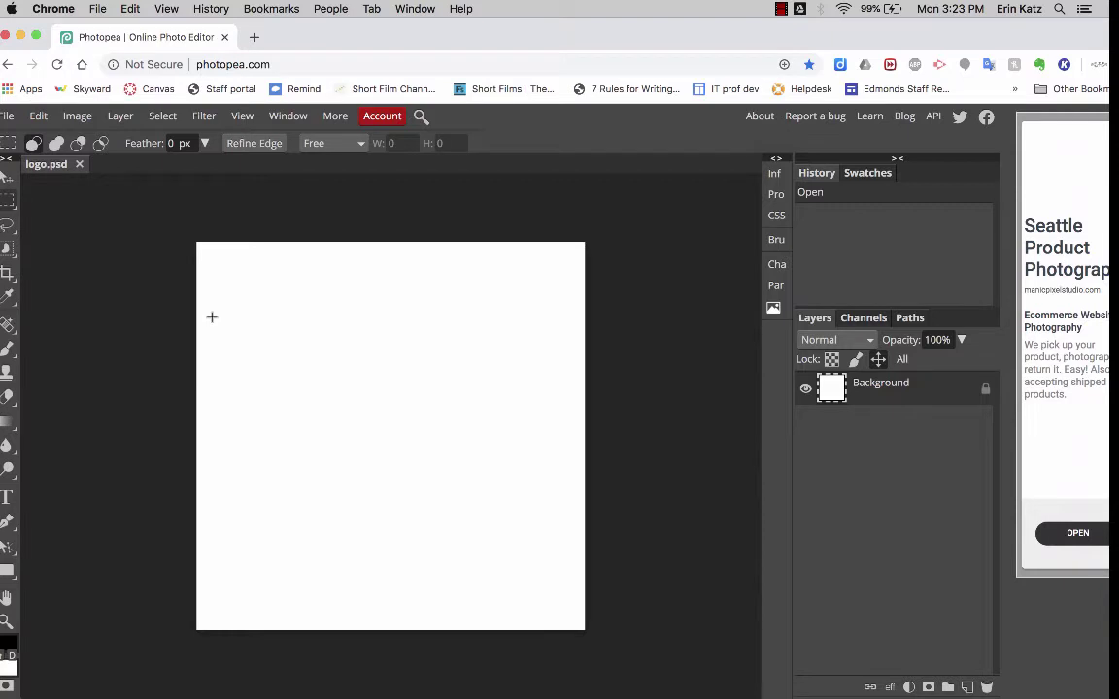
{"action": "scroll", "coordinate": [212, 317], "scroll_direction": "up", "scroll_amount": 3}
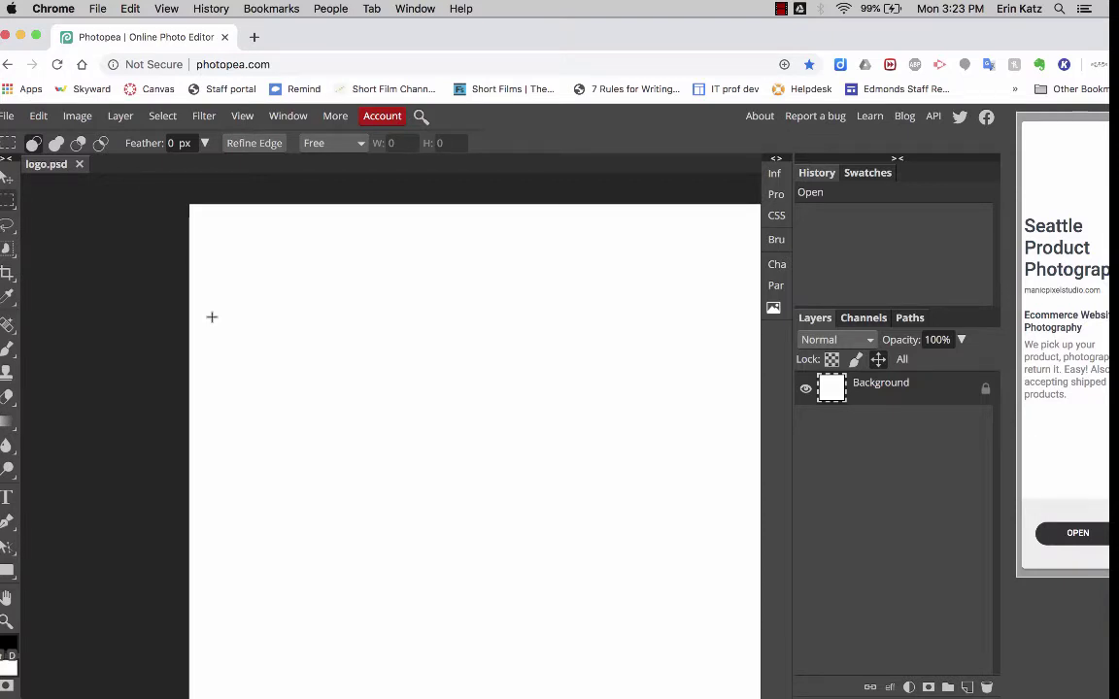
{"action": "scroll", "coordinate": [211, 317], "scroll_direction": "right", "scroll_amount": 1}
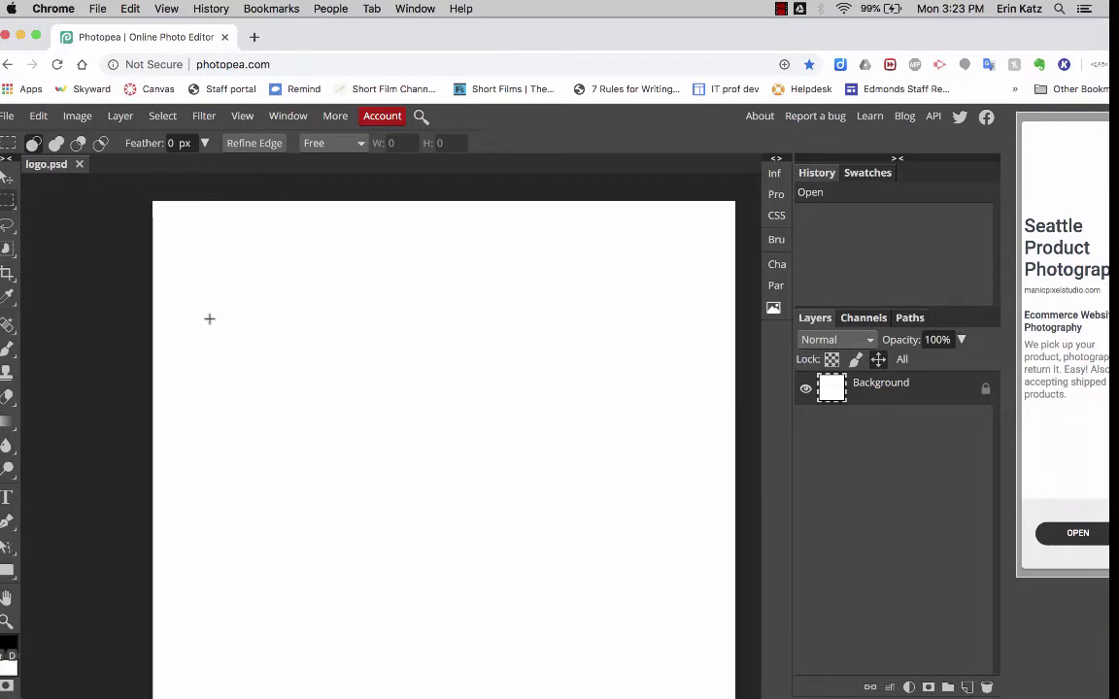
{"action": "scroll", "coordinate": [210, 318], "scroll_direction": "down", "scroll_amount": 3}
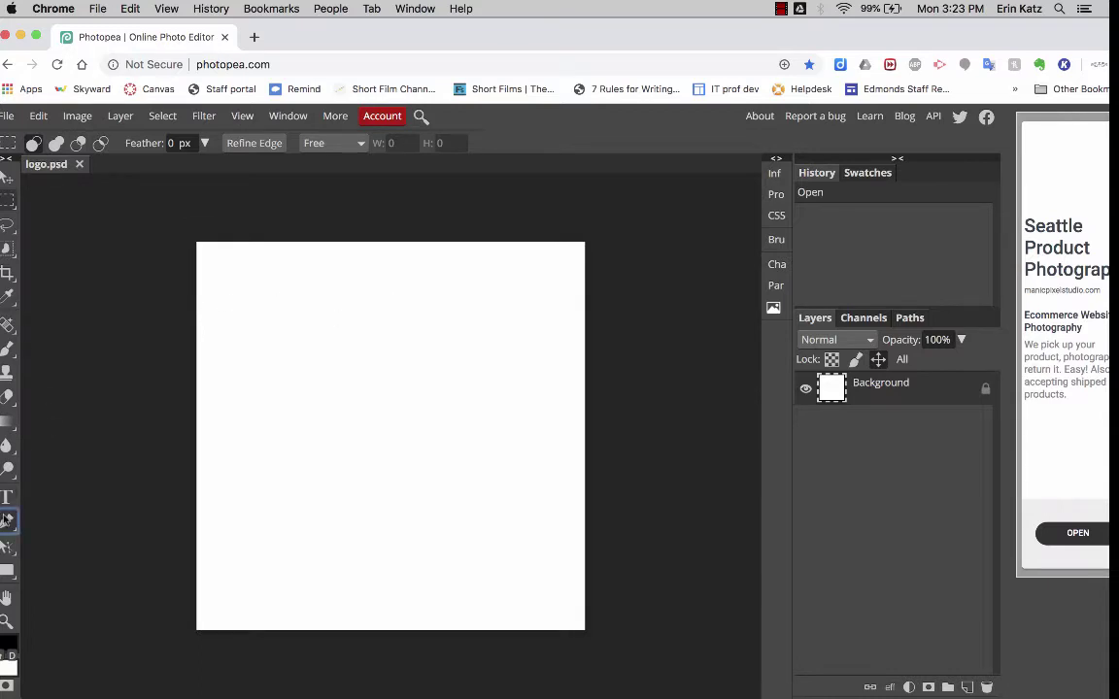
{"action": "left_click", "coordinate": [7, 521]}
{"action": "right_click", "coordinate": [7, 522]}
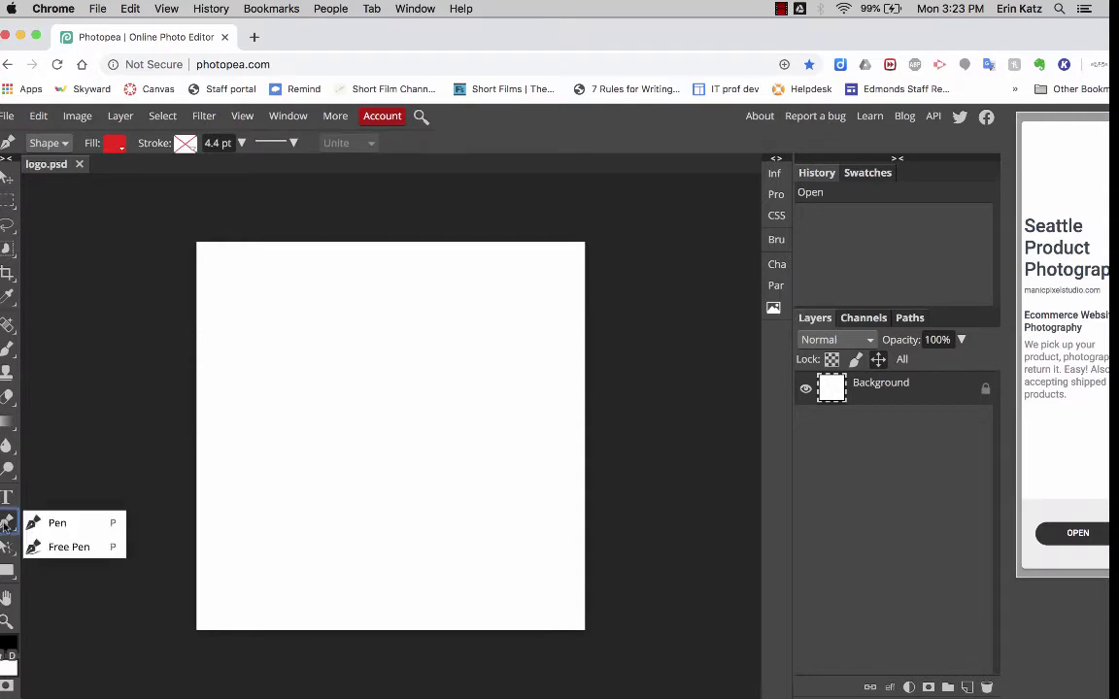
{"action": "right_click", "coordinate": [7, 547]}
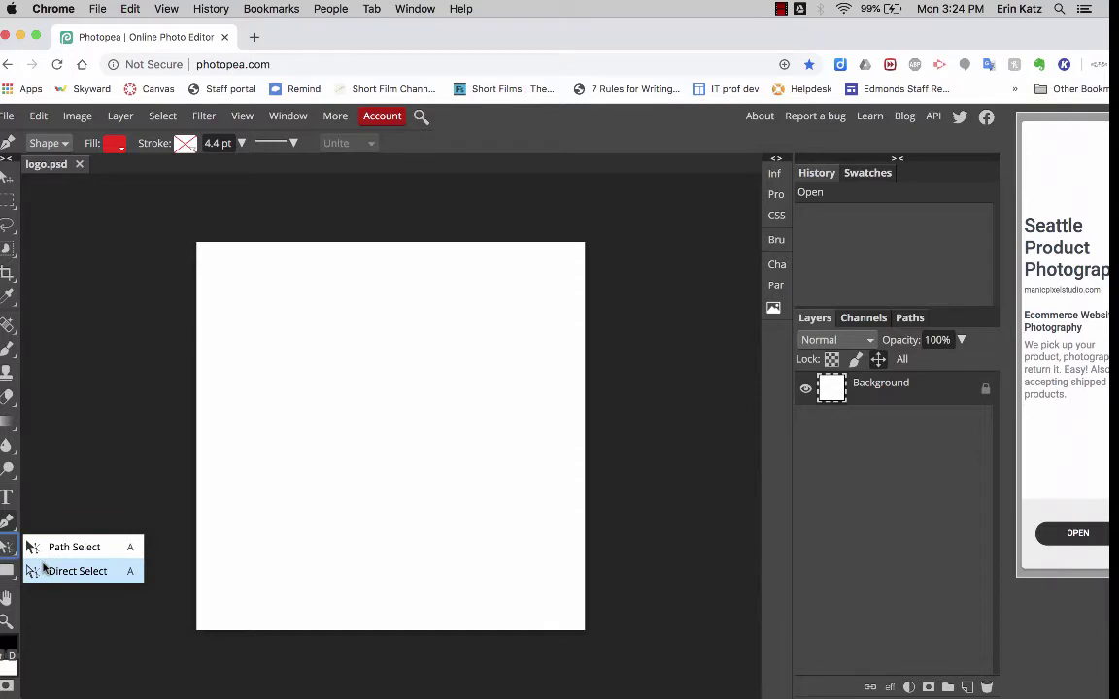
{"action": "left_click", "coordinate": [5, 548]}
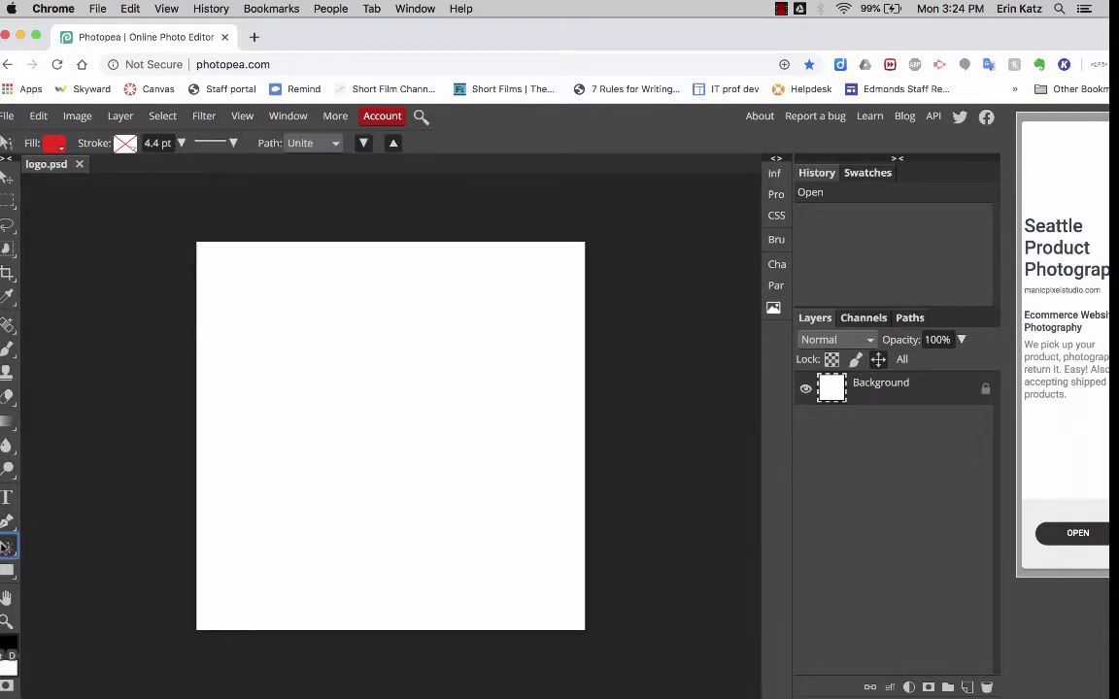
{"action": "right_click", "coordinate": [5, 547]}
{"action": "left_click", "coordinate": [7, 201]}
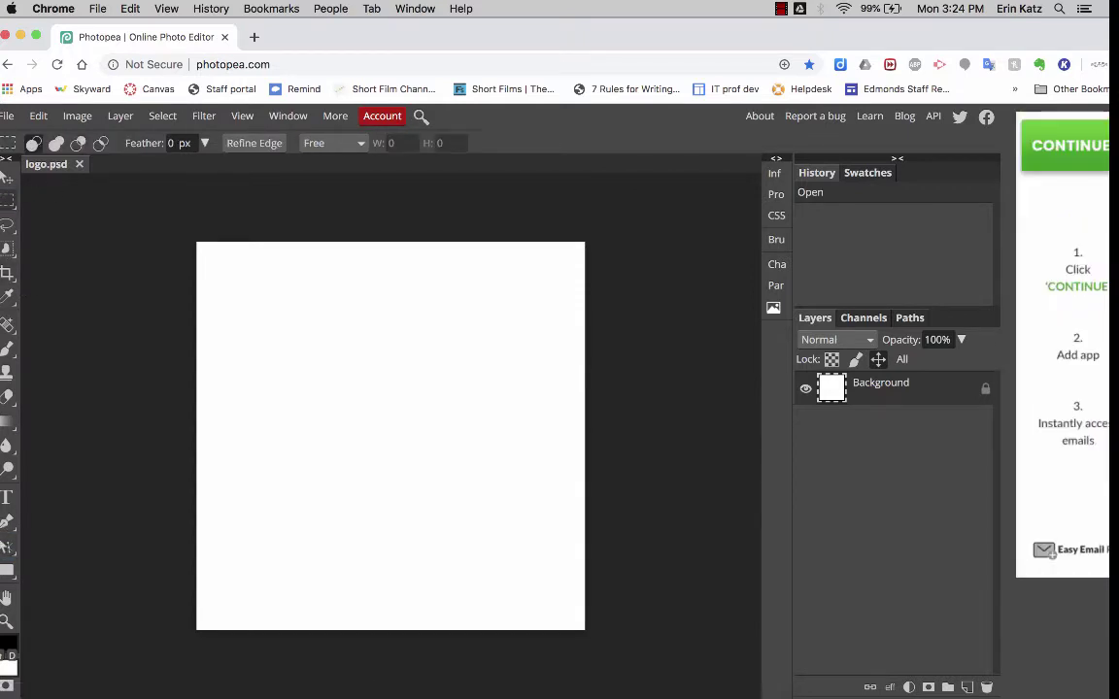
- Set up the Pen tool in Shape mode with a solid blue stroke 23 pt wide
{"action": "mouse_move", "coordinate": [10, 660]}
{"action": "left_click", "coordinate": [8, 523]}
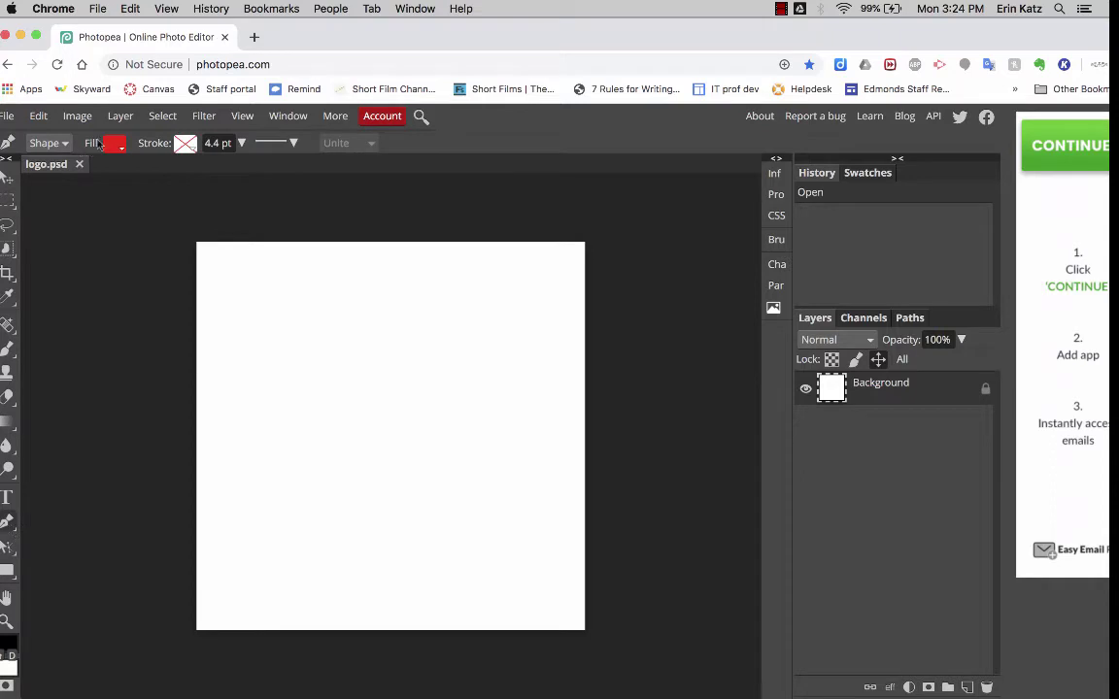
{"action": "left_click", "coordinate": [184, 143]}
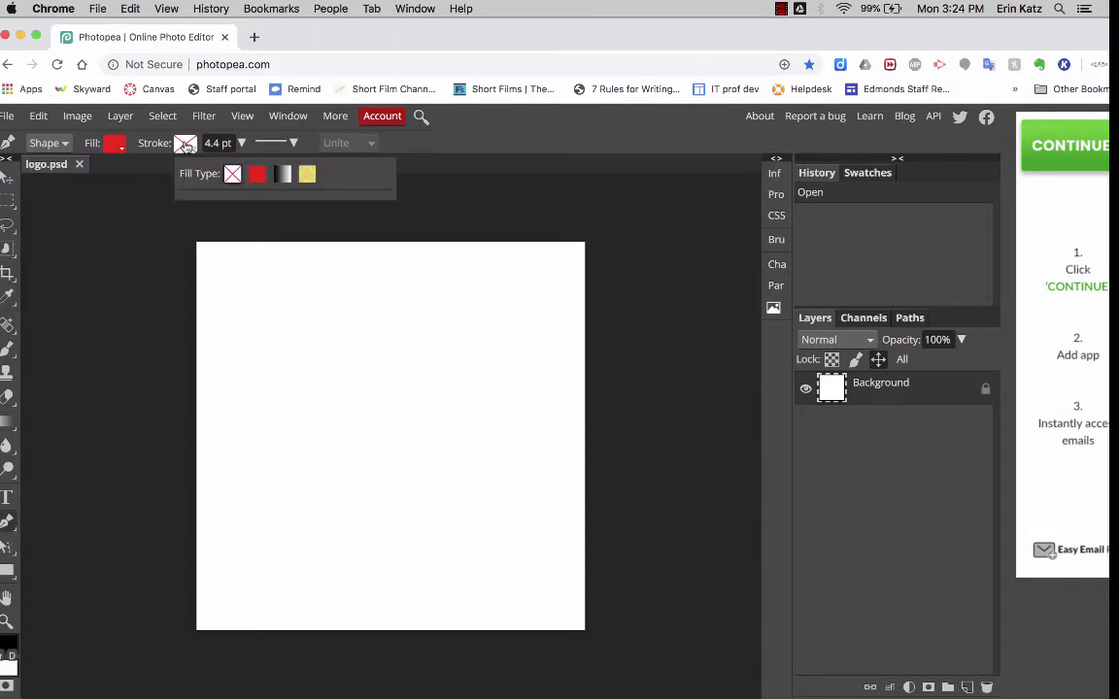
{"action": "left_click", "coordinate": [255, 174]}
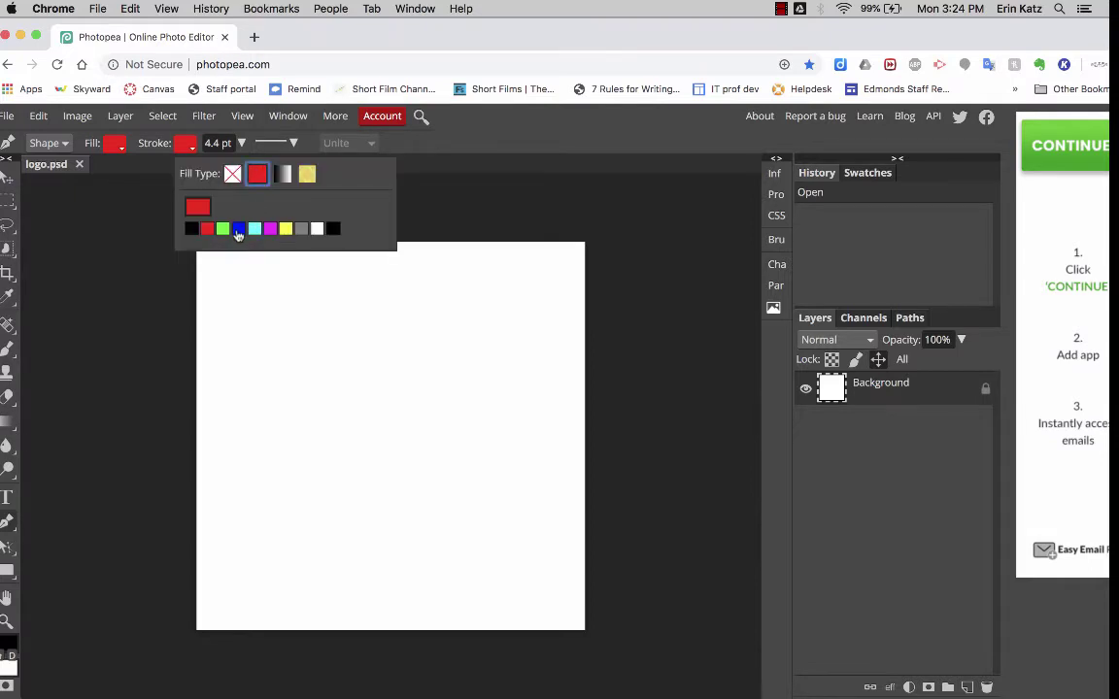
{"action": "left_click", "coordinate": [238, 228]}
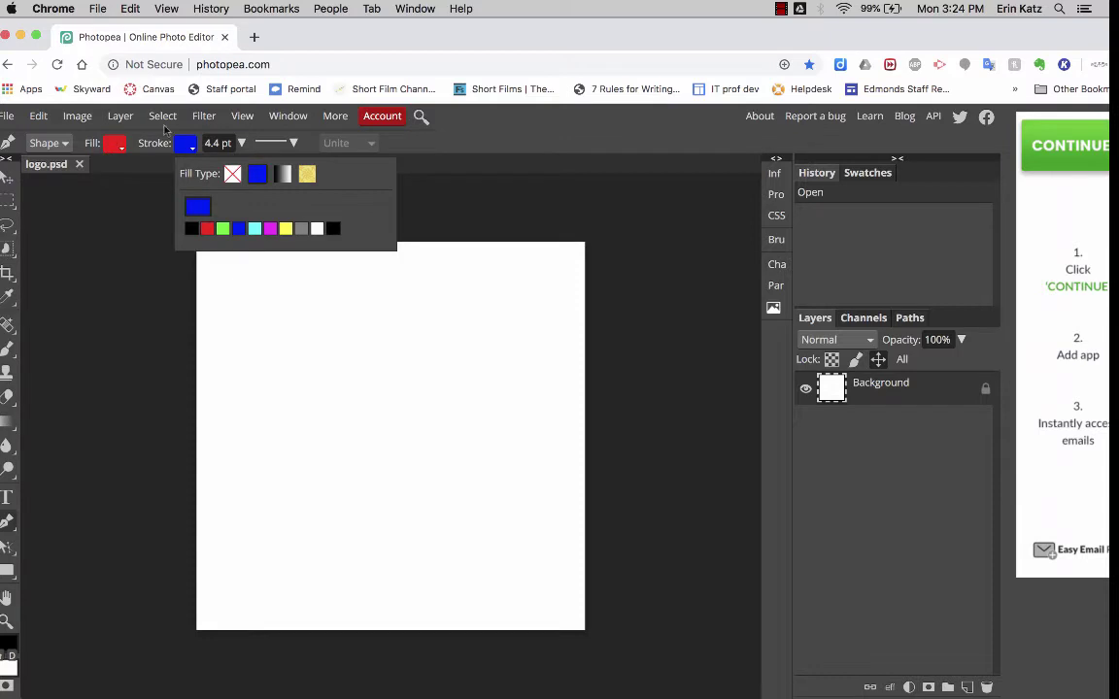
{"action": "left_click", "coordinate": [212, 143]}
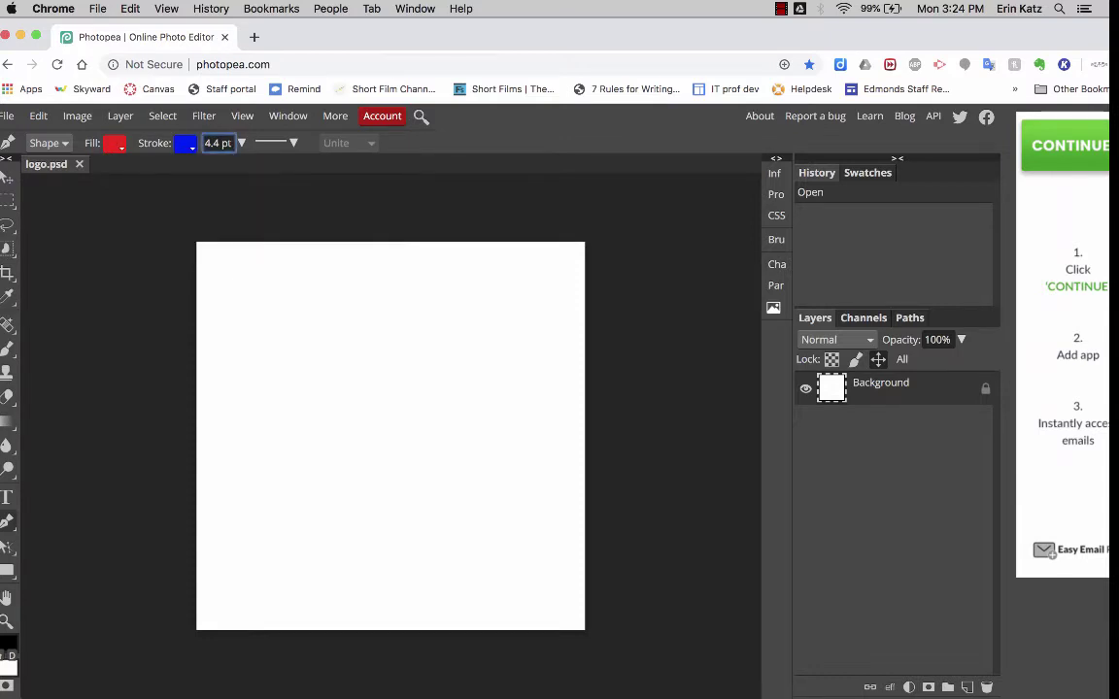
{"action": "left_click", "coordinate": [242, 144]}
{"action": "left_click_drag", "start_coordinate": [218, 169], "coordinate": [227, 169]}
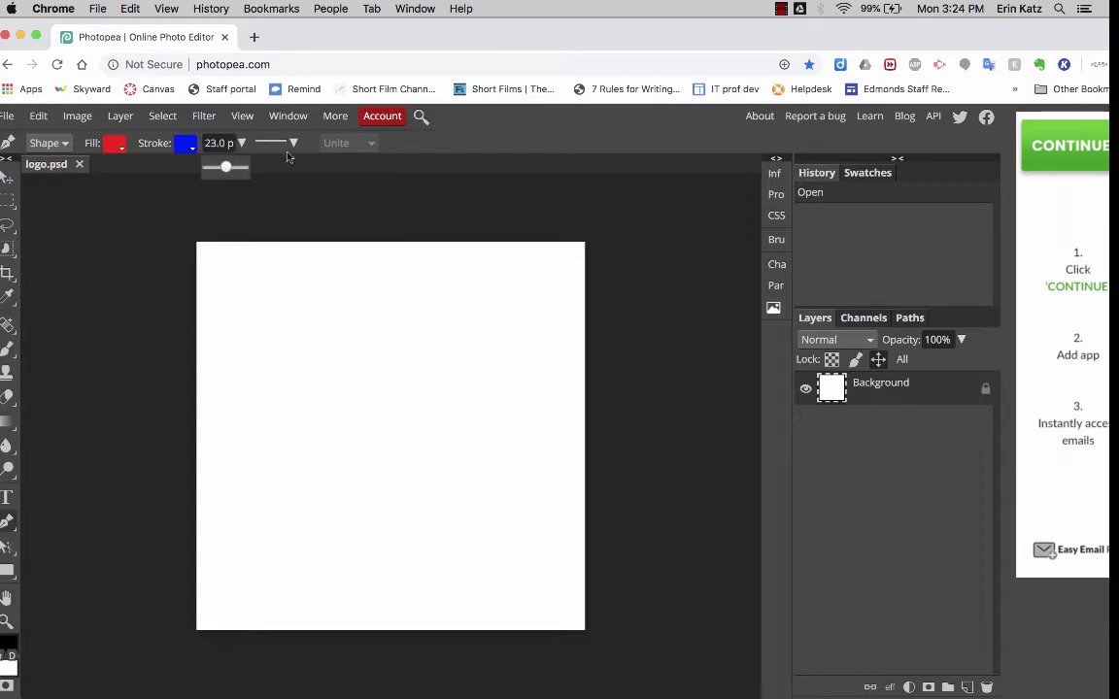
{"action": "left_click", "coordinate": [478, 145]}
- Draw a closed, irregular six-point shape with straight sides across the middle of the canvas using the Pen tool
{"action": "left_click", "coordinate": [243, 315]}
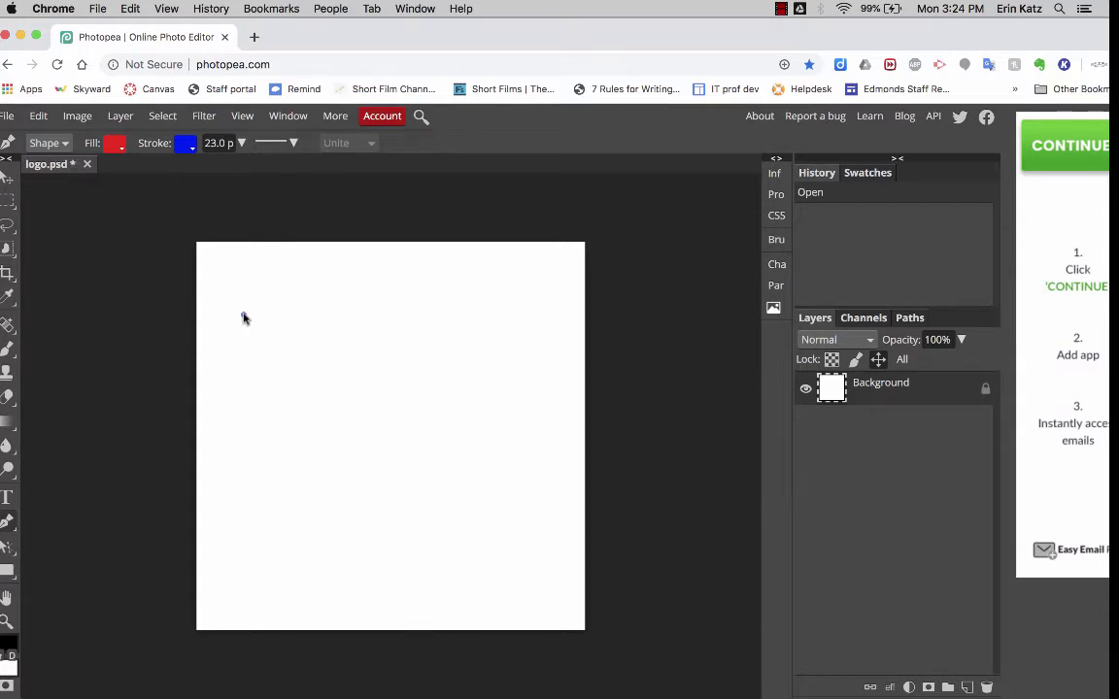
{"action": "left_click", "coordinate": [410, 292]}
{"action": "left_click", "coordinate": [476, 389]}
{"action": "left_click", "coordinate": [416, 512]}
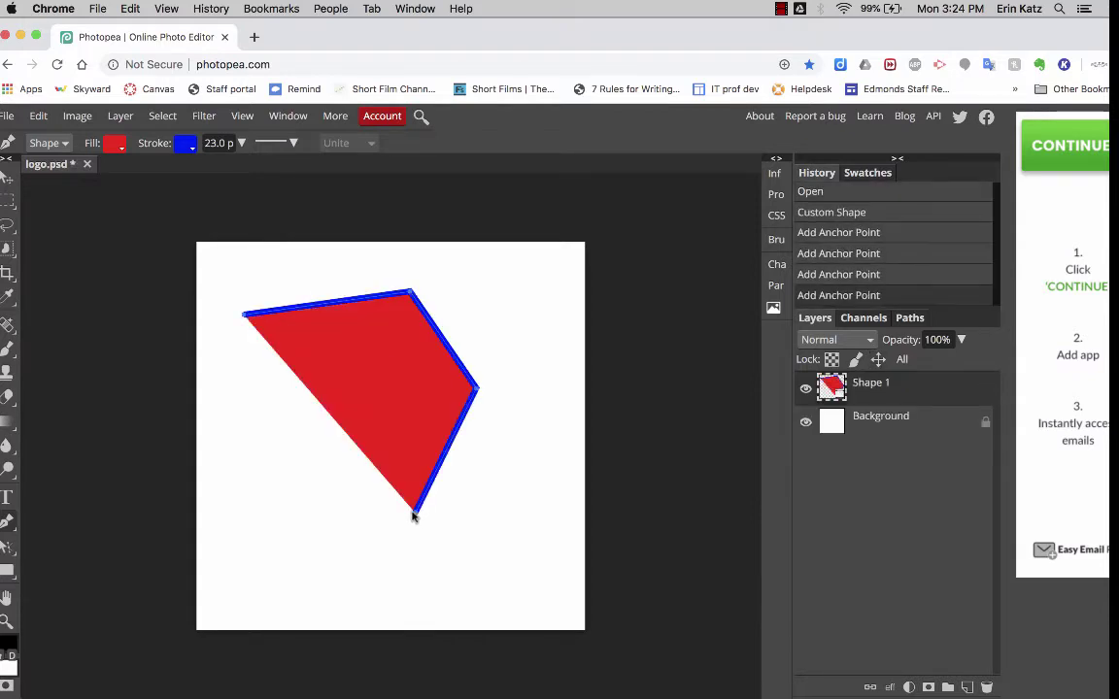
{"action": "left_click", "coordinate": [284, 513]}
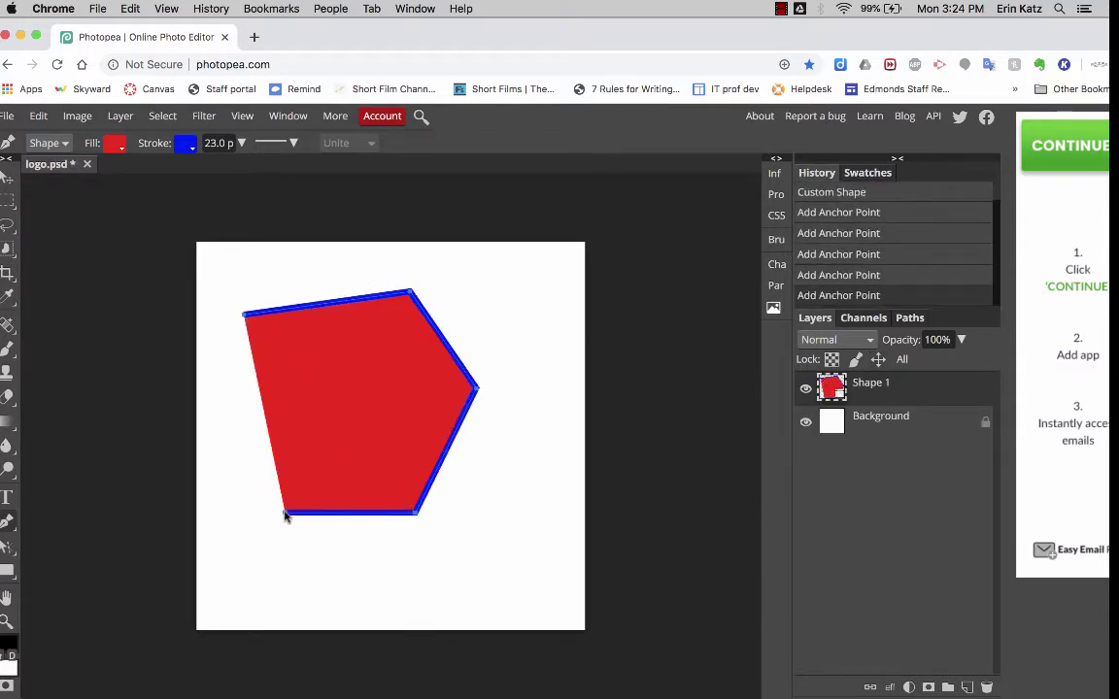
{"action": "left_click", "coordinate": [368, 340]}
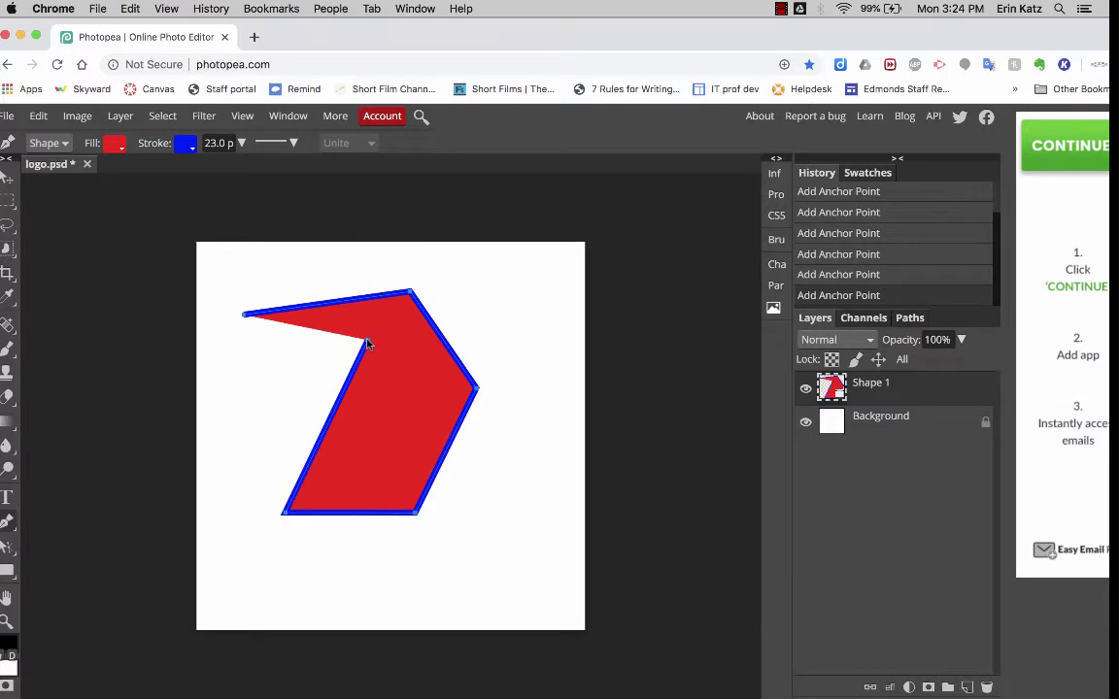
{"action": "left_click", "coordinate": [243, 316]}
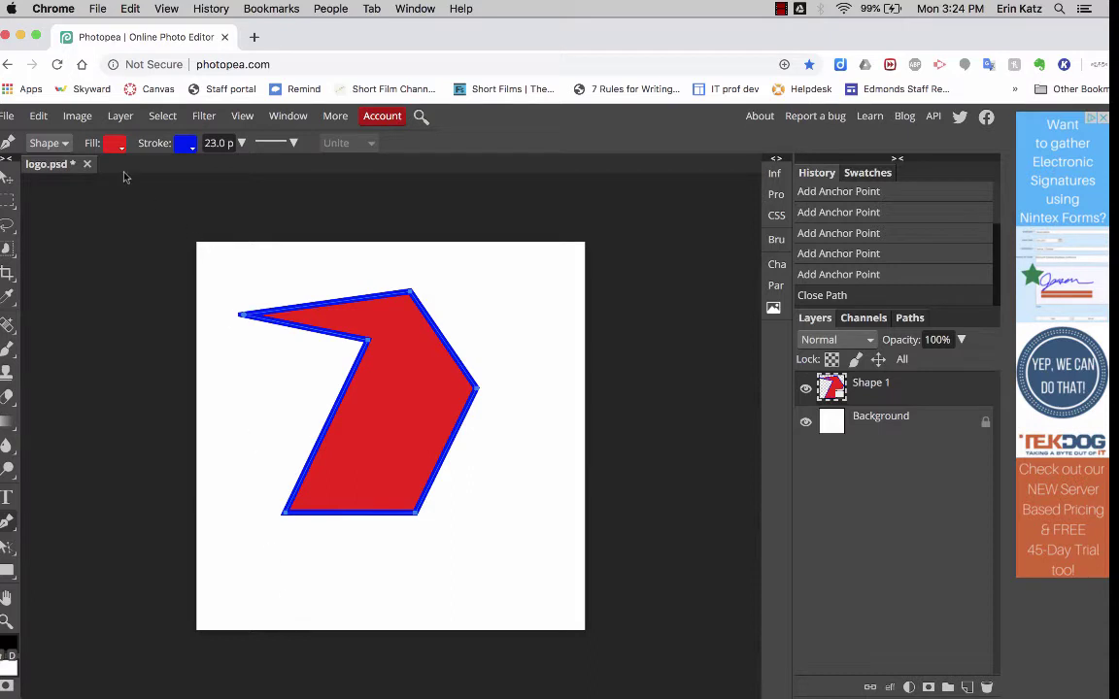
- Change the drawn shape's fill to light cyan, and delete its path from the canvas
{"action": "left_click", "coordinate": [115, 144]}
{"action": "left_click", "coordinate": [168, 229]}
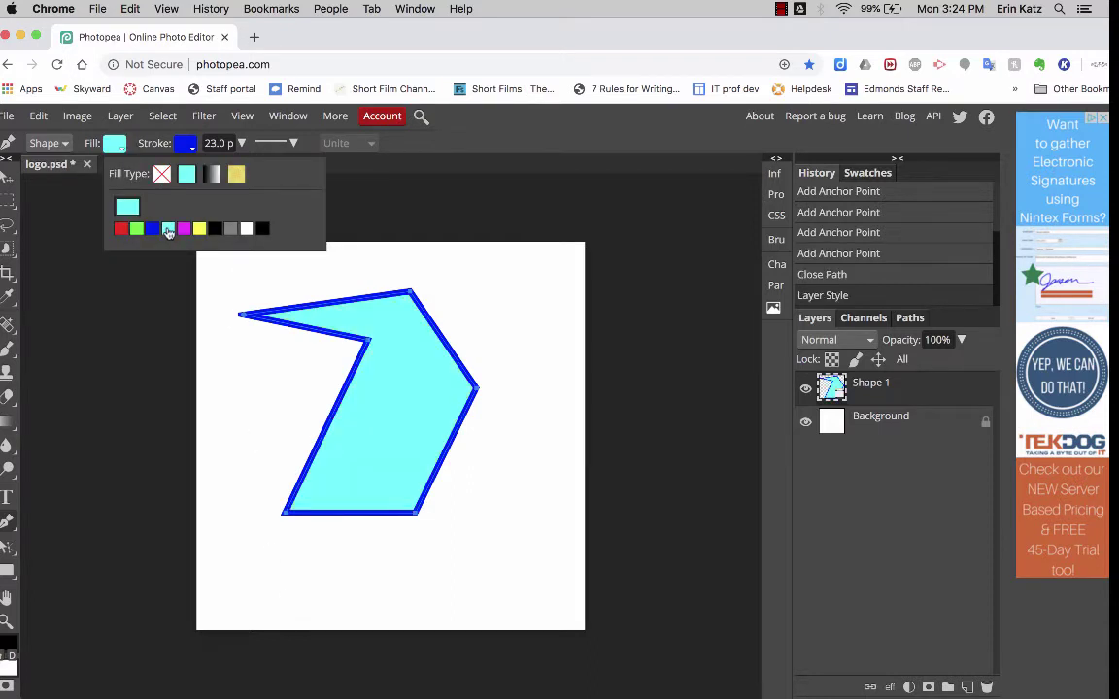
{"action": "left_click", "coordinate": [496, 149]}
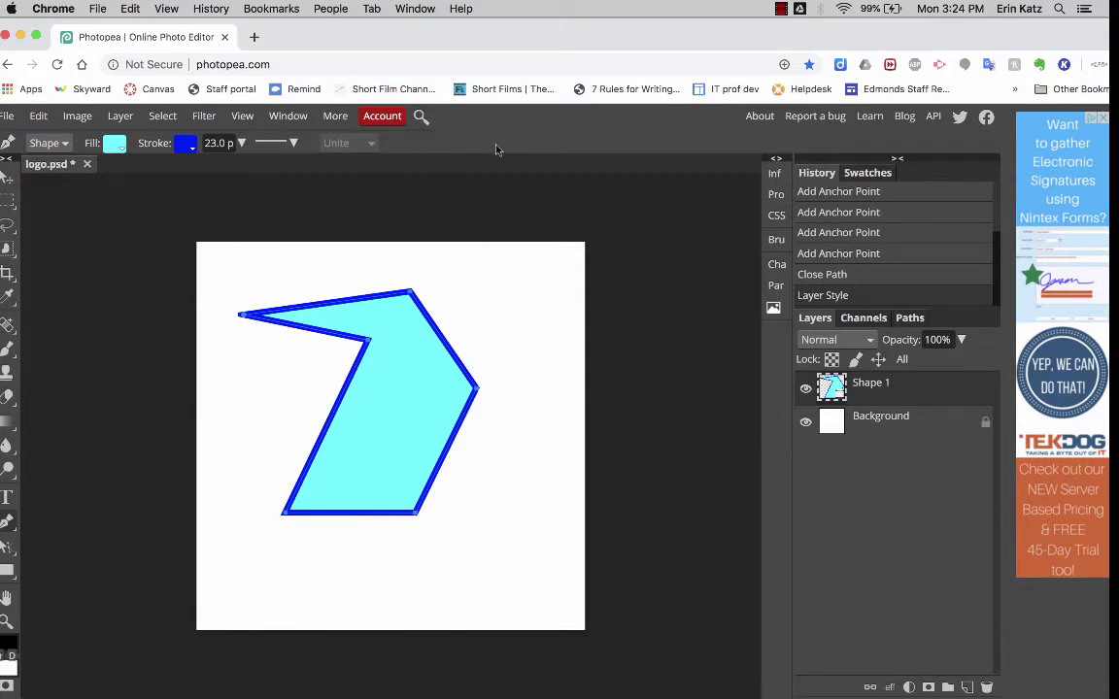
{"action": "key", "text": "Delete"}
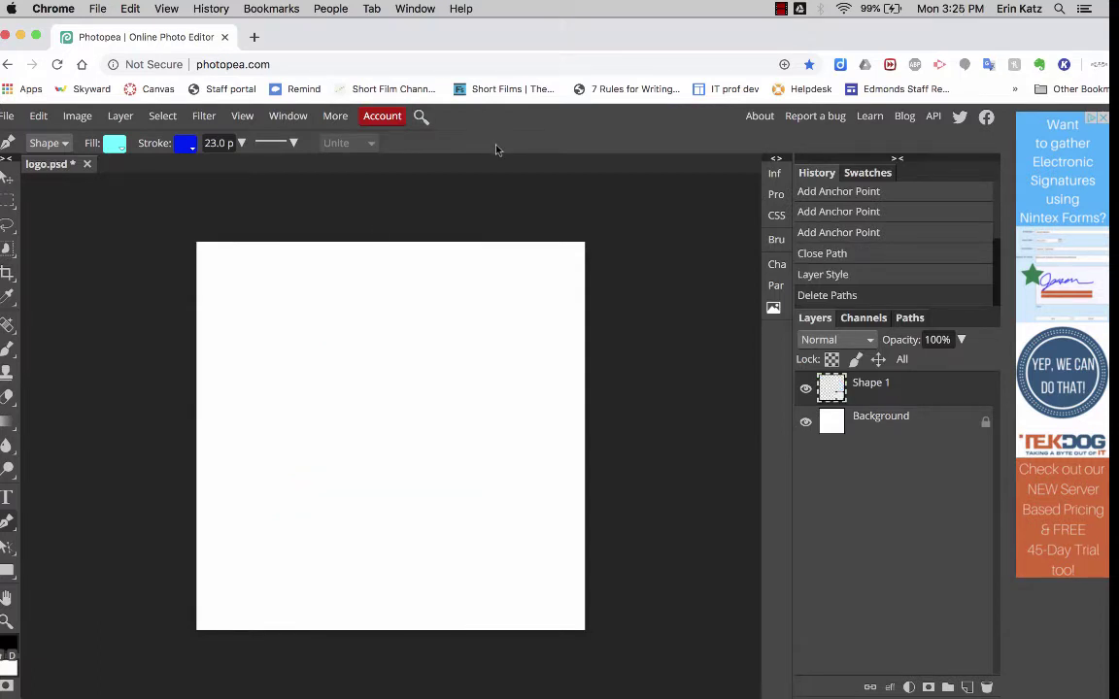
- Set the Pen tool's fill type to none, keeping only the blue stroke
{"action": "left_click", "coordinate": [115, 144]}
{"action": "left_click", "coordinate": [160, 173]}
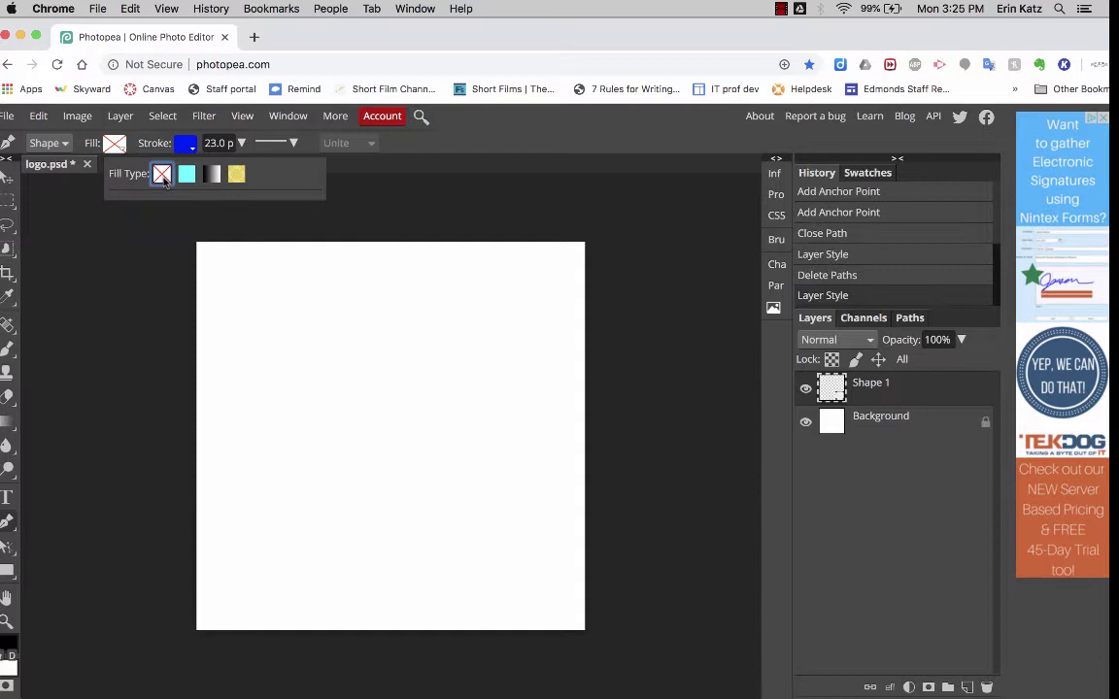
{"action": "left_click", "coordinate": [473, 131]}
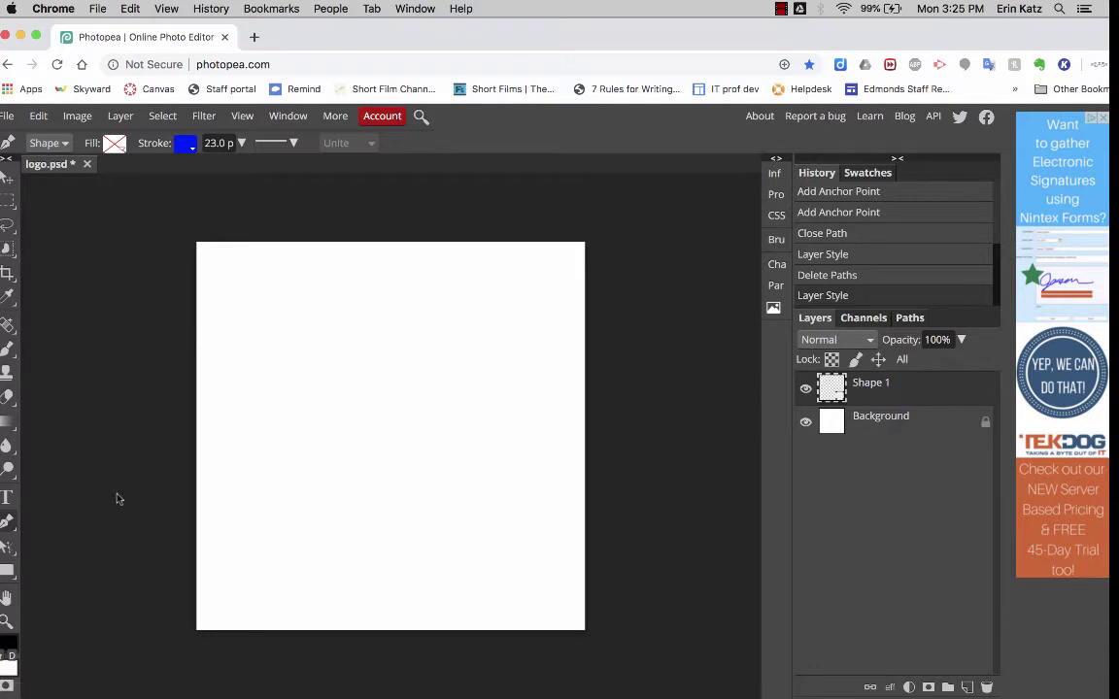
{"action": "left_click", "coordinate": [114, 144]}
- Draw a closed, unfilled six-point outline with straight sides and an inward notch on its left using the Pen tool
{"action": "left_click", "coordinate": [243, 288]}
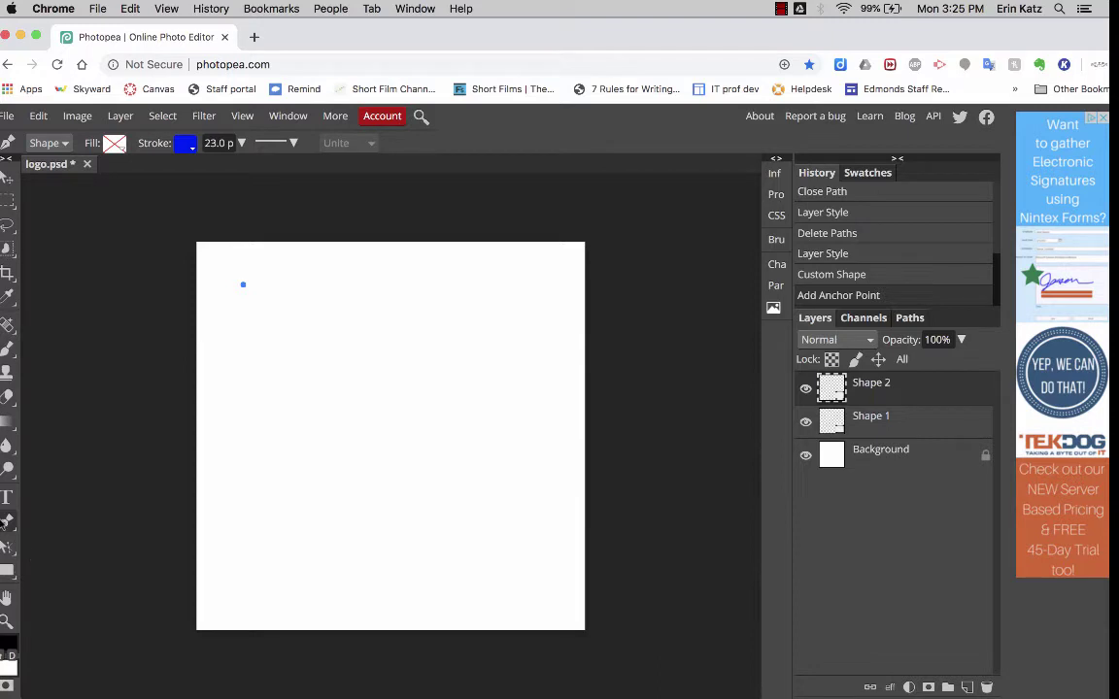
{"action": "right_click", "coordinate": [7, 521]}
{"action": "left_click", "coordinate": [59, 525]}
{"action": "left_click", "coordinate": [441, 292]}
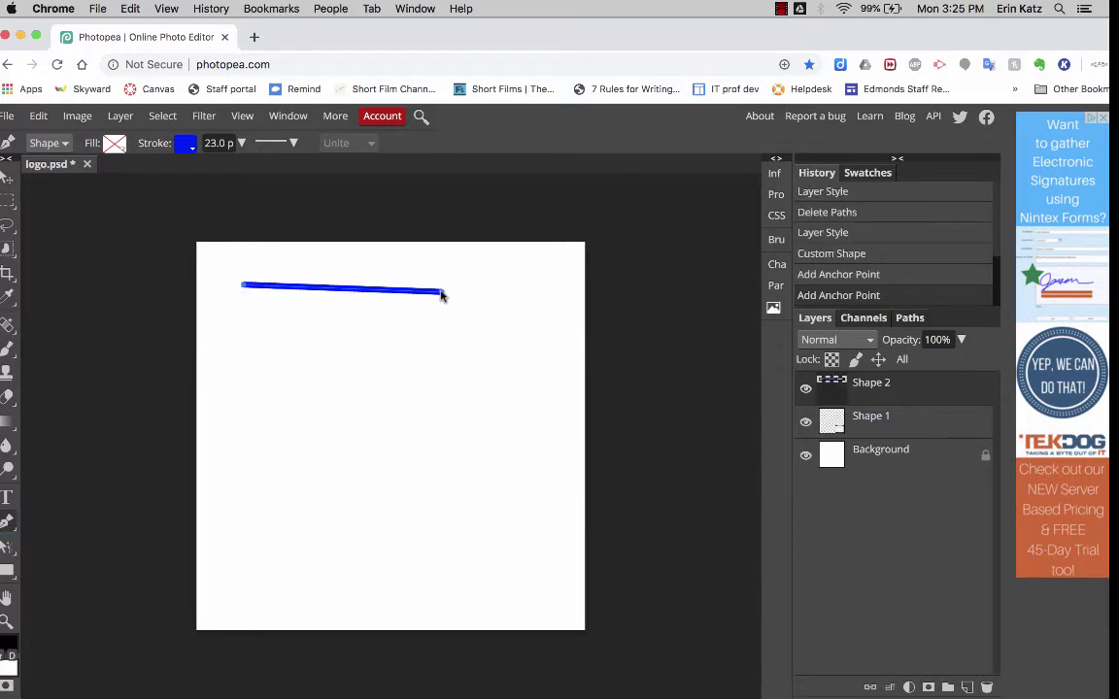
{"action": "left_click", "coordinate": [483, 488]}
{"action": "left_click", "coordinate": [305, 508]}
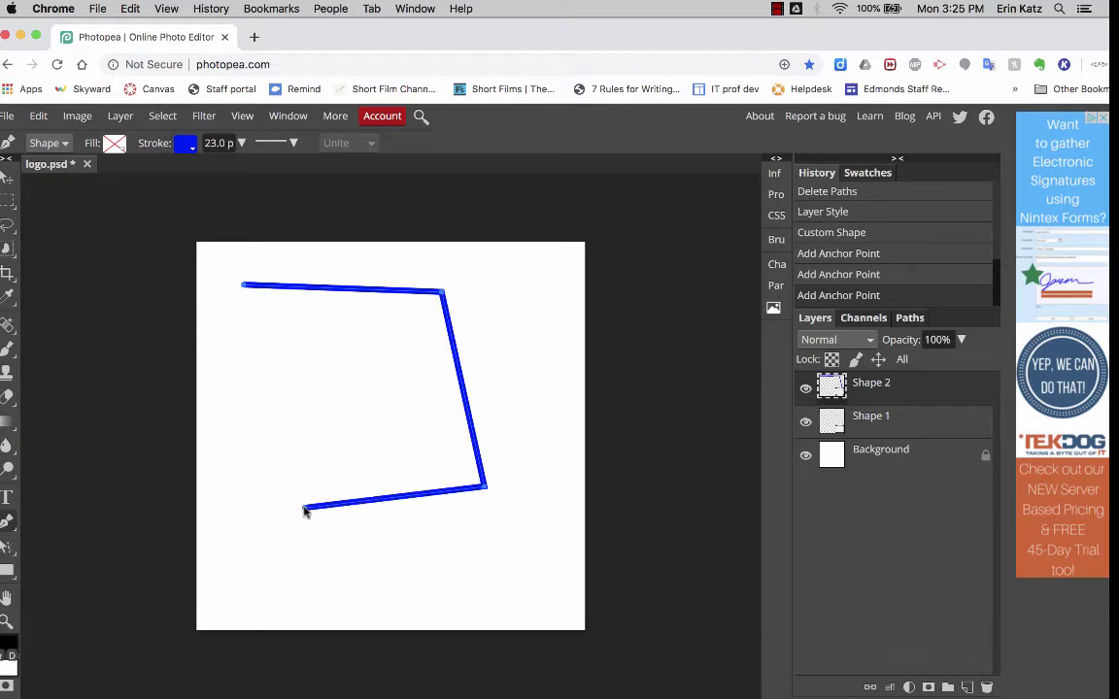
{"action": "left_click", "coordinate": [407, 385]}
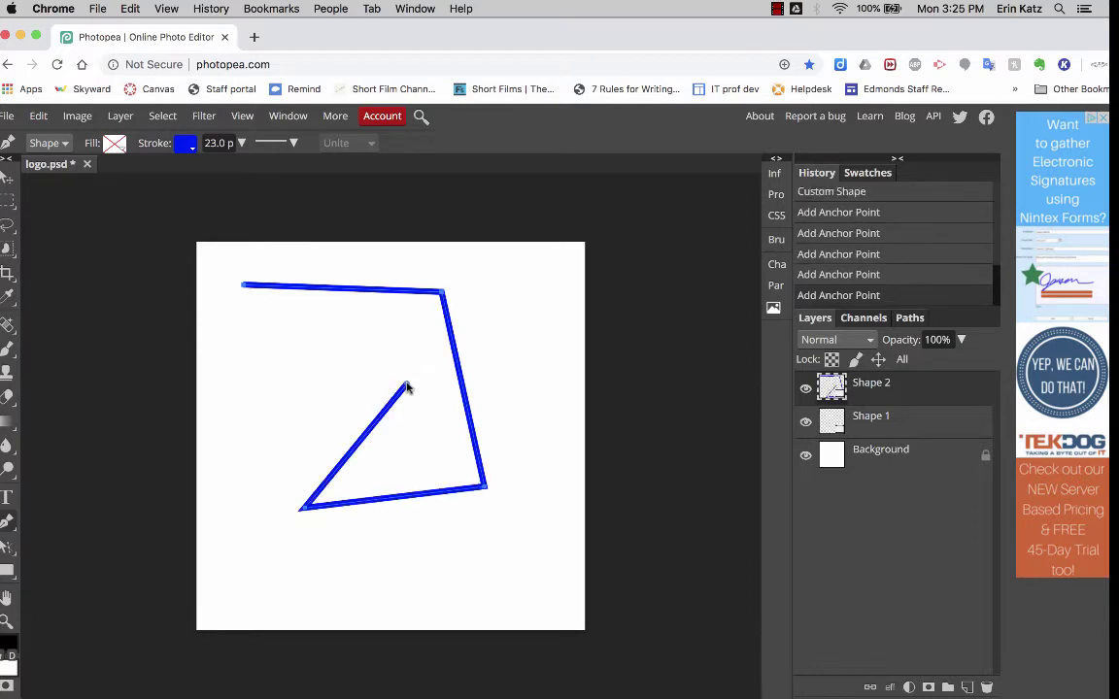
{"action": "left_click", "coordinate": [258, 352]}
{"action": "left_click", "coordinate": [243, 287]}
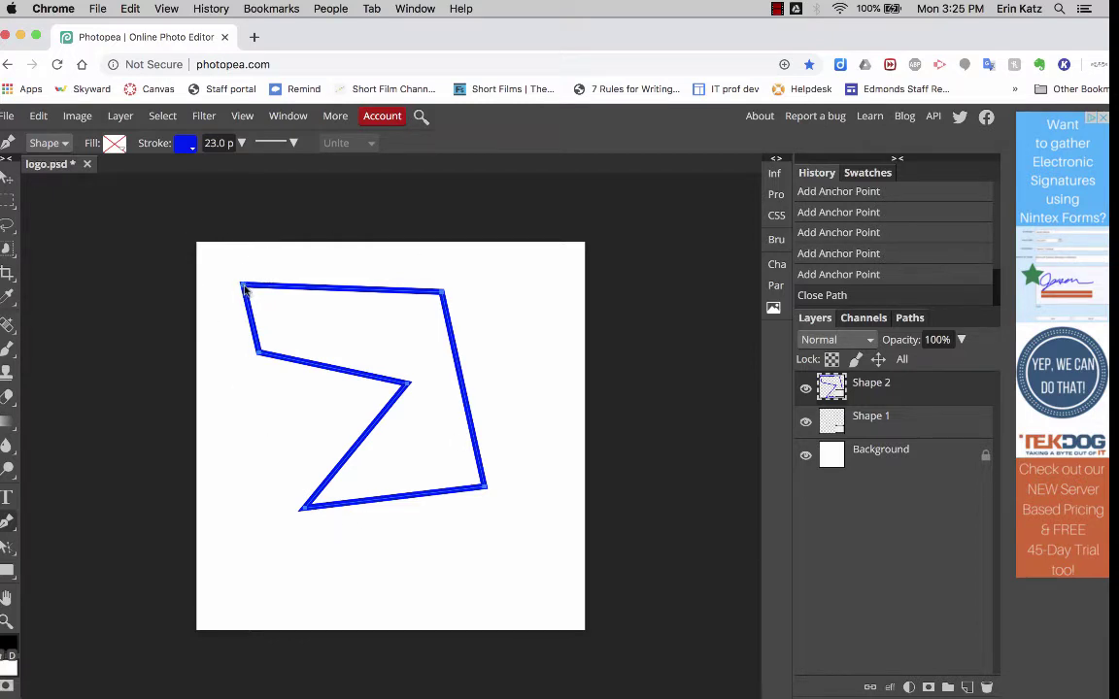
- Set the unfilled six-point shape's fill type to none, and delete its path from the canvas
{"action": "left_click", "coordinate": [113, 143]}
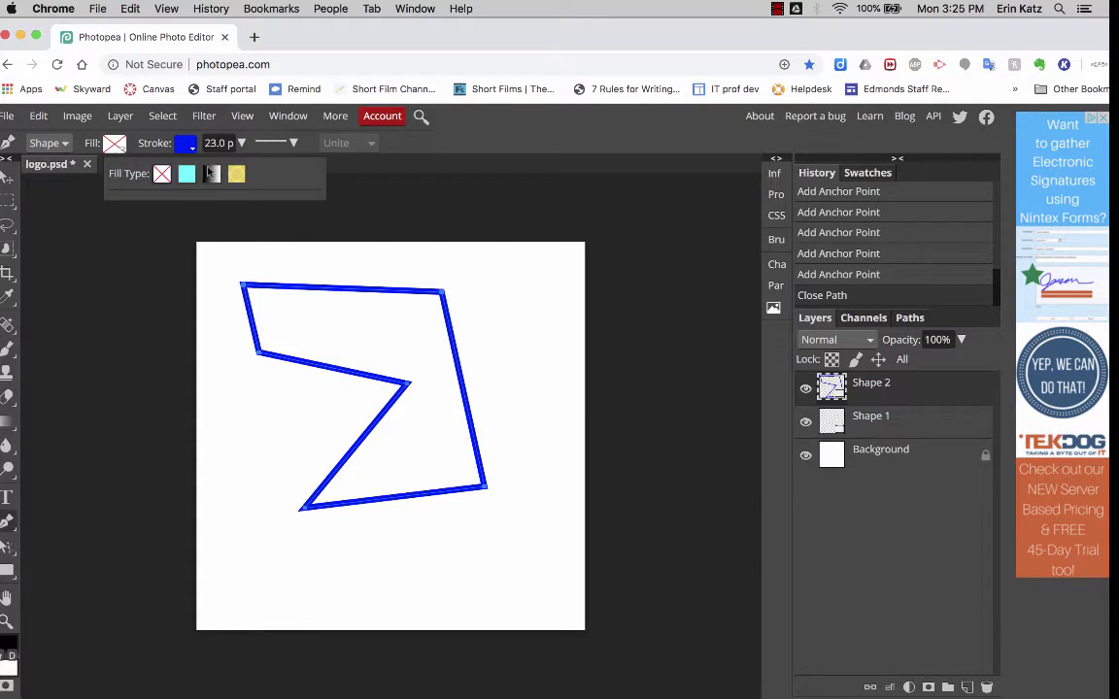
{"action": "left_click", "coordinate": [186, 174]}
{"action": "left_click", "coordinate": [153, 168]}
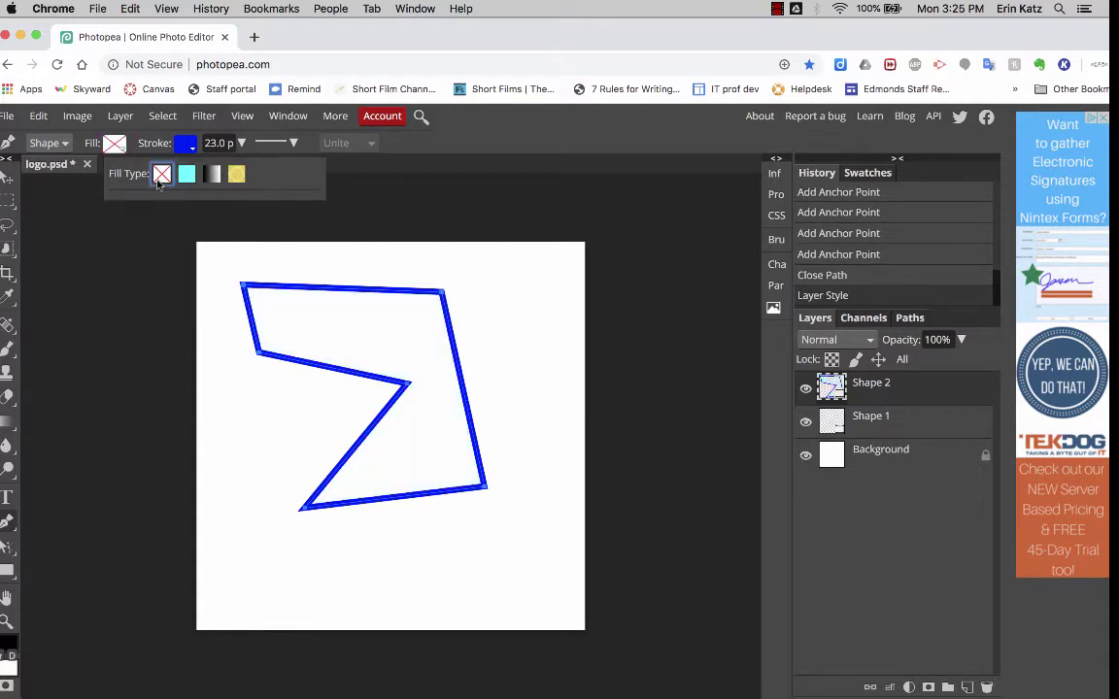
{"action": "key", "text": "Delete"}
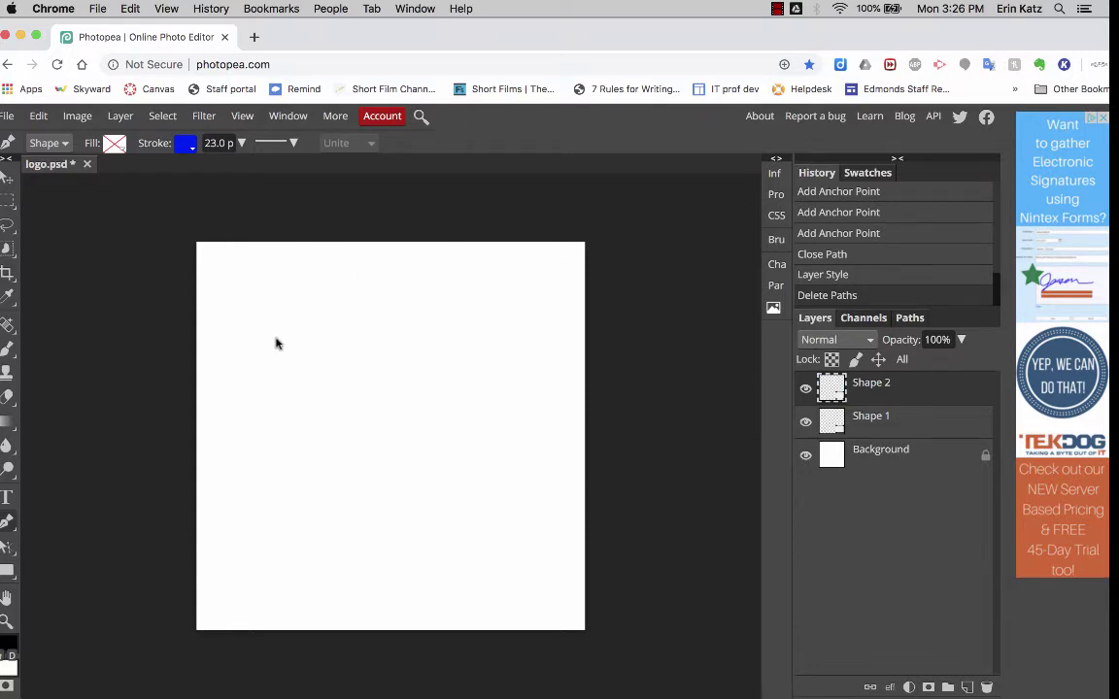
- Draw a descending path of six closely spaced anchor points with the Pen tool, and revert it to its first point through the history
{"action": "left_click", "coordinate": [222, 296]}
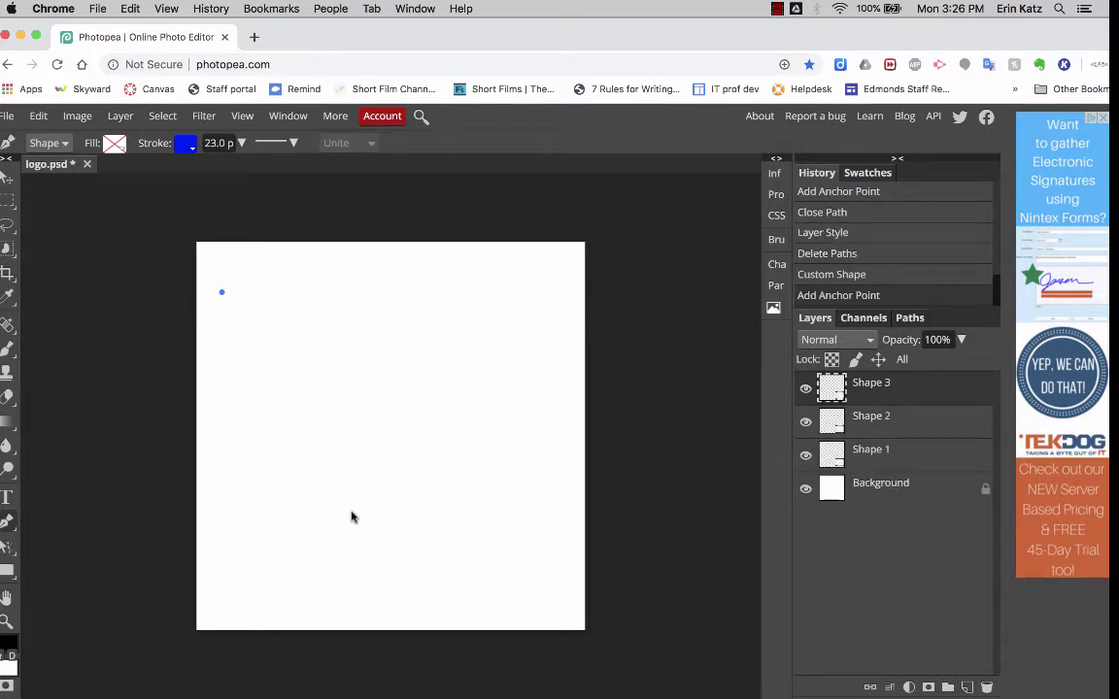
{"action": "left_click", "coordinate": [243, 342]}
{"action": "left_click", "coordinate": [260, 370]}
{"action": "left_click", "coordinate": [285, 400]}
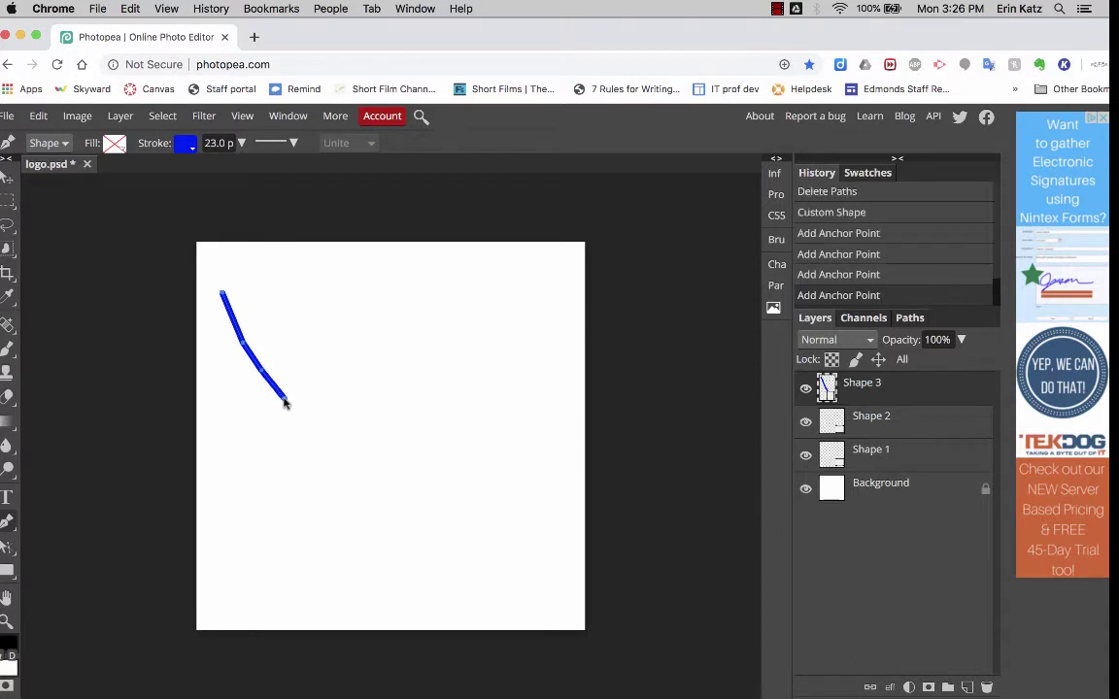
{"action": "left_click", "coordinate": [309, 449]}
{"action": "left_click", "coordinate": [336, 487]}
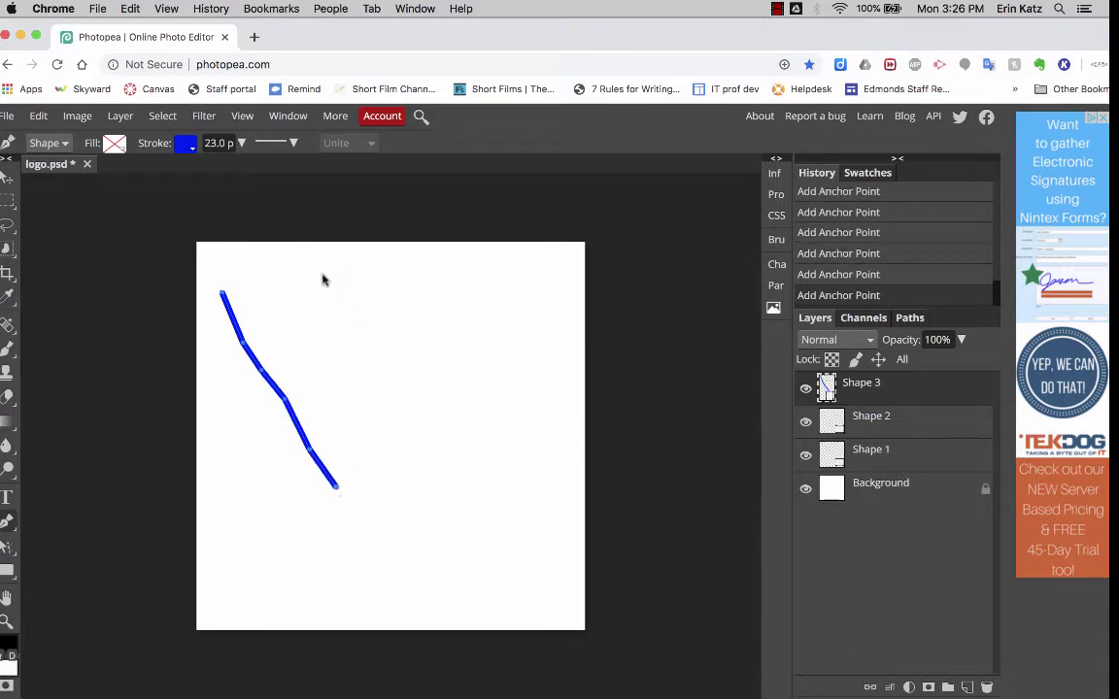
{"action": "left_click", "coordinate": [914, 198]}
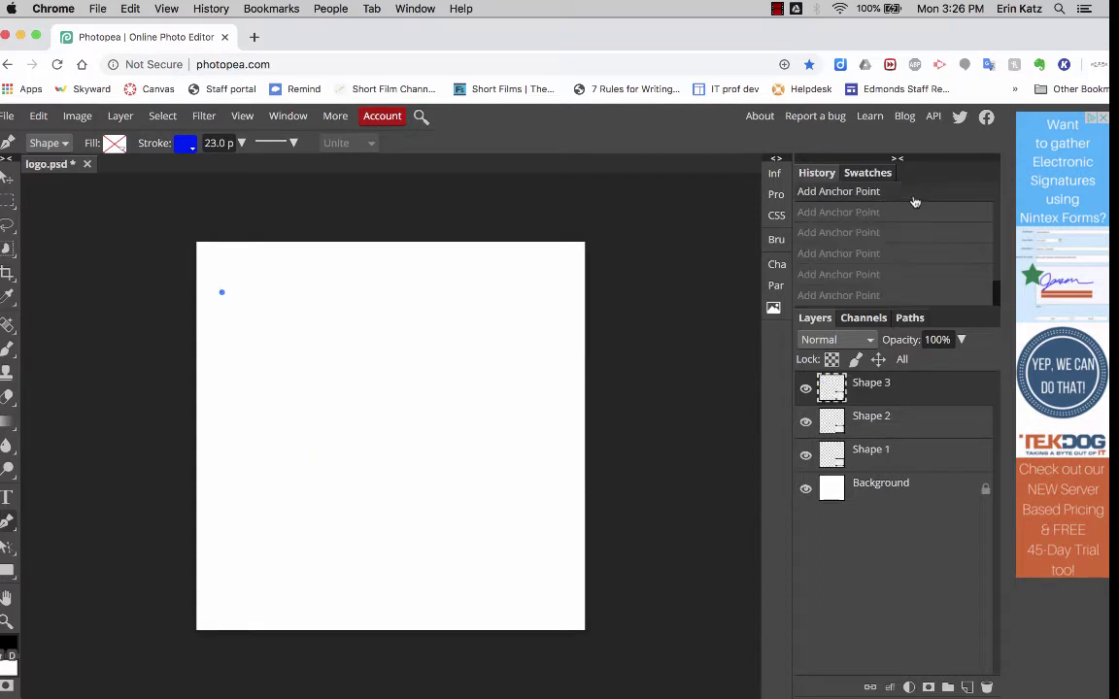
- Extend the path from its first anchor with four long straight segments forming a wide W across the canvas
{"action": "left_click", "coordinate": [347, 557]}
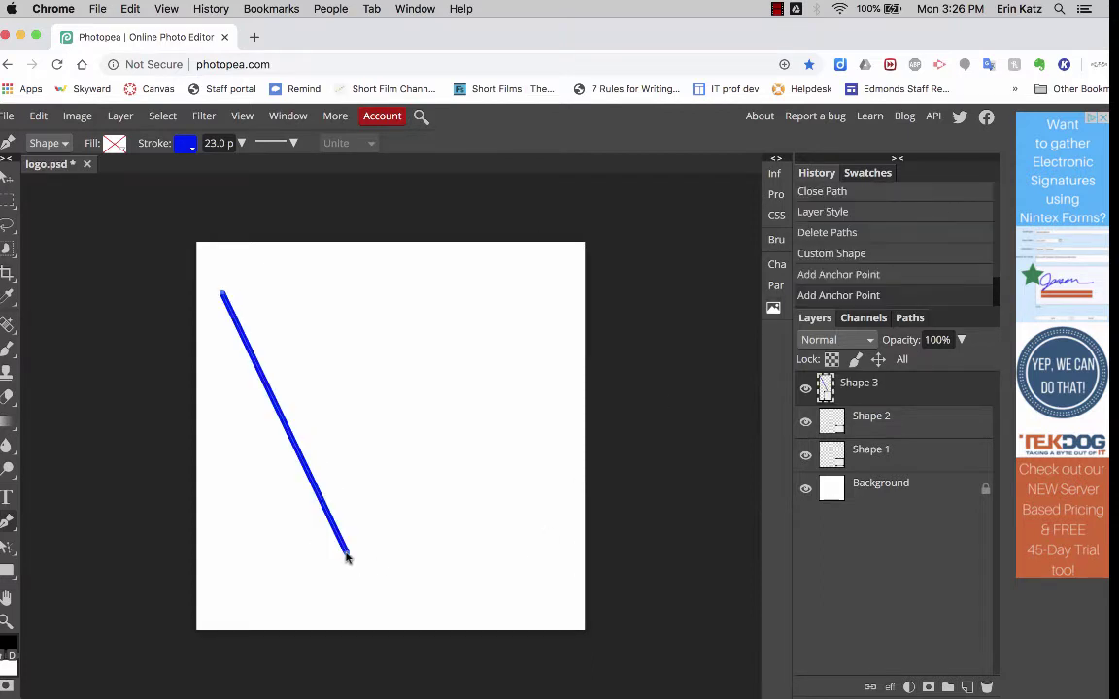
{"action": "left_click", "coordinate": [406, 452]}
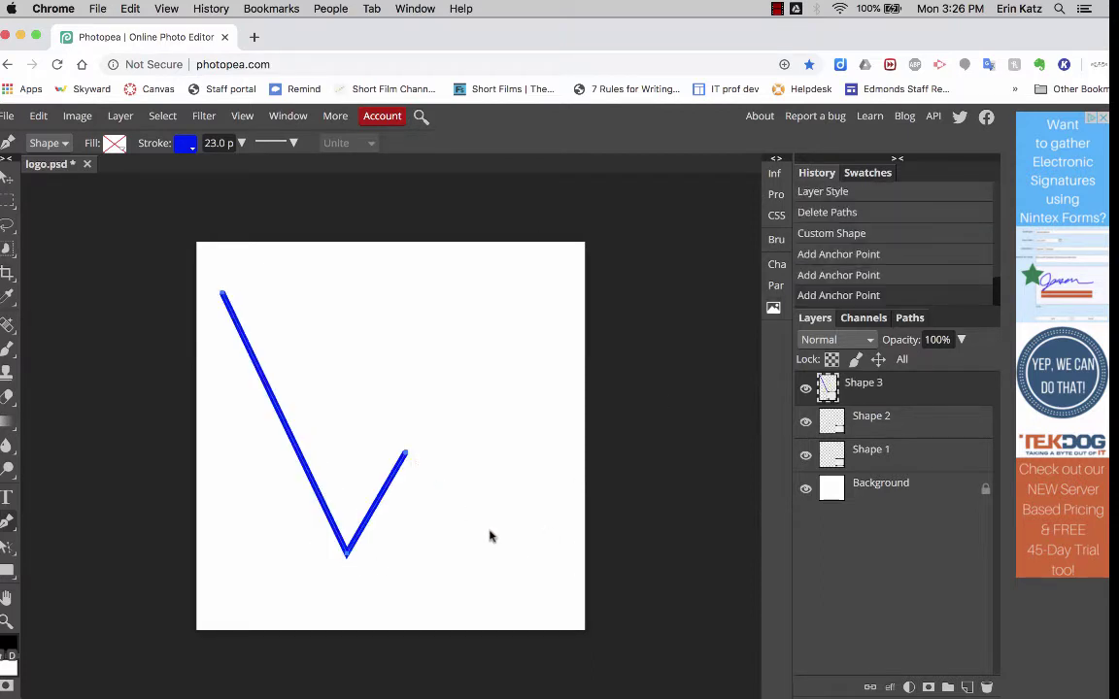
{"action": "left_click", "coordinate": [497, 546]}
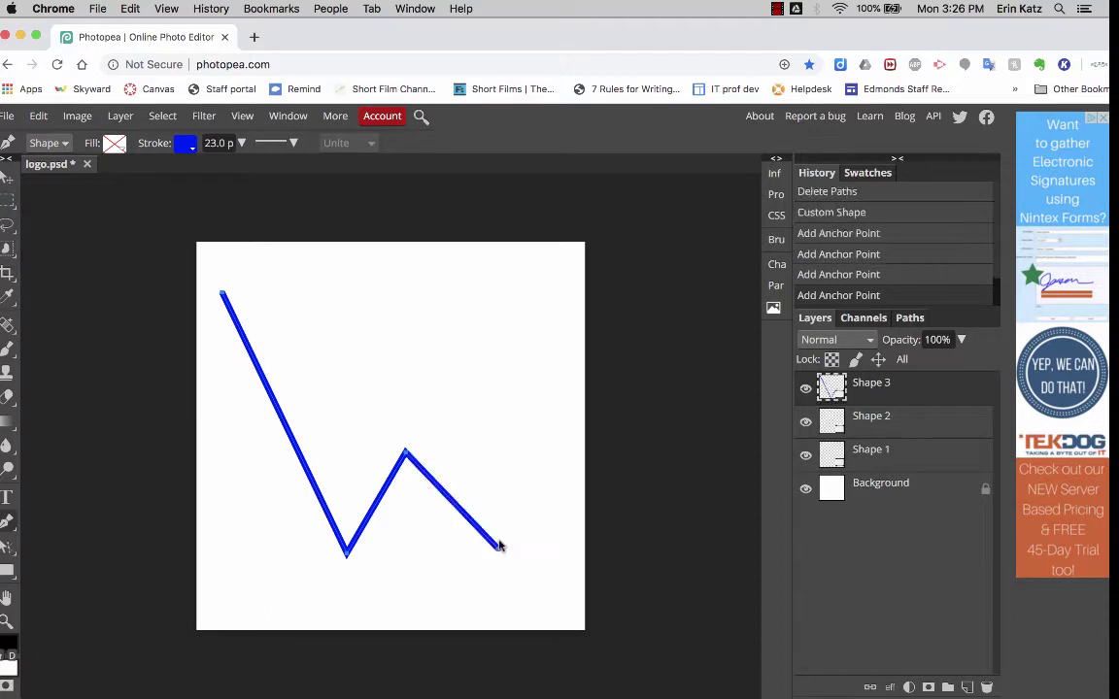
{"action": "left_click", "coordinate": [562, 276]}
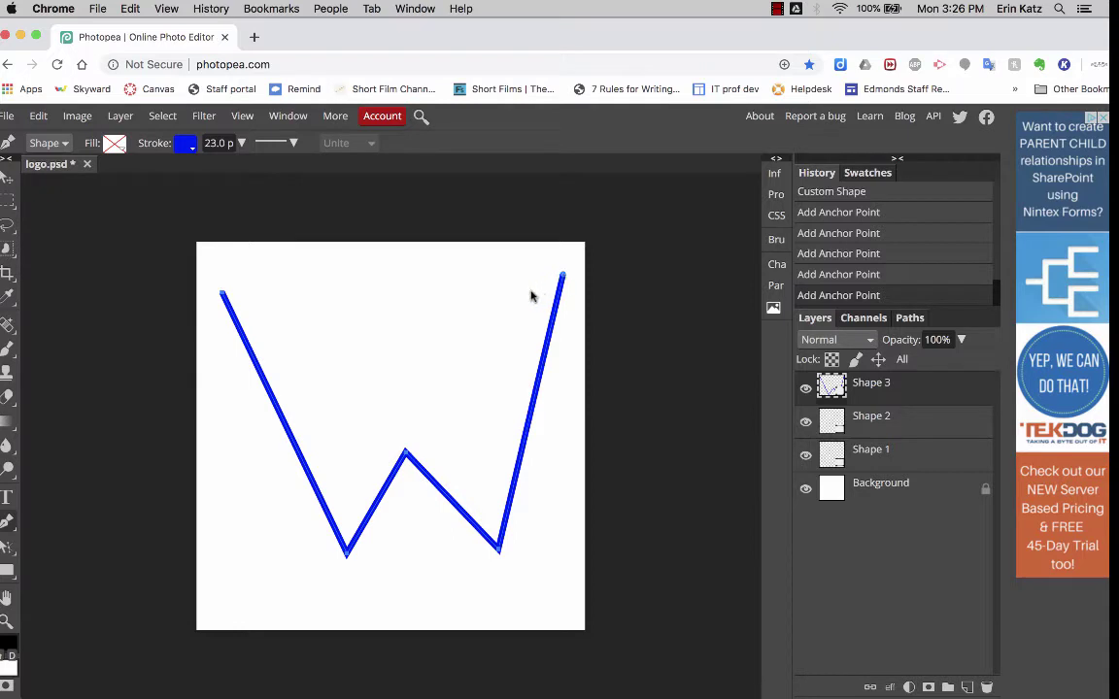
- Add closely spaced anchor points leading inward from the W's upper-right end, undo the last ones, and delete the whole path
{"action": "left_click", "coordinate": [531, 293]}
{"action": "left_click", "coordinate": [515, 299]}
{"action": "left_click", "coordinate": [497, 309]}
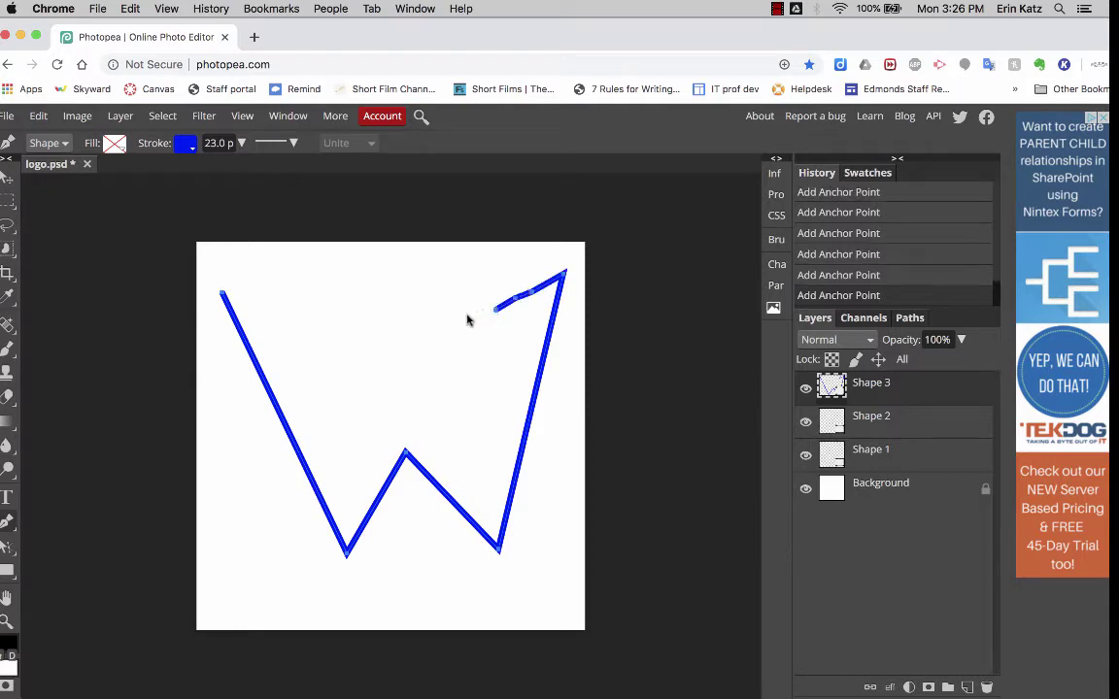
{"action": "left_click", "coordinate": [468, 316]}
{"action": "left_click", "coordinate": [418, 336]}
{"action": "key", "text": "ctrl+z"}
{"action": "key", "text": "ctrl+z"}
{"action": "key", "text": "ctrl+z"}
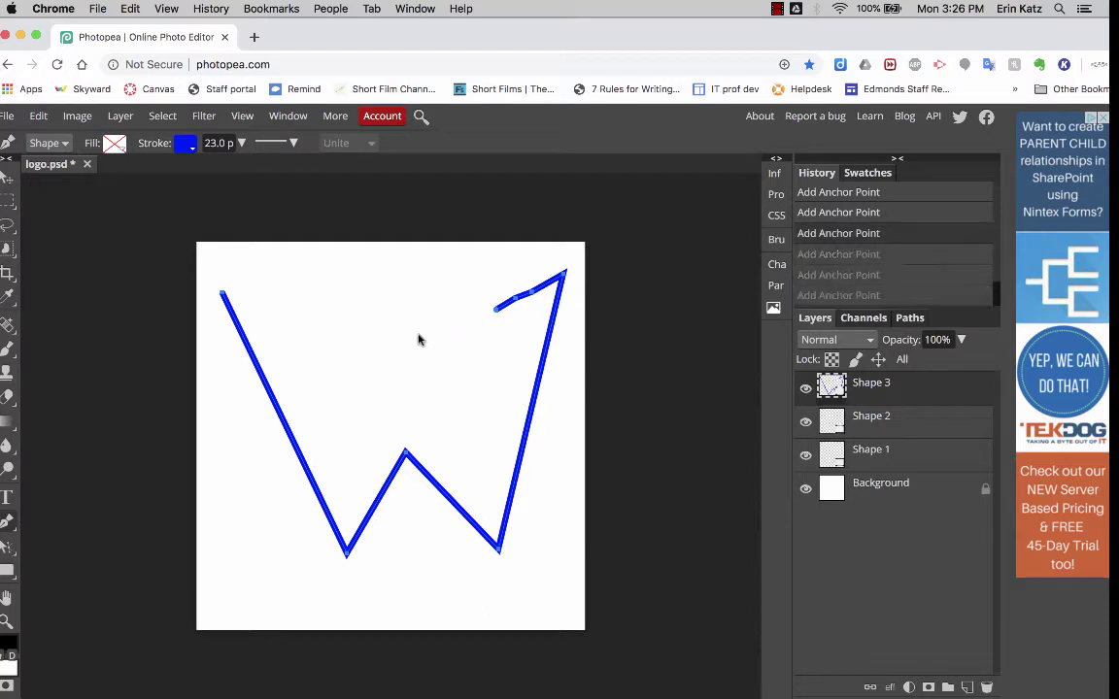
{"action": "key", "text": "Delete"}
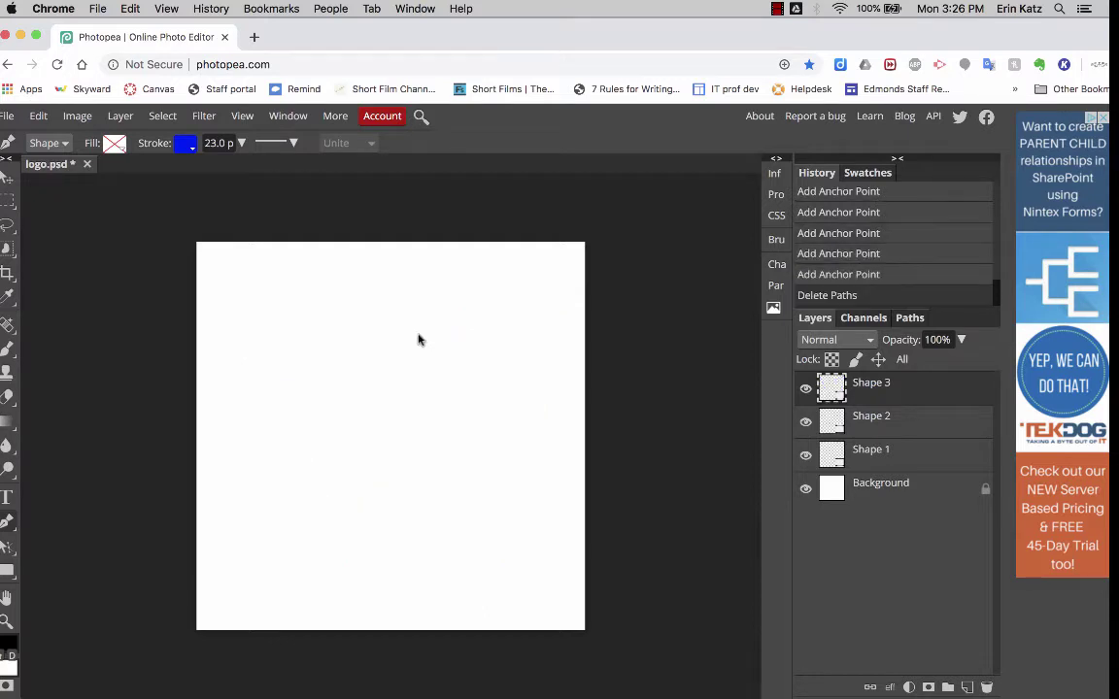
- Draw a new path with a straight horizontal top edge, a bulging curve down its right side, and a curve sweeping back to the left
{"action": "left_click", "coordinate": [230, 298]}
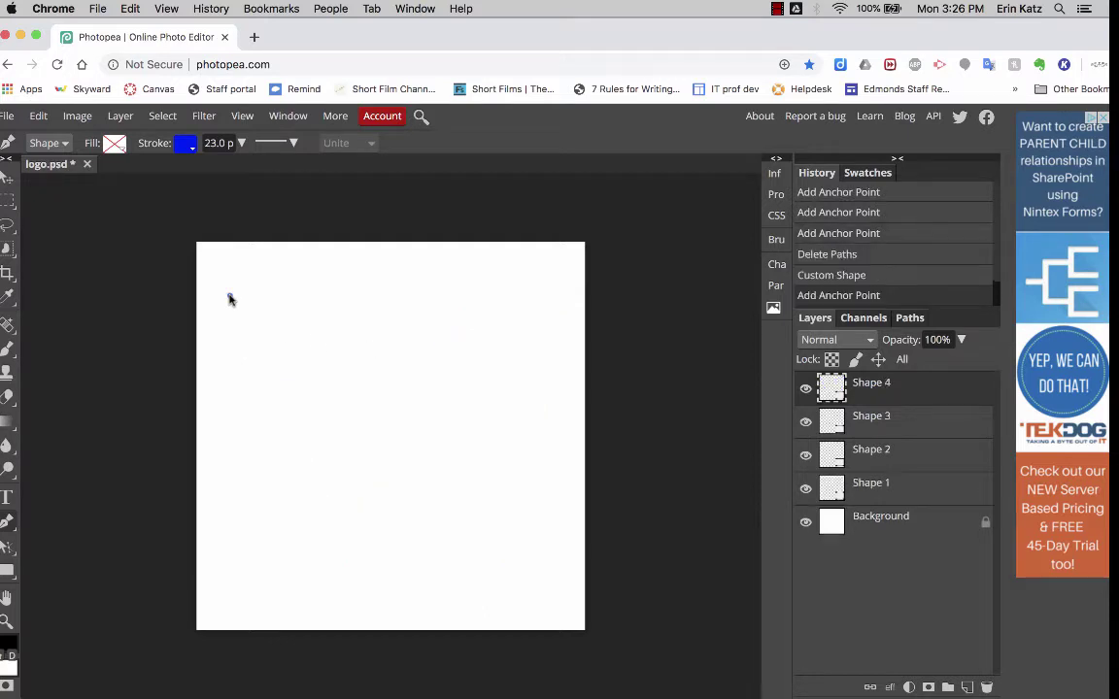
{"action": "left_click", "coordinate": [502, 296]}
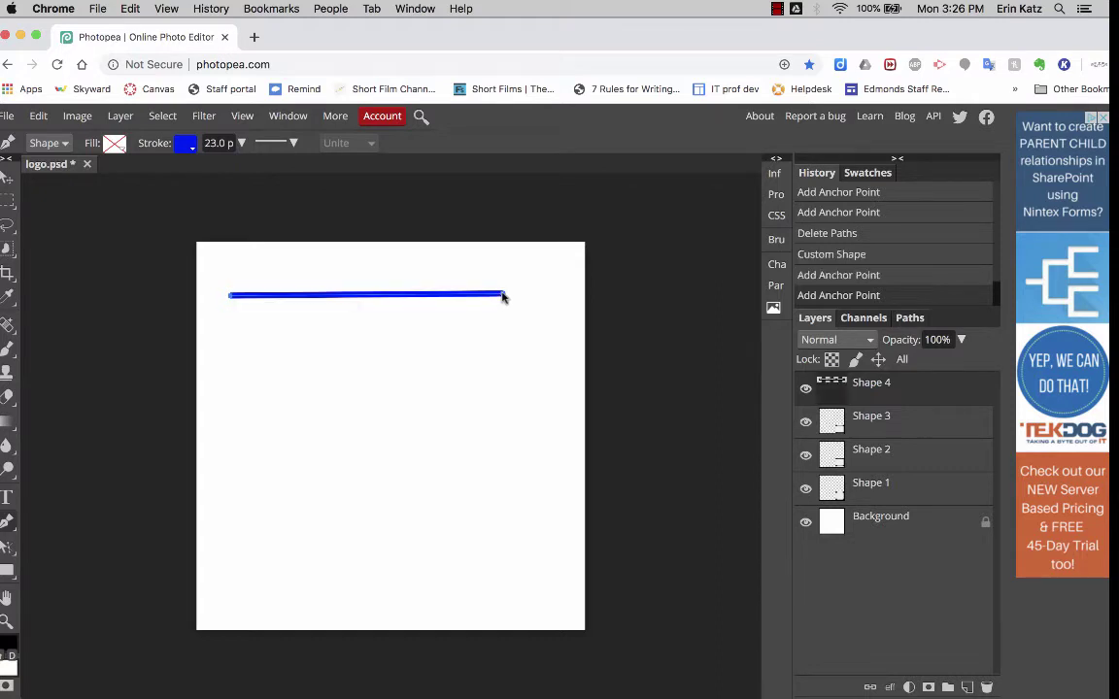
{"action": "left_click", "coordinate": [499, 489]}
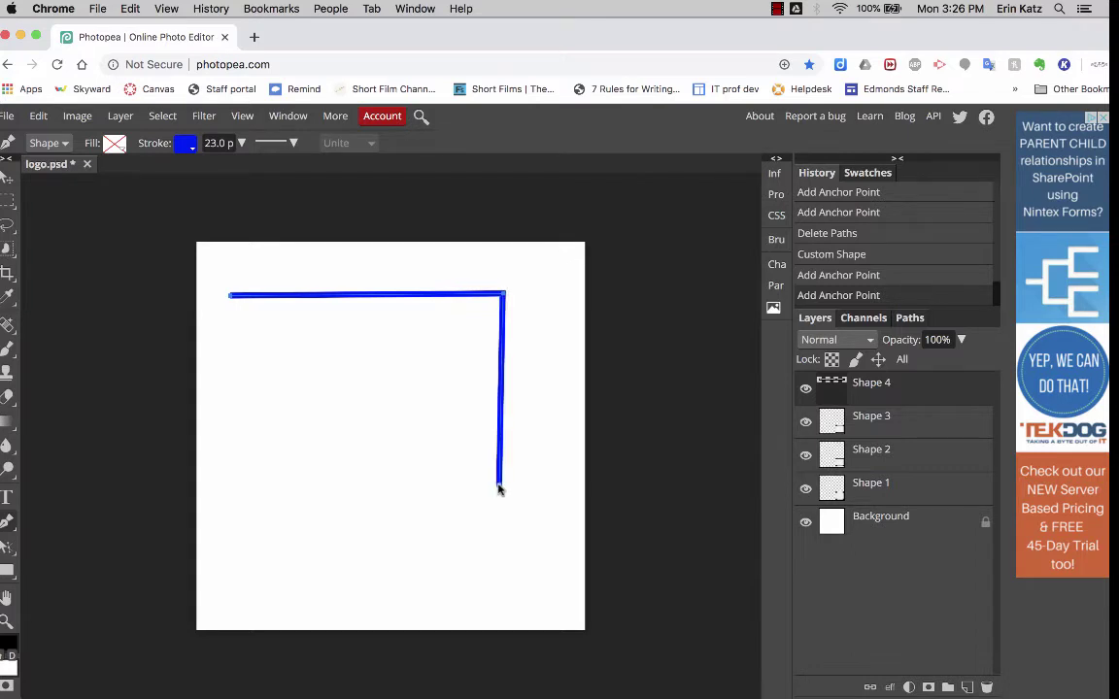
{"action": "left_click_drag", "start_coordinate": [499, 489], "coordinate": [327, 521]}
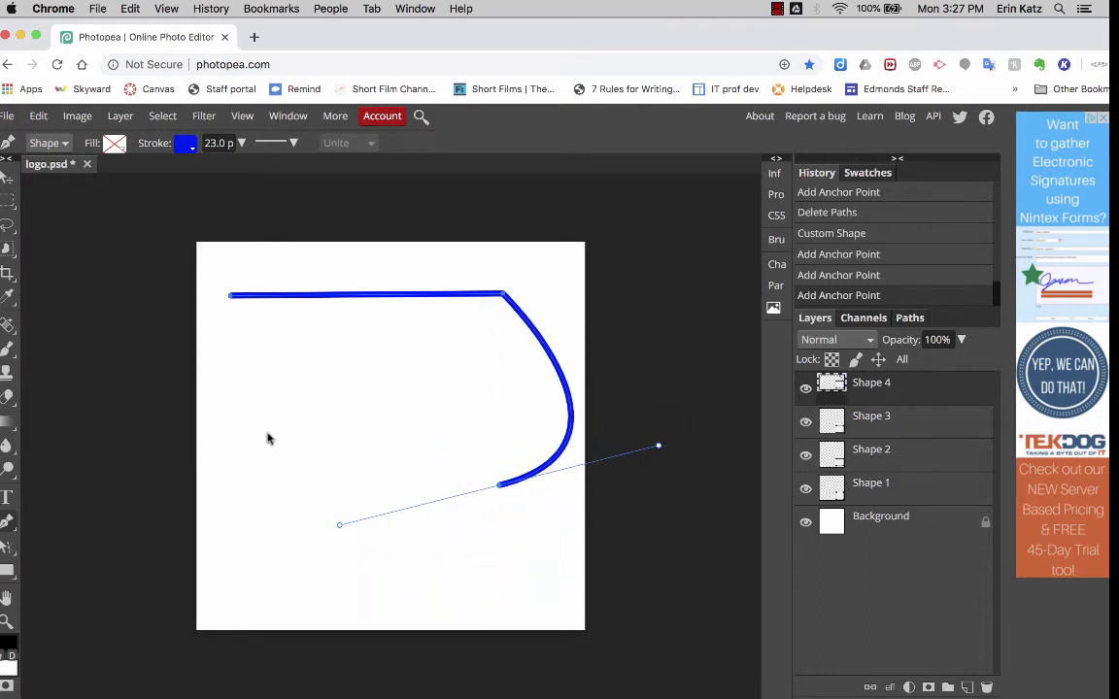
{"action": "left_click_drag", "start_coordinate": [259, 417], "coordinate": [414, 350]}
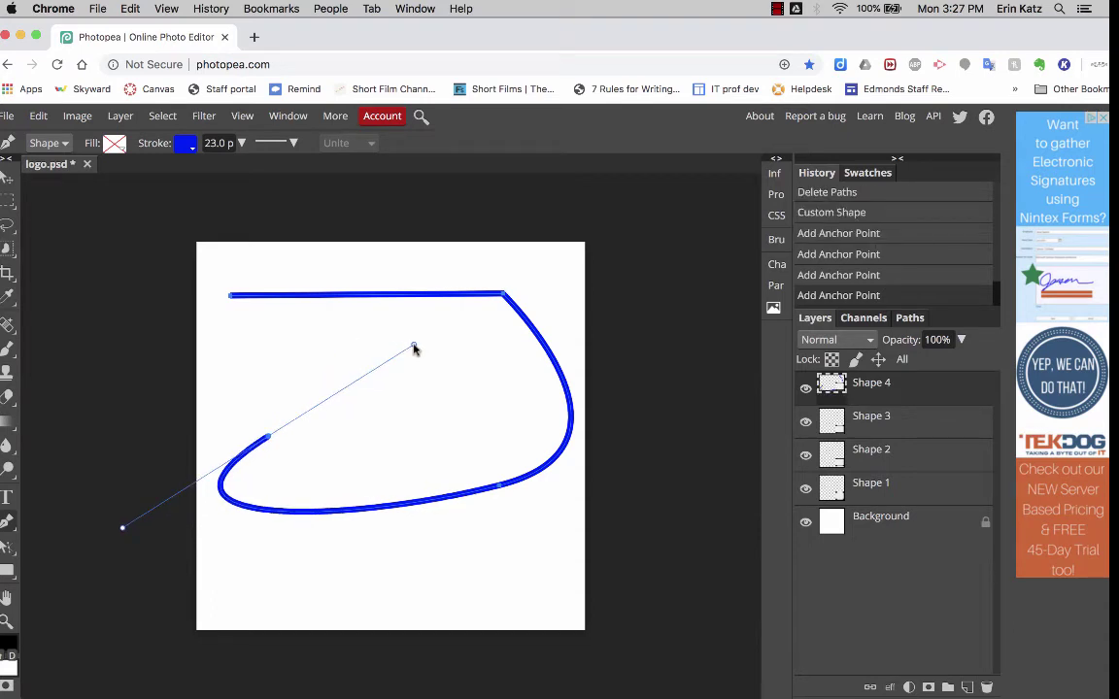
- Continue the path with closely spaced anchor points that approximate an arch and turn down along the canvas's left side
{"action": "left_click", "coordinate": [345, 353]}
{"action": "left_click", "coordinate": [329, 336]}
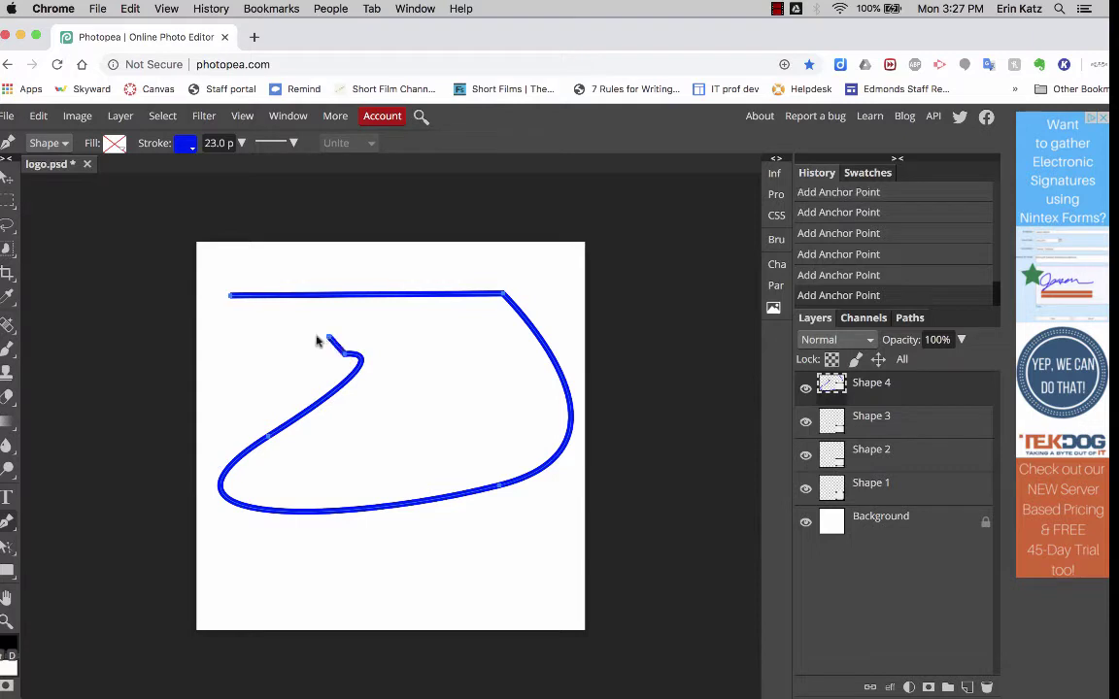
{"action": "left_click", "coordinate": [315, 337]}
{"action": "left_click", "coordinate": [303, 334]}
{"action": "left_click", "coordinate": [276, 340]}
{"action": "left_click", "coordinate": [256, 347]}
{"action": "left_click", "coordinate": [240, 358]}
{"action": "left_click", "coordinate": [233, 372]}
{"action": "left_click", "coordinate": [232, 393]}
{"action": "left_click", "coordinate": [231, 409]}
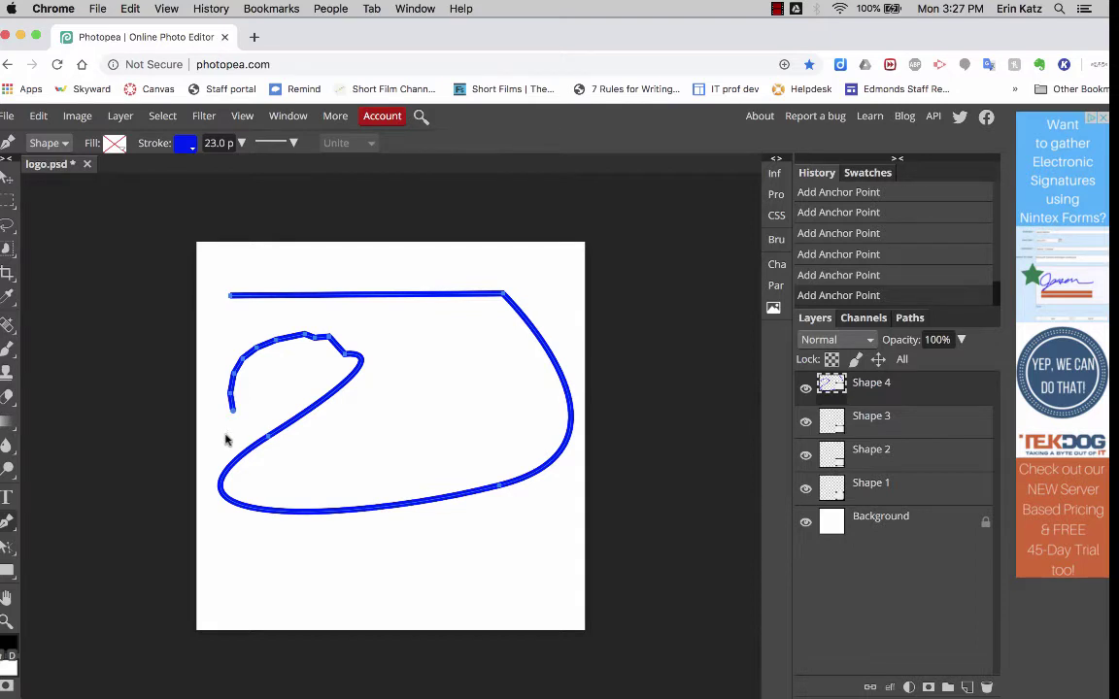
- Extend the path straight down the left side, and add flowing curves along the canvas's bottom edge and up its right side
{"action": "left_click", "coordinate": [225, 572]}
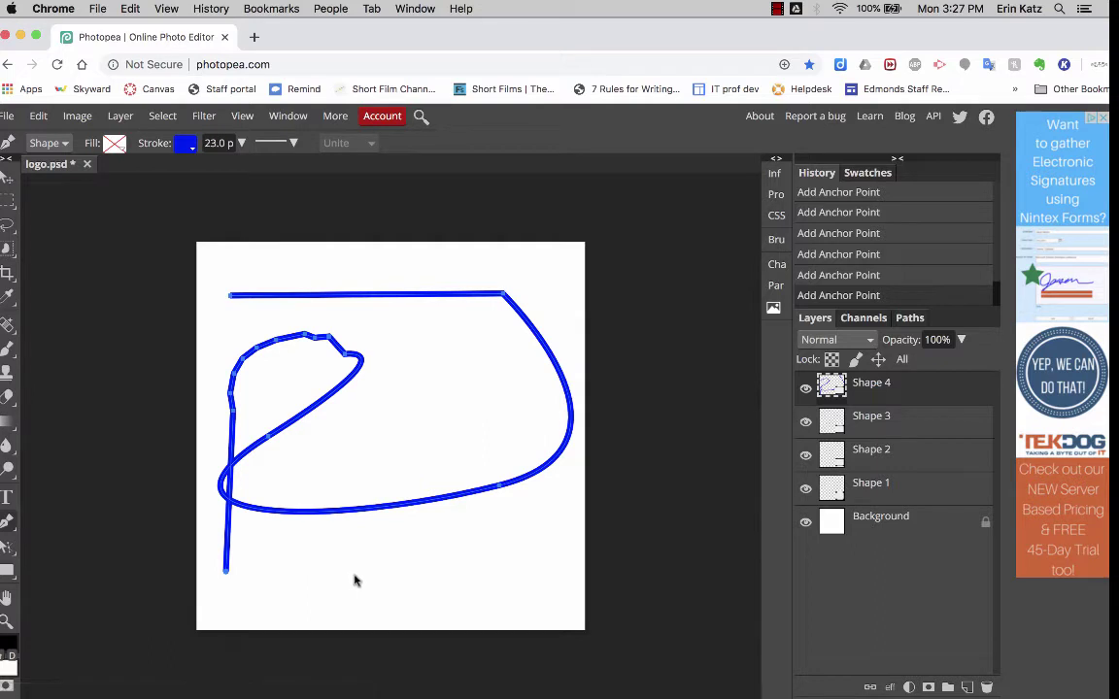
{"action": "left_click_drag", "start_coordinate": [354, 581], "coordinate": [445, 476]}
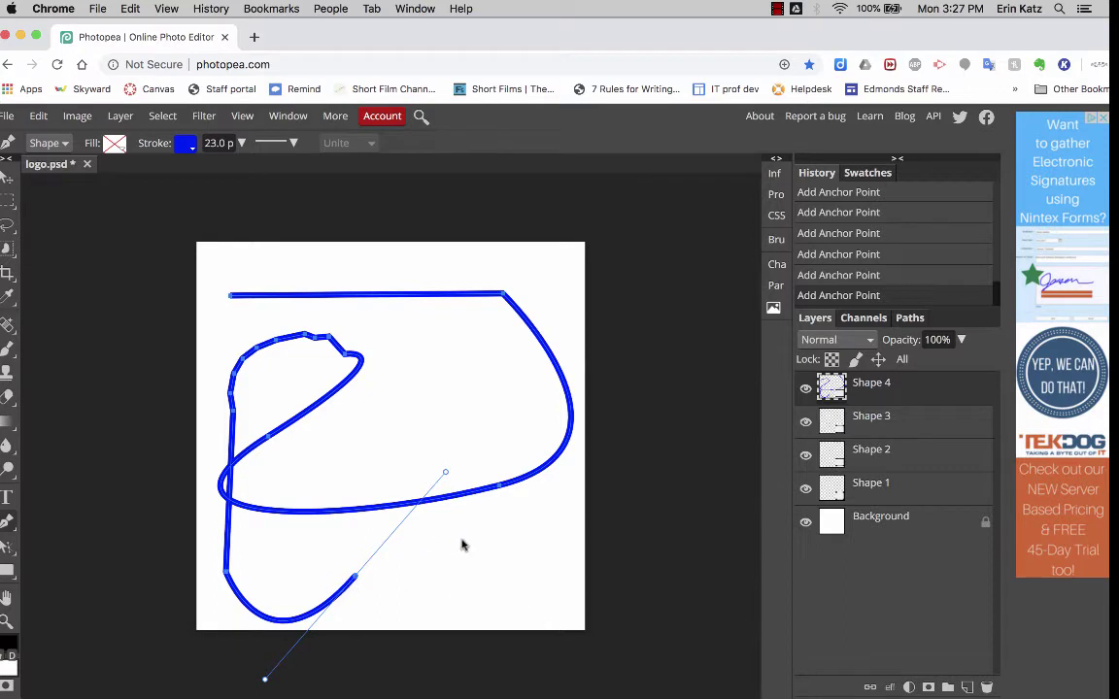
{"action": "left_click_drag", "start_coordinate": [506, 614], "coordinate": [517, 642]}
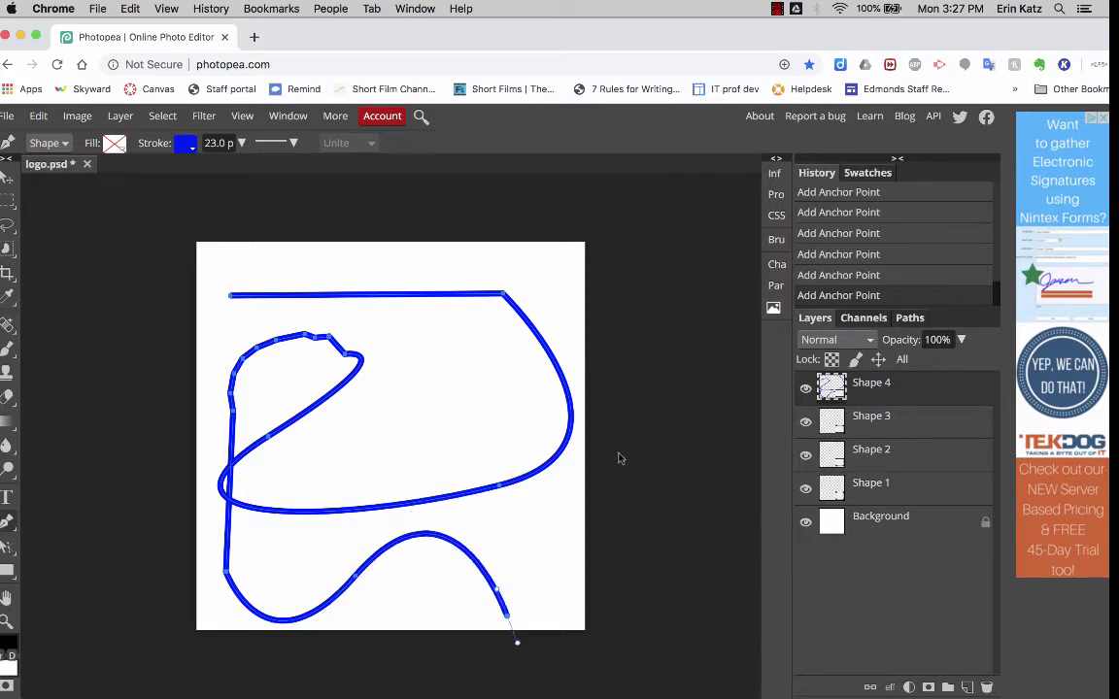
{"action": "left_click_drag", "start_coordinate": [566, 483], "coordinate": [508, 440]}
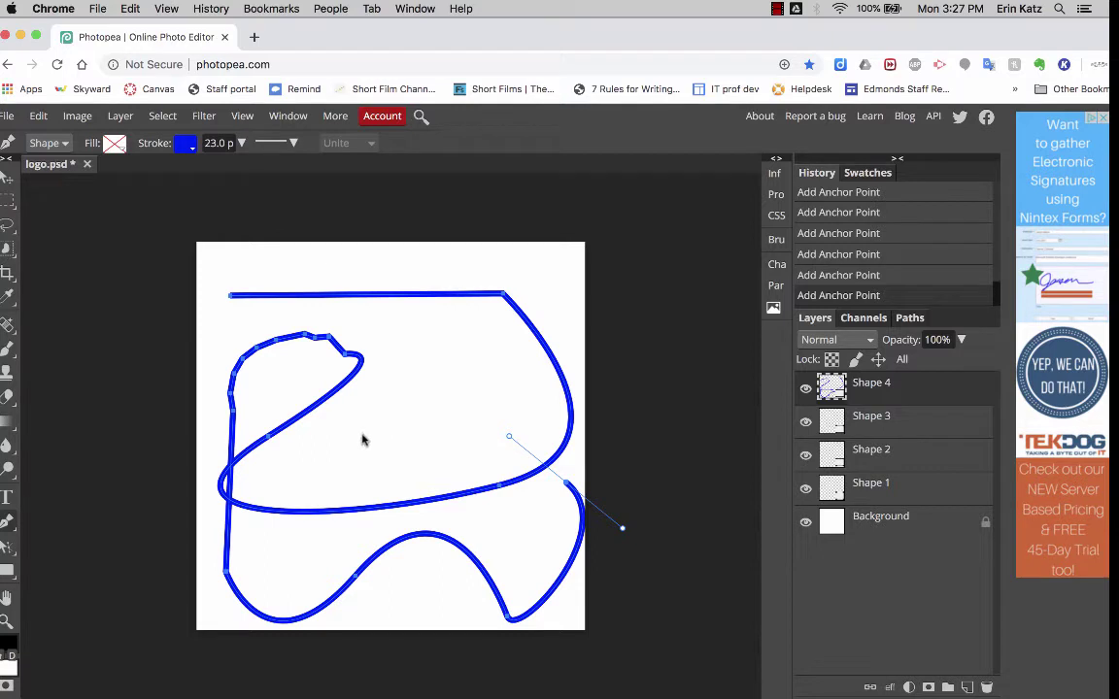
- Add curved segments that spiral through the middle of the drawing and sweep back to its lower left
{"action": "left_click_drag", "start_coordinate": [362, 438], "coordinate": [345, 573]}
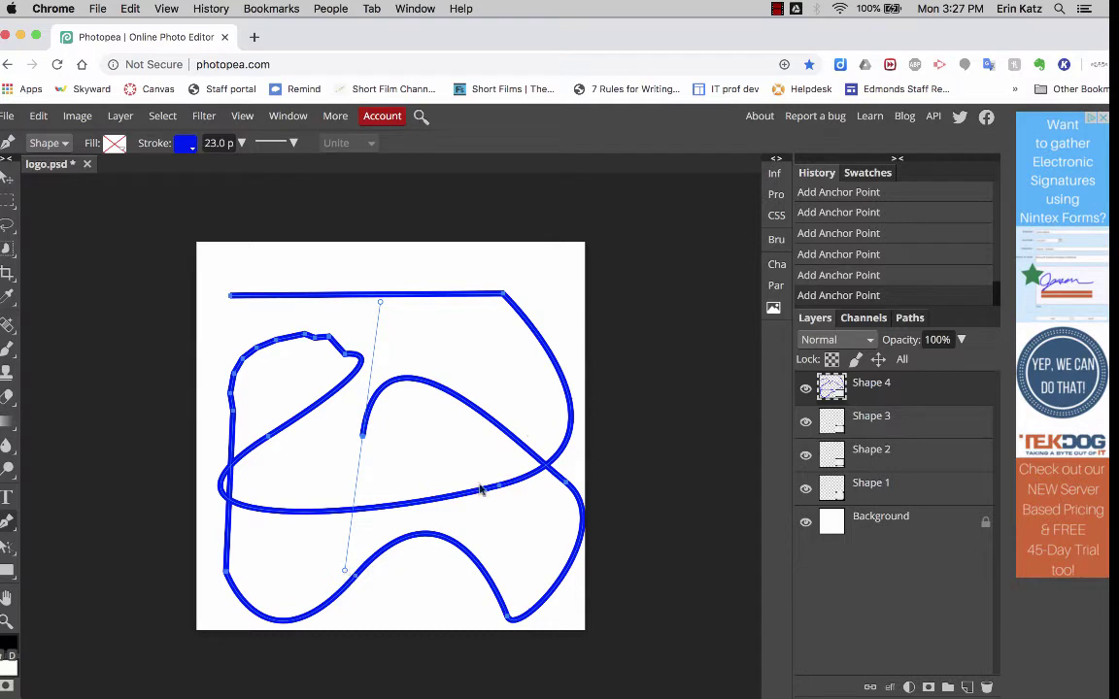
{"action": "left_click_drag", "start_coordinate": [480, 483], "coordinate": [498, 422]}
{"action": "left_click", "coordinate": [436, 452]}
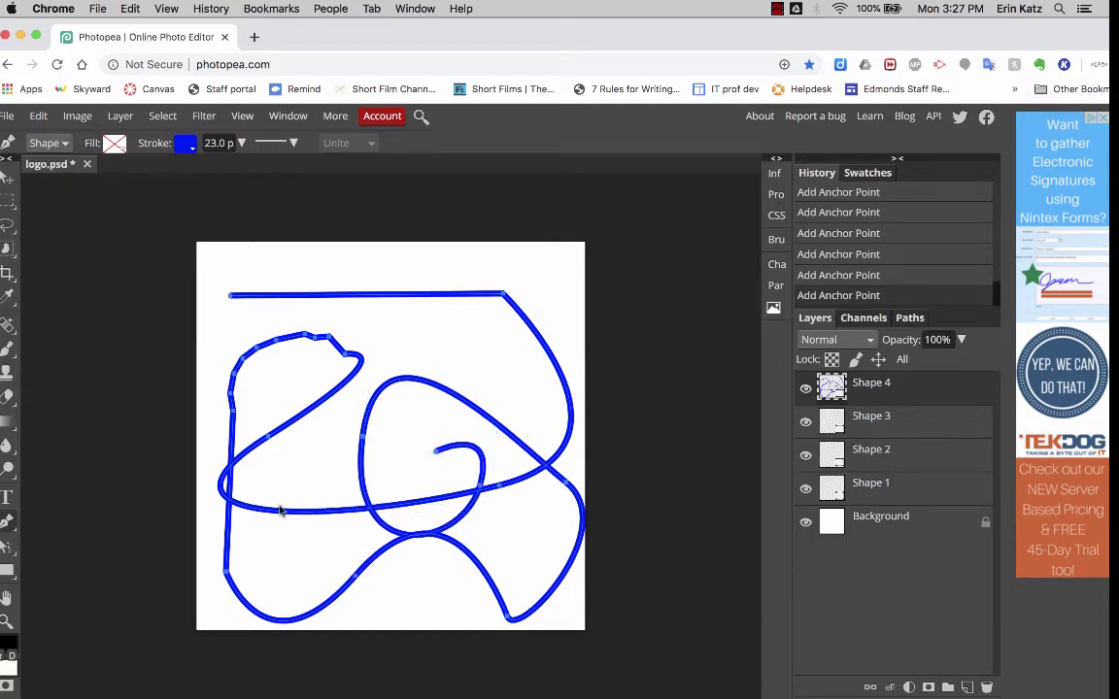
{"action": "left_click_drag", "start_coordinate": [279, 497], "coordinate": [272, 477]}
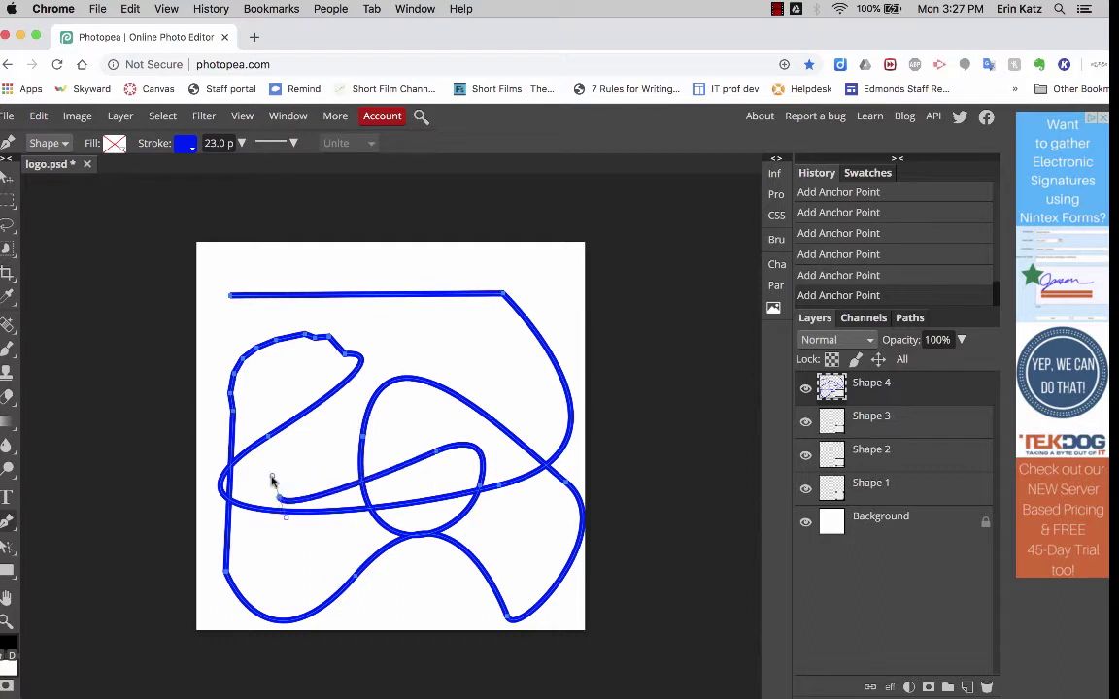
- Close the path with straight segments returning to its first anchor at the upper left, and delete the finished shape's path
{"action": "left_click", "coordinate": [382, 330]}
{"action": "left_click", "coordinate": [222, 329]}
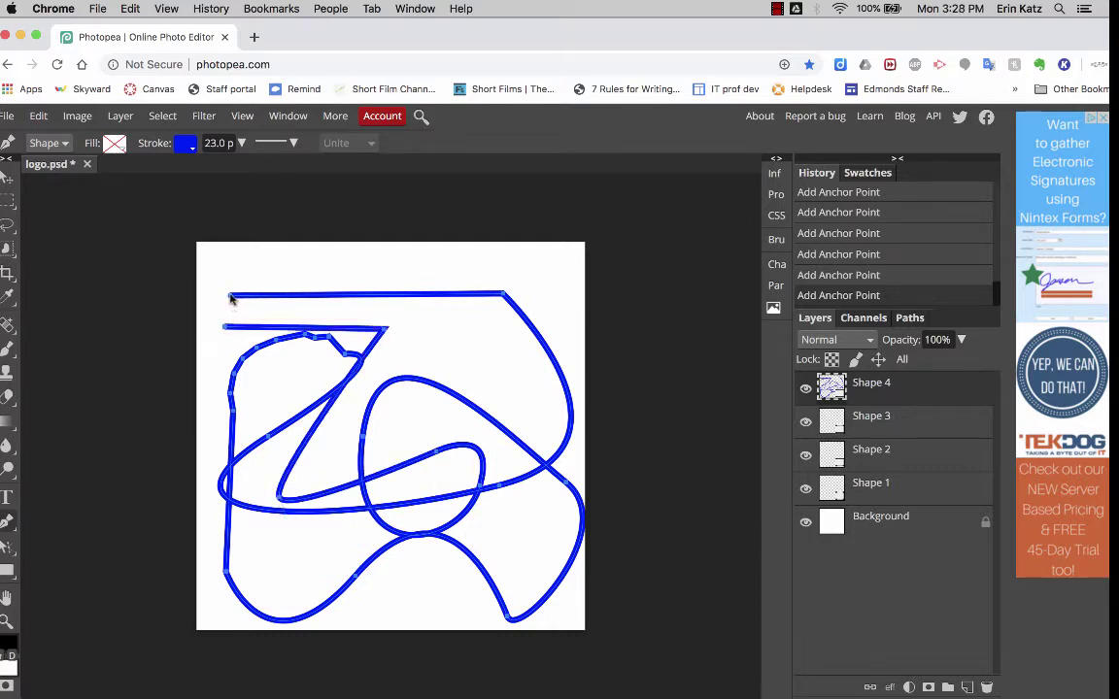
{"action": "left_click", "coordinate": [229, 296]}
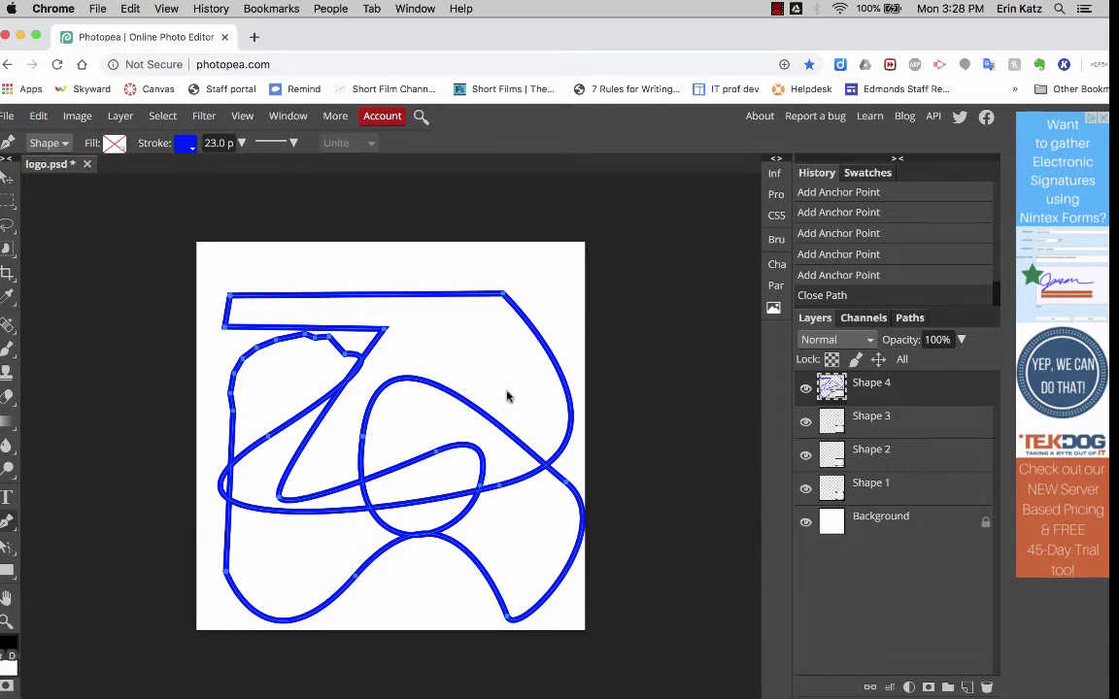
{"action": "key", "text": "Delete"}
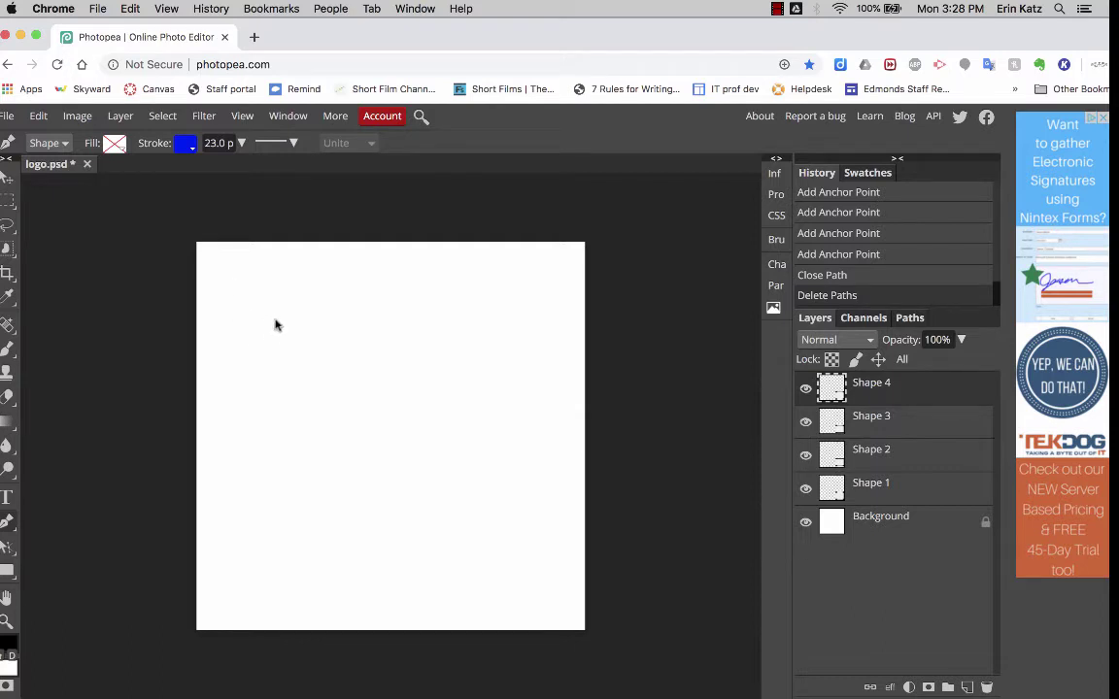
- Start a two-point path with a curved second anchor, undo that anchor, and delete the path
{"action": "left_click", "coordinate": [271, 470]}
{"action": "left_click_drag", "start_coordinate": [518, 357], "coordinate": [519, 264]}
{"action": "key", "text": "super+z"}
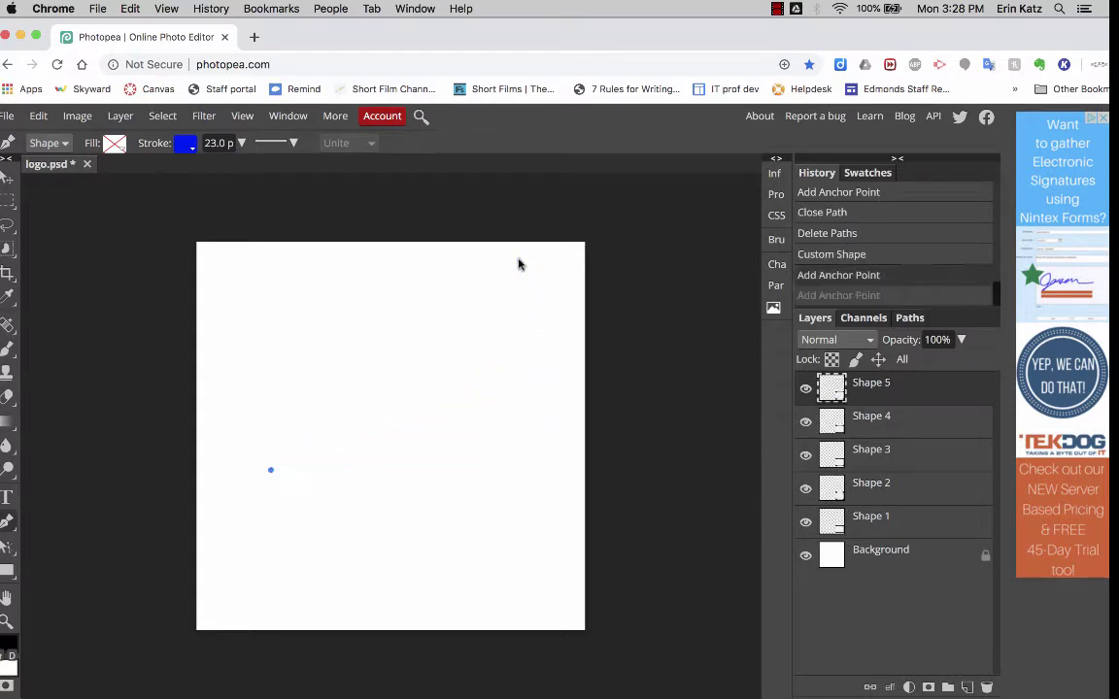
{"action": "key", "text": "Delete"}
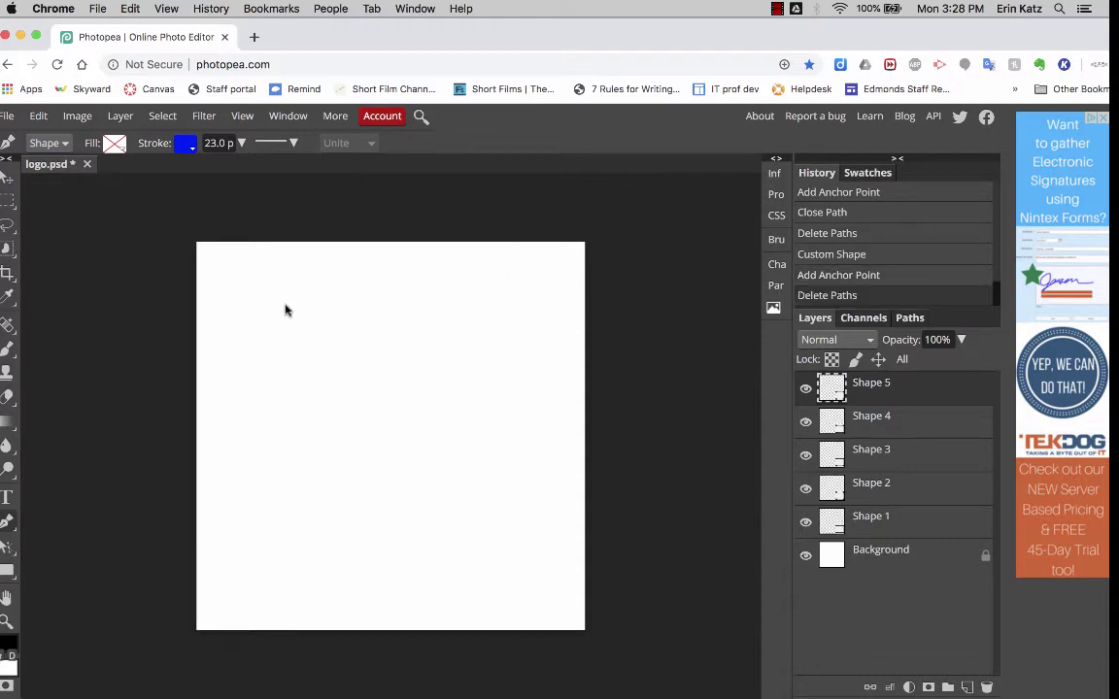
- Place nike swish.png from the Logo folder into the document, fitted across the canvas's width at its upper edge
{"action": "left_click", "coordinate": [7, 115]}
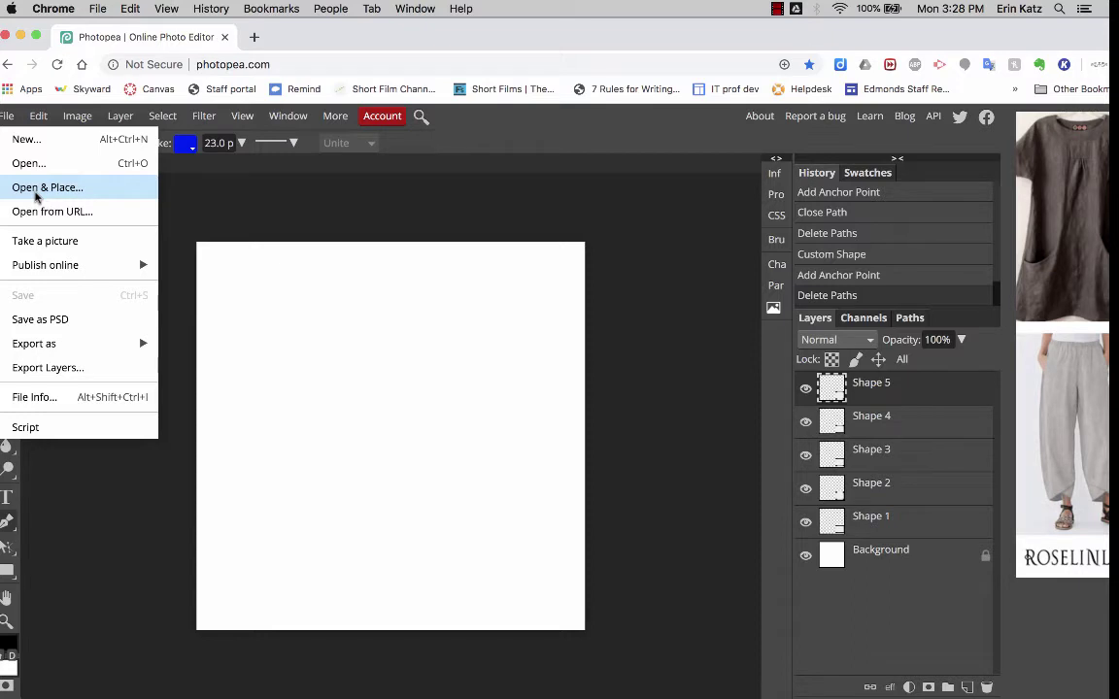
{"action": "left_click", "coordinate": [36, 194]}
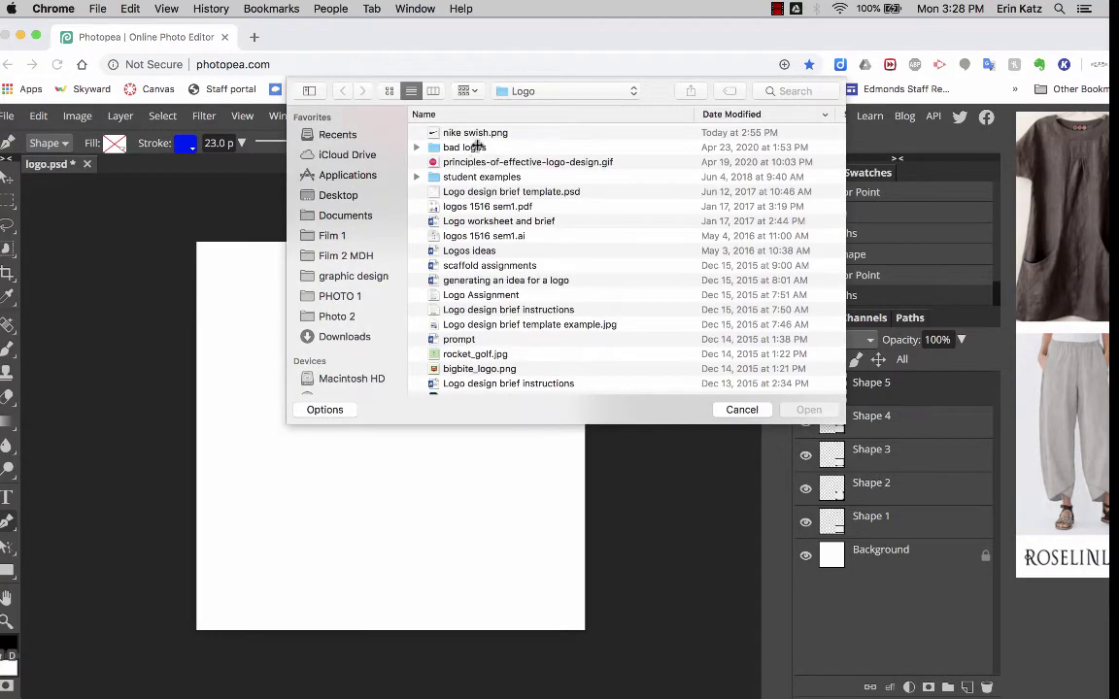
{"action": "left_click", "coordinate": [429, 132]}
{"action": "left_click", "coordinate": [809, 409]}
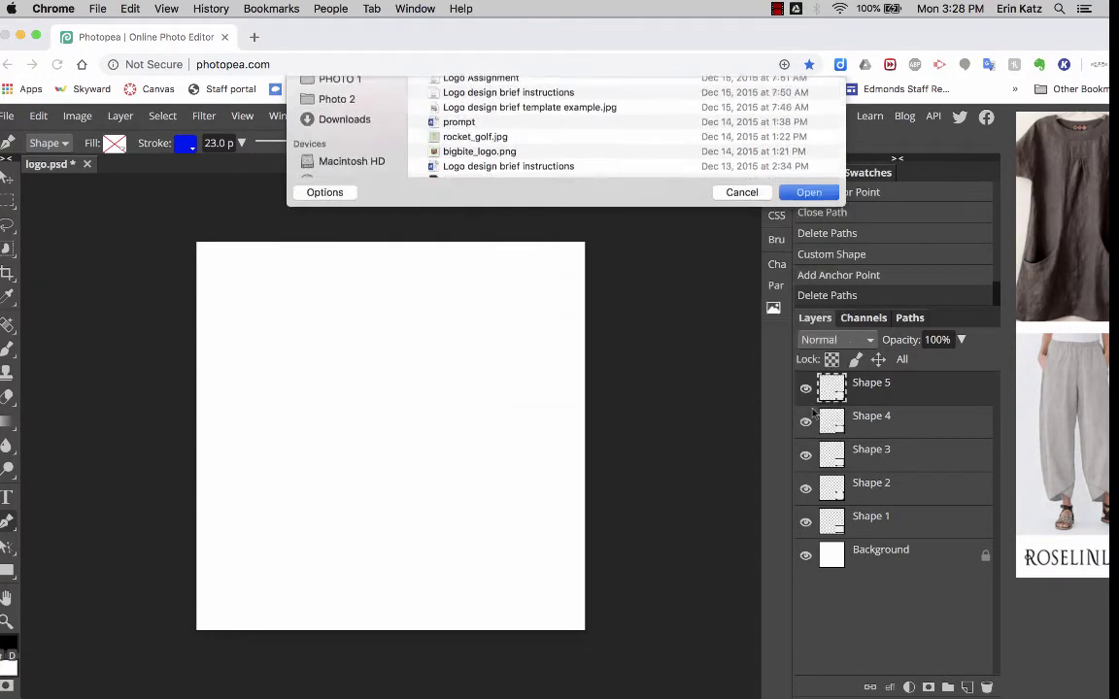
{"action": "left_click_drag", "start_coordinate": [265, 291], "coordinate": [581, 538]}
{"action": "key", "text": "Return"}
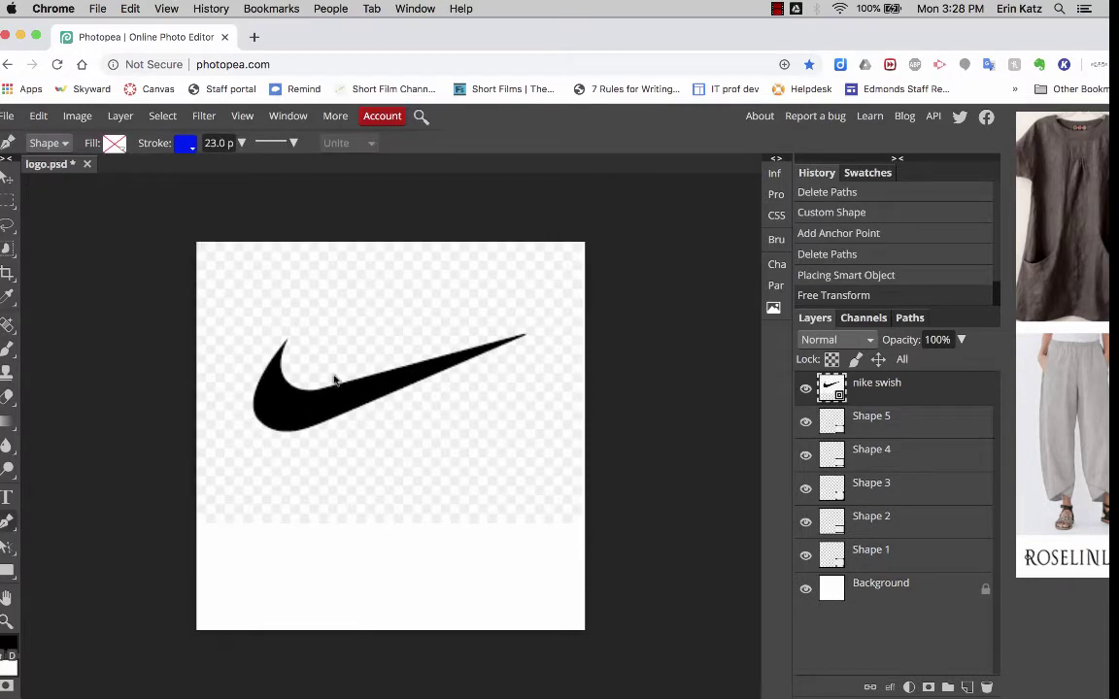
- Undo the stray curved anchor drawn on the swoosh, and move the placed image down to the middle of the canvas
{"action": "left_click_drag", "start_coordinate": [303, 401], "coordinate": [305, 454]}
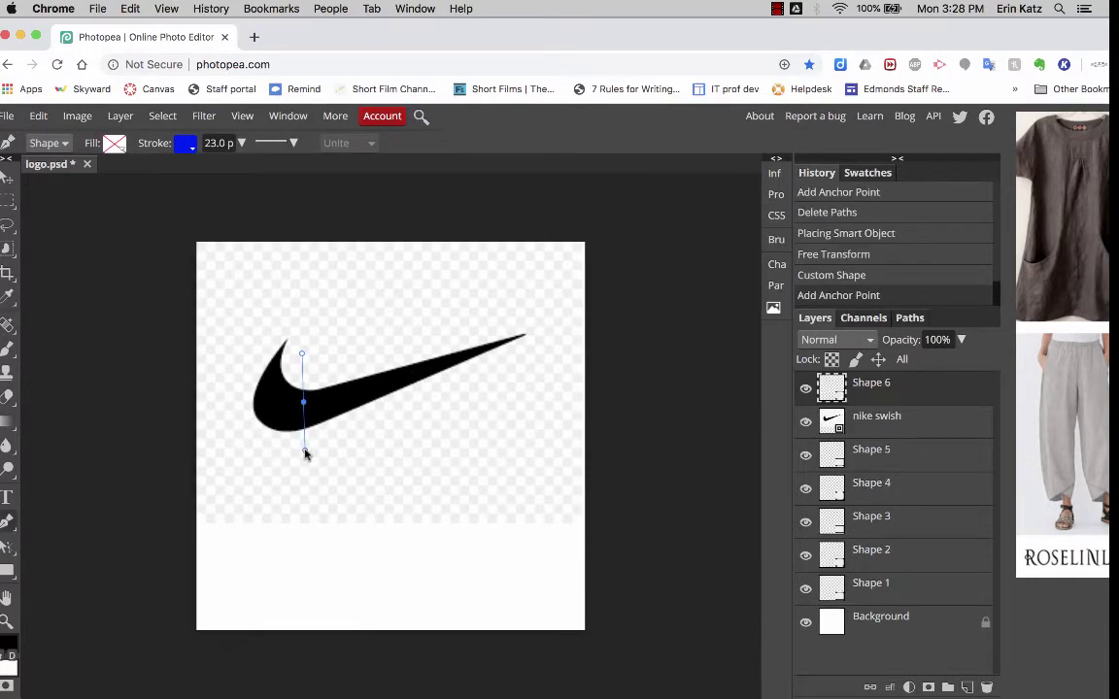
{"action": "key", "text": "ctrl+z"}
{"action": "left_click", "coordinate": [7, 167]}
{"action": "left_click_drag", "start_coordinate": [332, 403], "coordinate": [327, 455]}
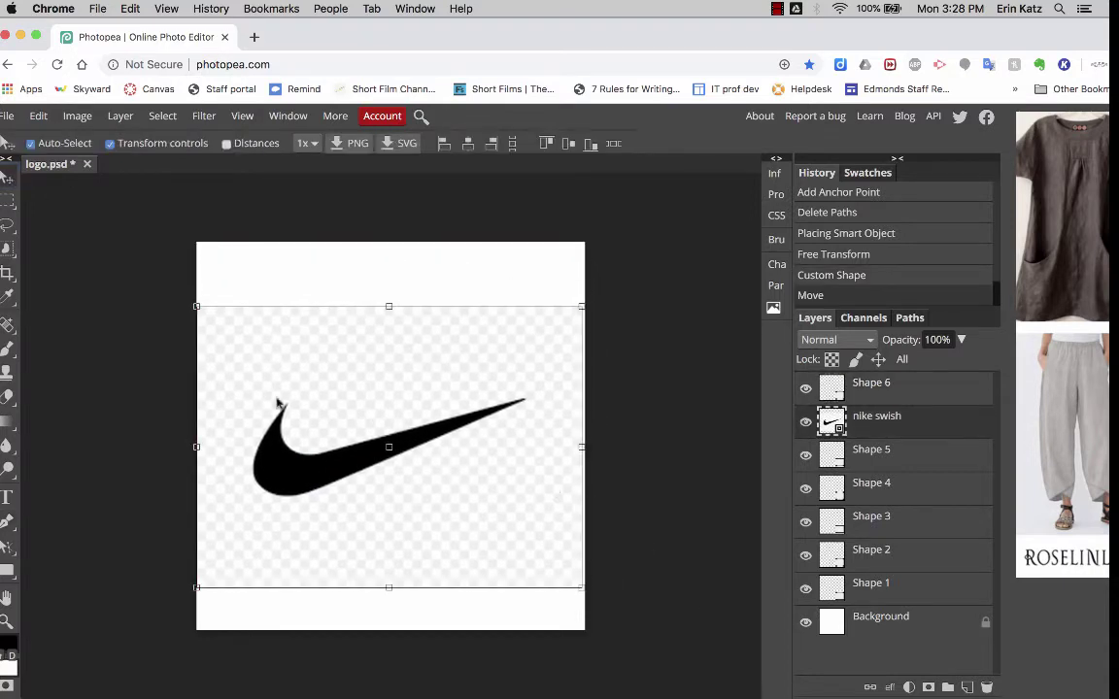
{"action": "left_click", "coordinate": [87, 386]}
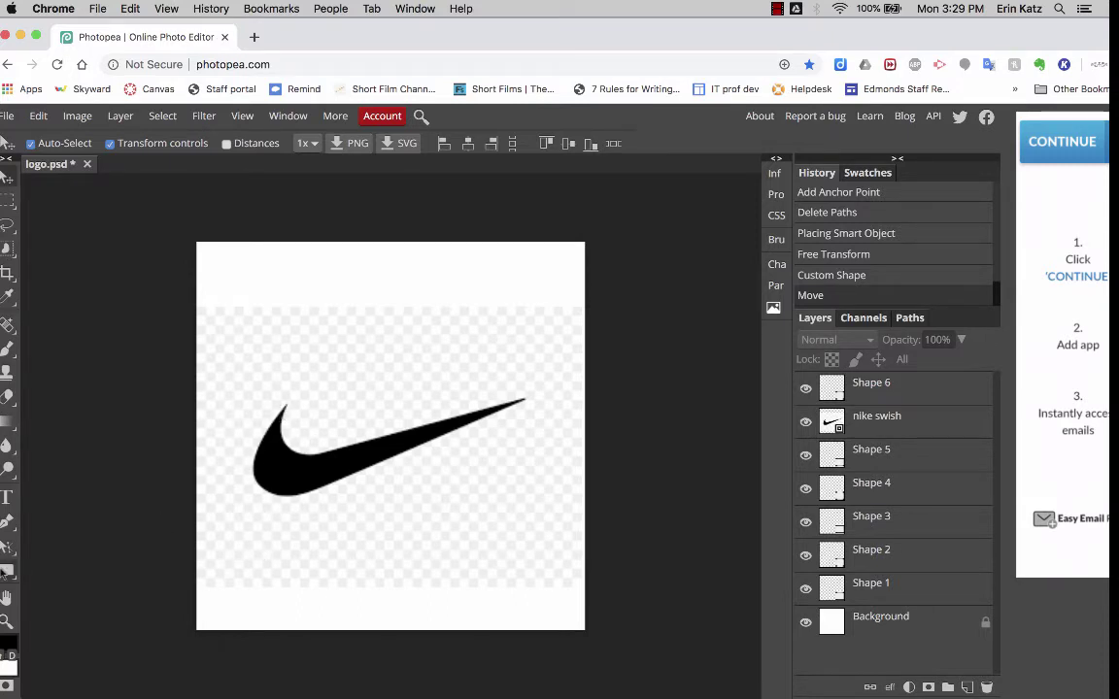
- Trace the swoosh as a closed two-anchor Pen path, from its upper-left tip to a curved anchor at its right tip and back
{"action": "left_click", "coordinate": [6, 522]}
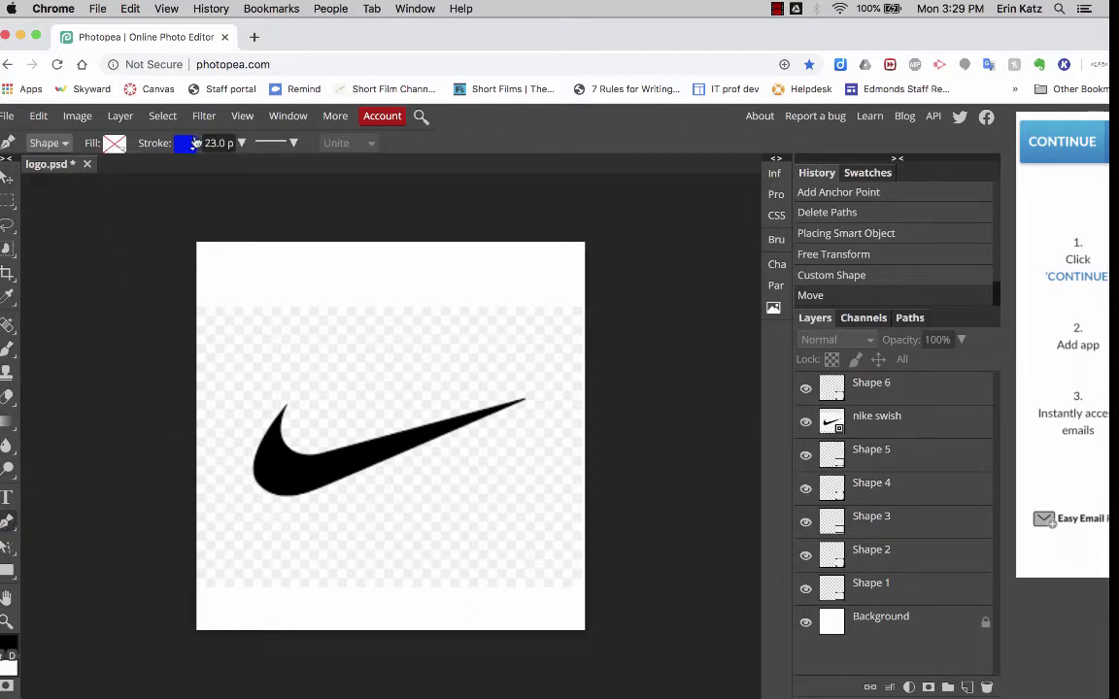
{"action": "left_click", "coordinate": [286, 406]}
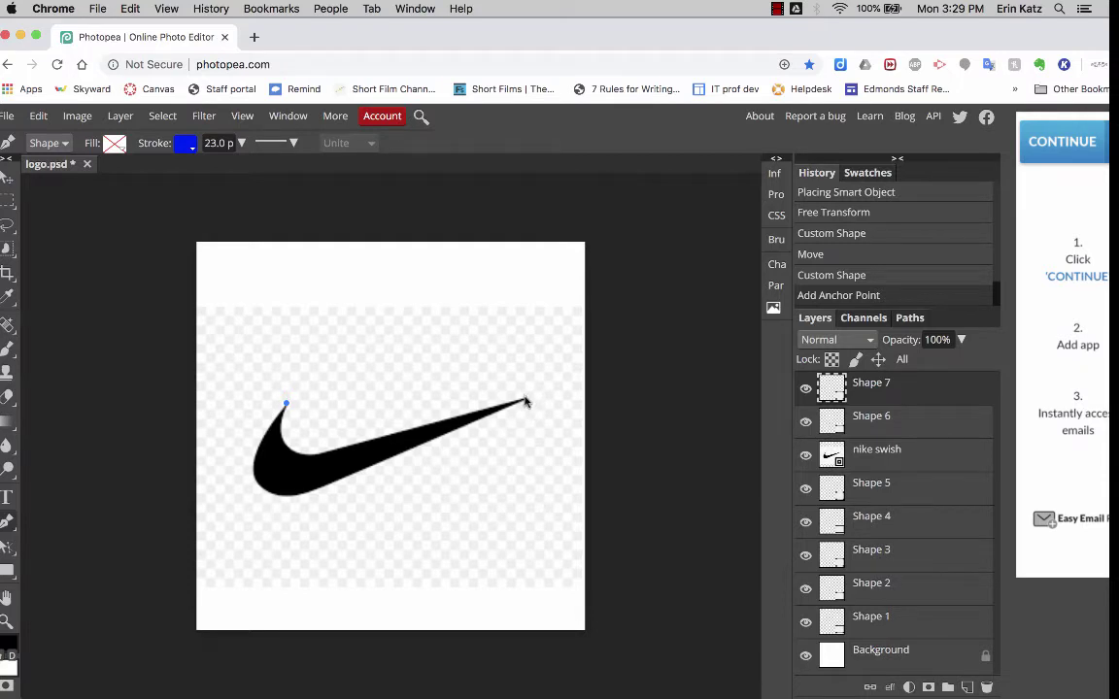
{"action": "left_click_drag", "start_coordinate": [525, 401], "coordinate": [923, 198]}
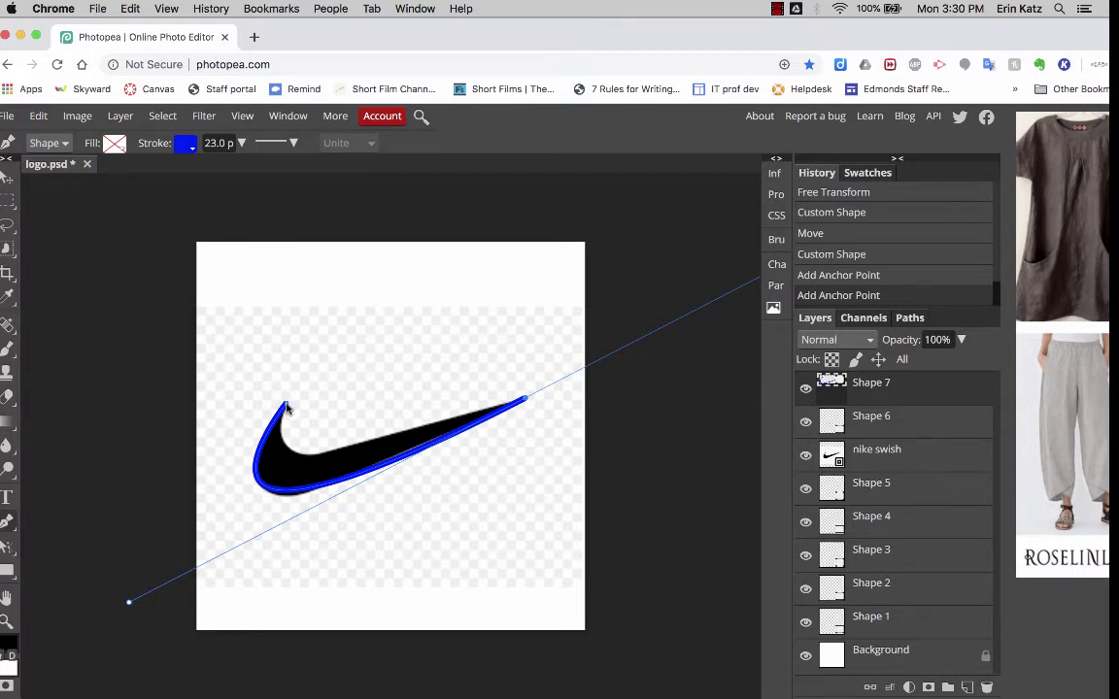
{"action": "left_click_drag", "start_coordinate": [286, 408], "coordinate": [348, 221]}
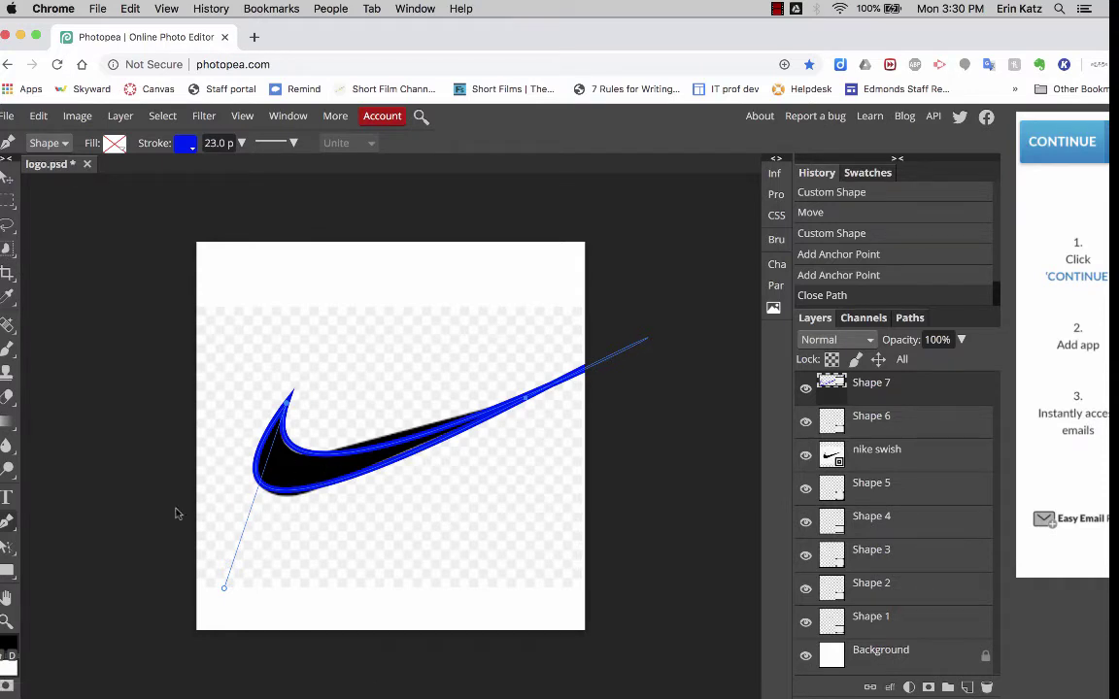
- Adjust the right-tip anchor's lower direction handle with Direct Select, rotating it down and partly back to reshape the path
{"action": "left_click", "coordinate": [7, 549]}
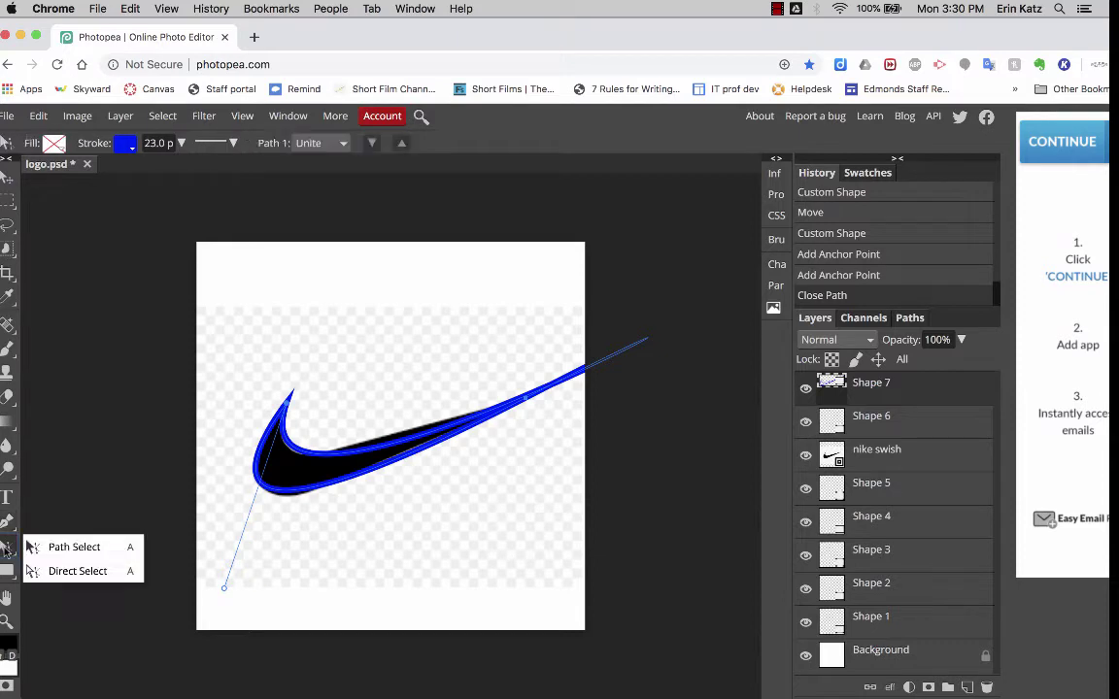
{"action": "left_click", "coordinate": [78, 573]}
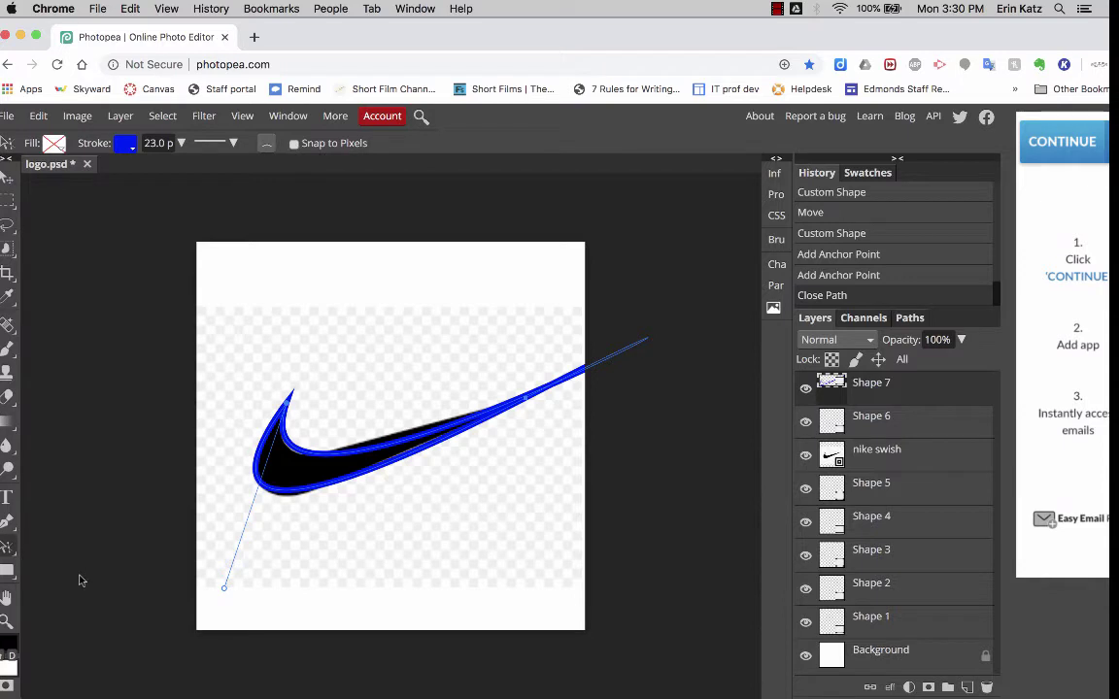
{"action": "left_click", "coordinate": [527, 401]}
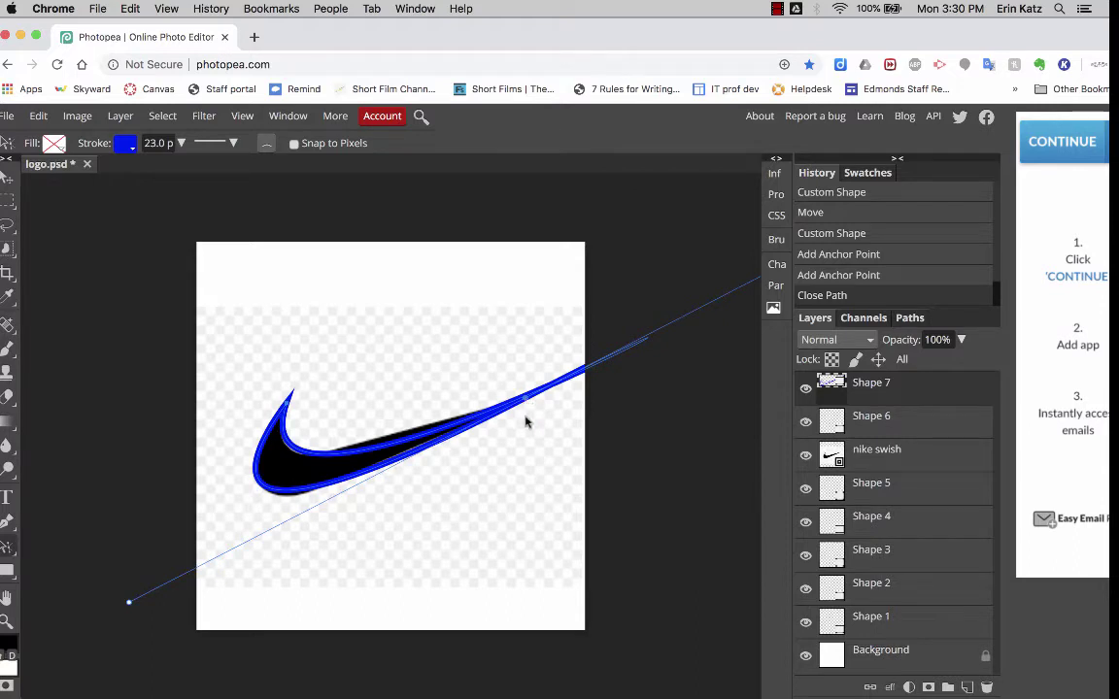
{"action": "left_click_drag", "start_coordinate": [129, 607], "coordinate": [187, 658]}
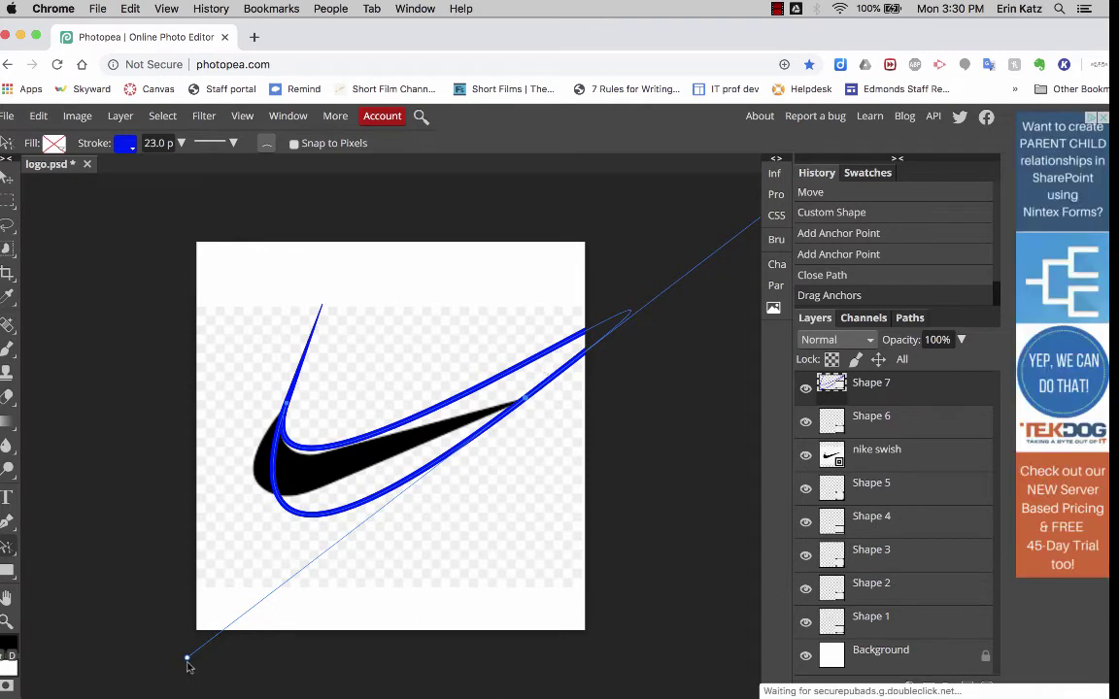
{"action": "left_click_drag", "start_coordinate": [187, 658], "coordinate": [171, 630]}
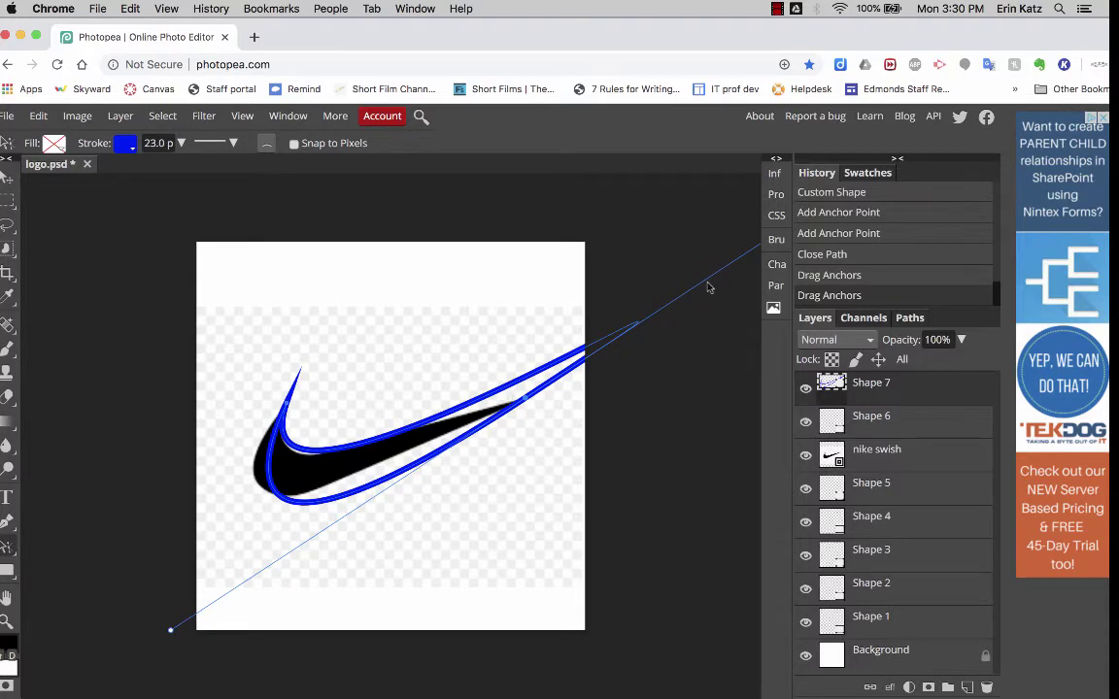
- Shorten the right-tip anchor's upper direction handle, pulling it in toward the swoosh's tip
{"action": "key", "text": "ctrl+minus"}
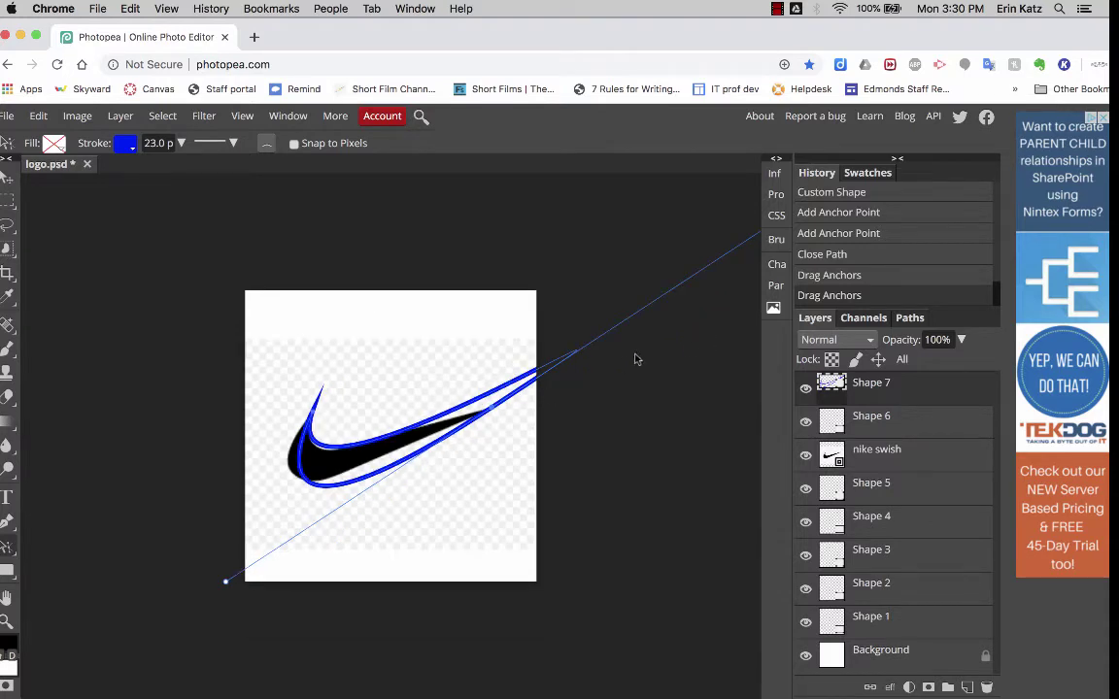
{"action": "key", "text": "ctrl+minus"}
{"action": "key", "text": "ctrl+minus"}
{"action": "left_click_drag", "start_coordinate": [581, 333], "coordinate": [525, 360]}
{"action": "key", "text": "ctrl+plus"}
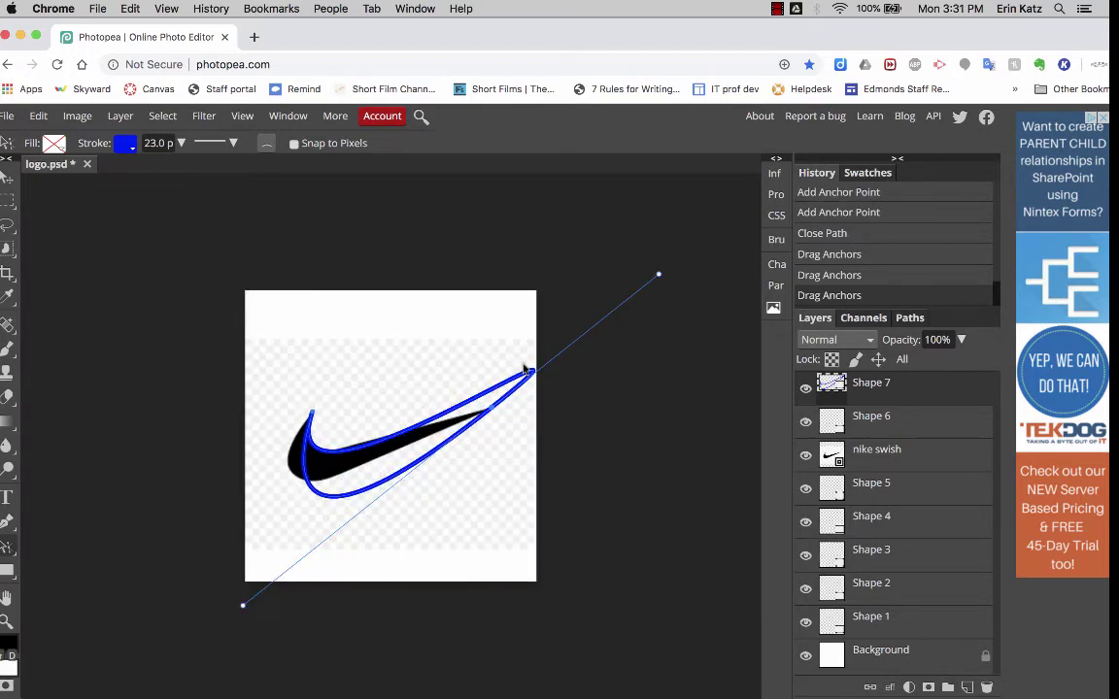
{"action": "key", "text": "ctrl+plus"}
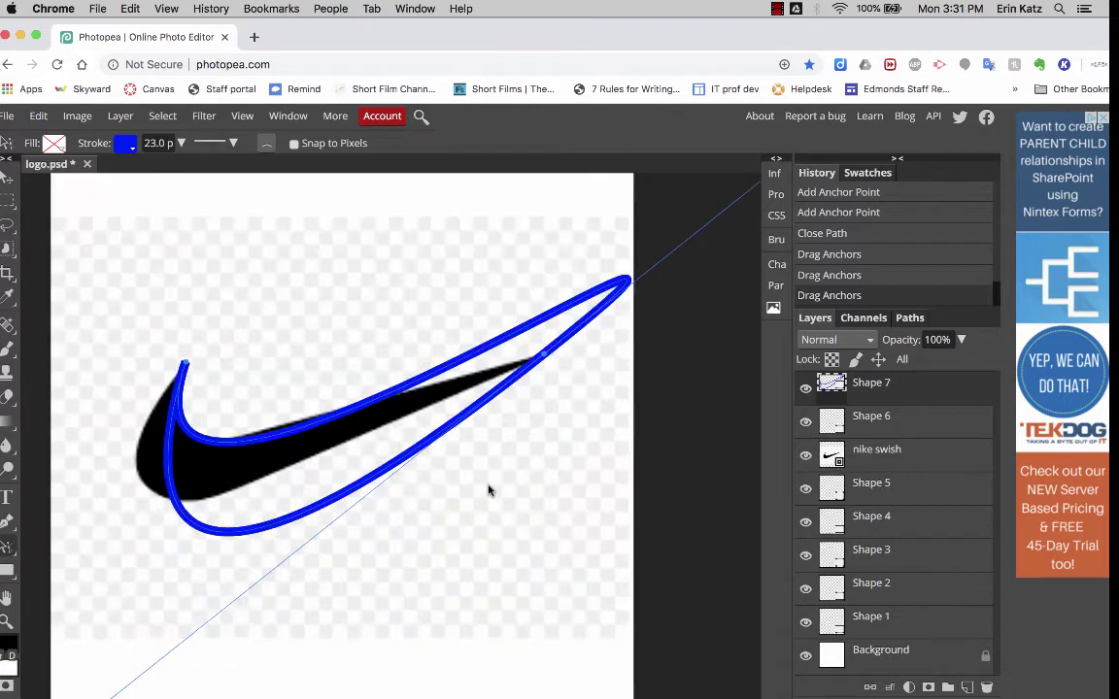
{"action": "key", "text": "ctrl+minus"}
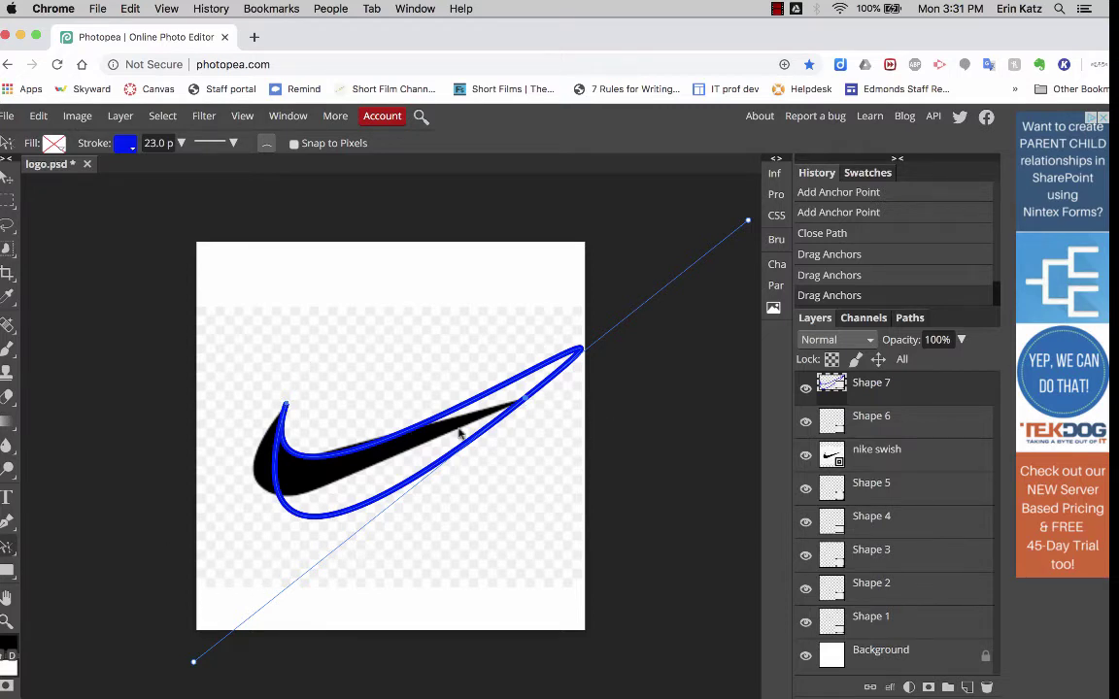
- Try splitting the right-tip anchor's handles and pulling the upper one back over the swoosh, and relink the handles
{"action": "left_click", "coordinate": [525, 403], "text": "alt"}
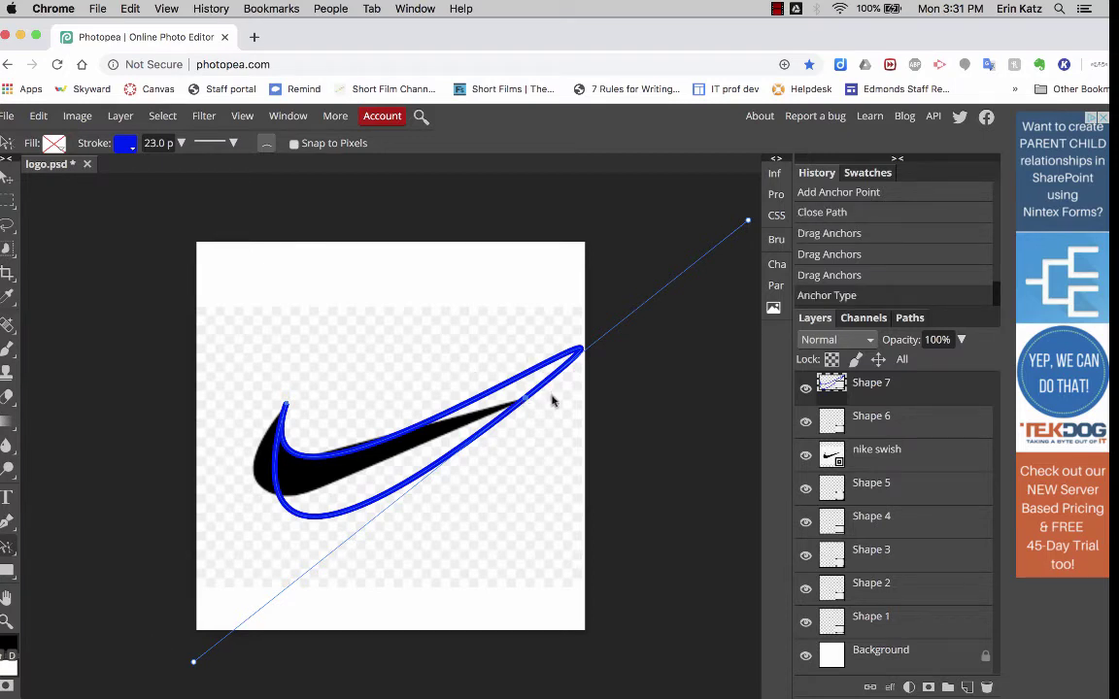
{"action": "left_click_drag", "start_coordinate": [748, 223], "coordinate": [703, 209]}
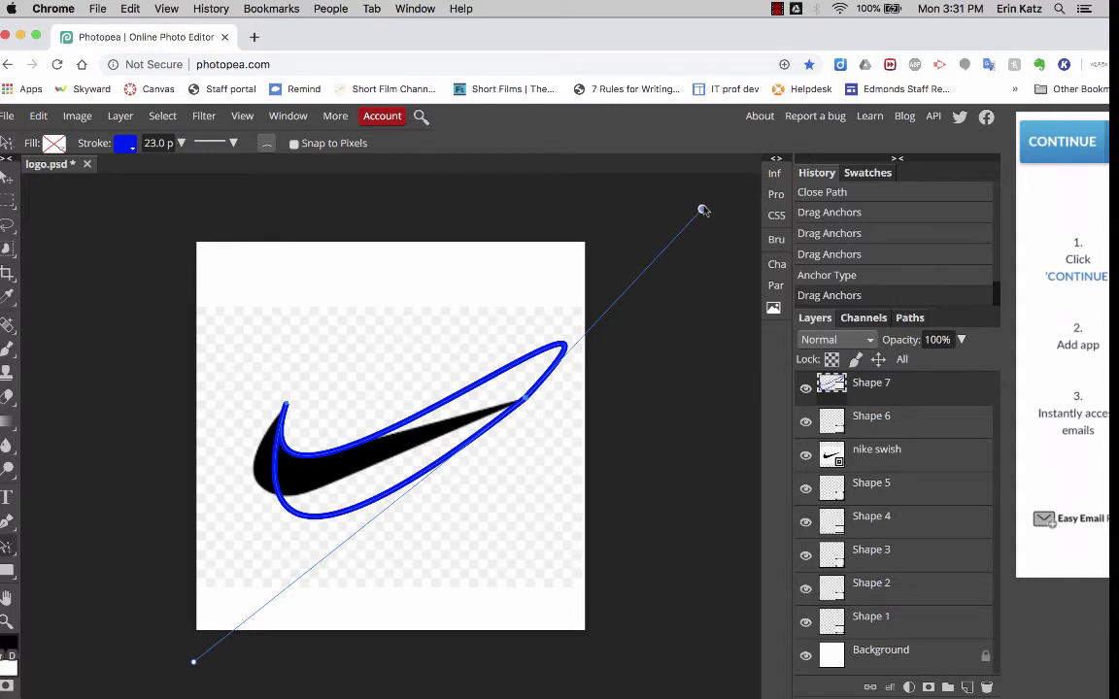
{"action": "left_click_drag", "start_coordinate": [705, 211], "coordinate": [444, 424]}
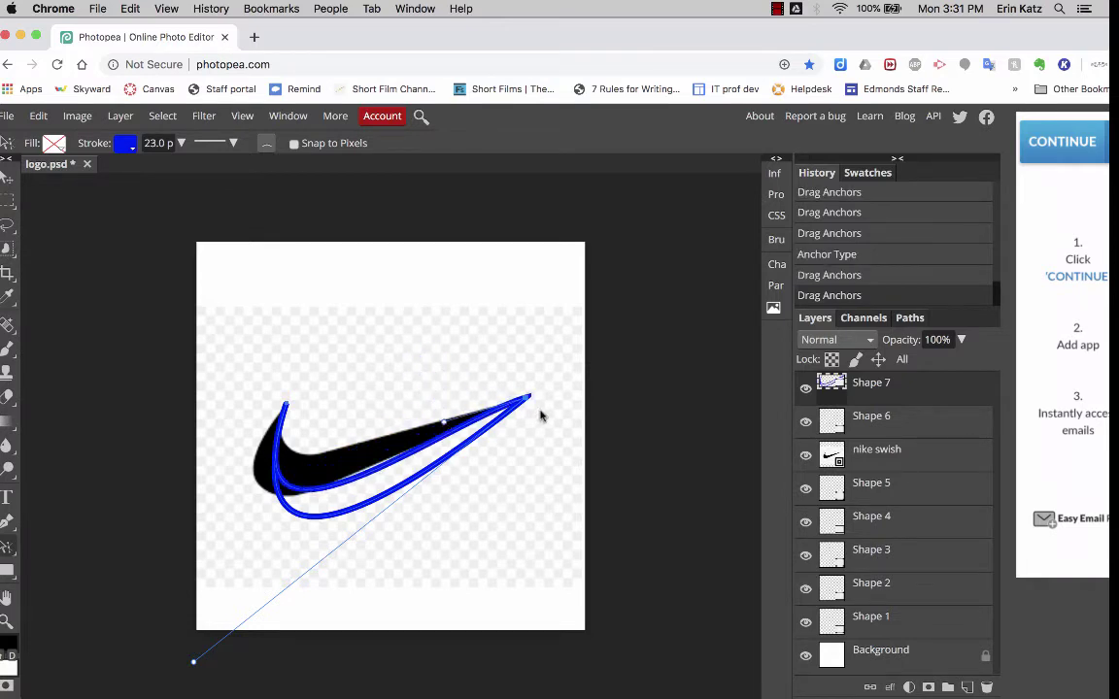
{"action": "left_click", "coordinate": [524, 400], "text": "alt"}
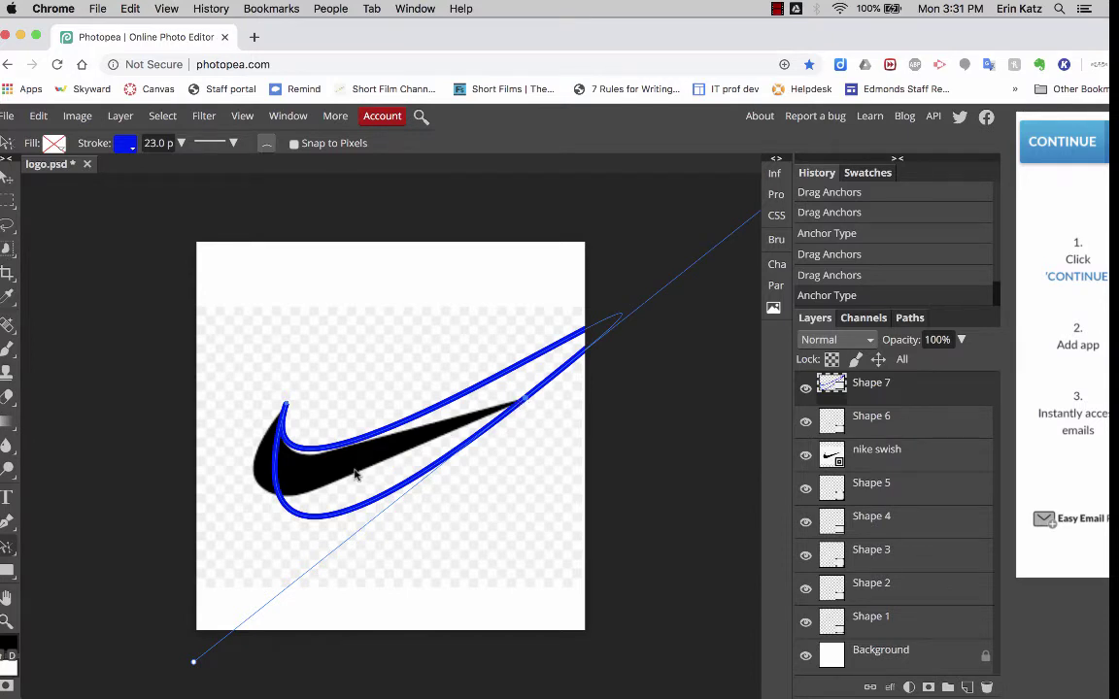
- Add handles to the swoosh's upper-left anchor, and split off its lower handle to run down along the swoosh's left edge
{"action": "double_click", "coordinate": [287, 405]}
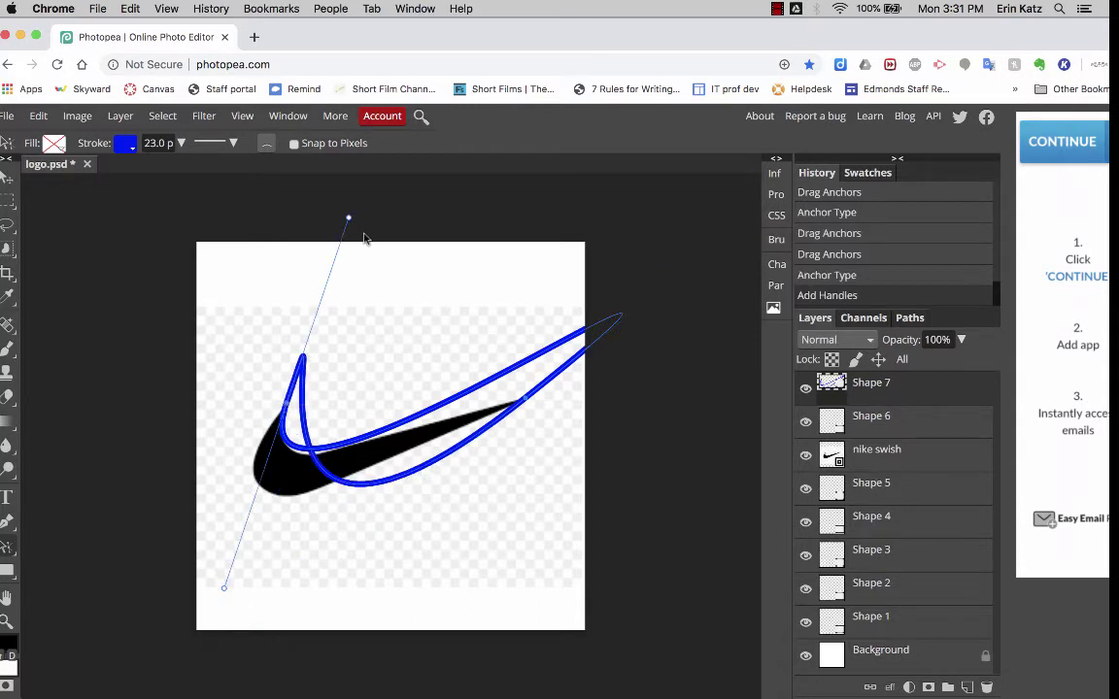
{"action": "left_click_drag", "start_coordinate": [349, 218], "coordinate": [160, 446]}
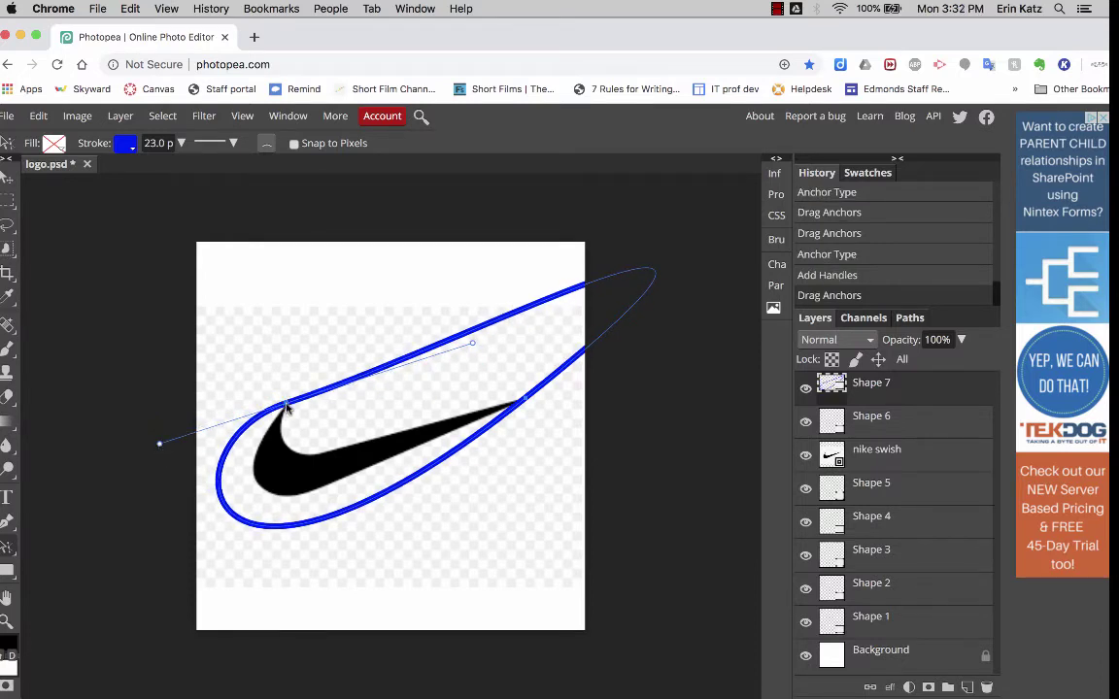
{"action": "left_click_drag", "start_coordinate": [159, 443], "coordinate": [233, 481]}
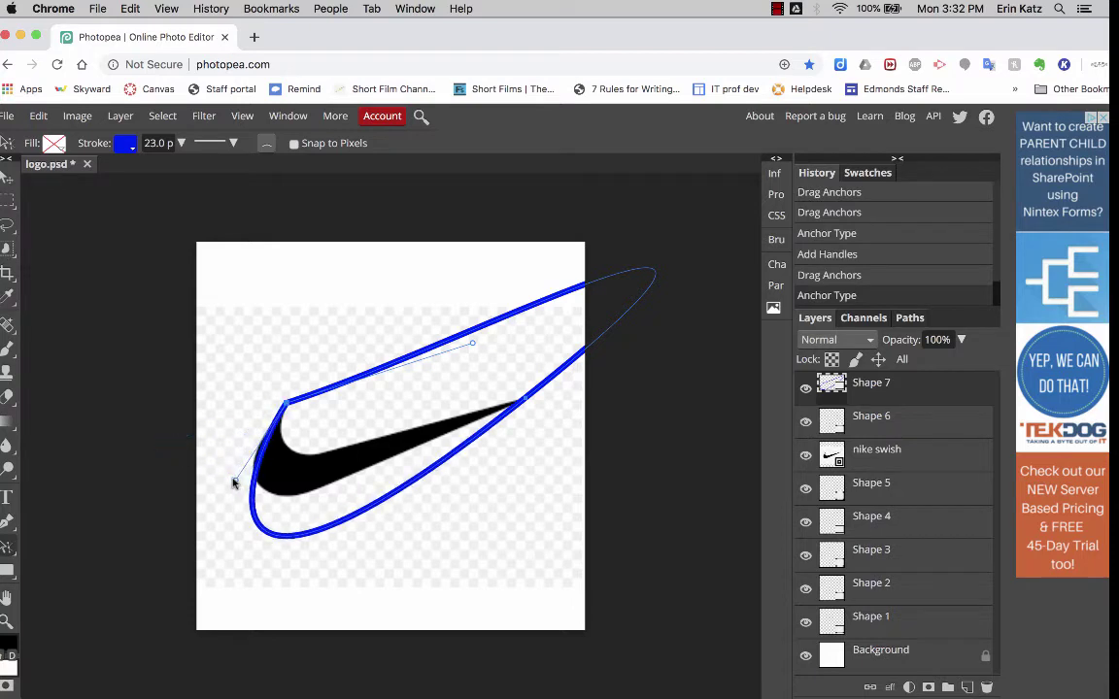
- Split the right-tip anchor's handles, and aim one along the swoosh's lower edge and the other back along its upper edge
{"action": "left_click", "coordinate": [524, 400]}
{"action": "left_click", "coordinate": [525, 400]}
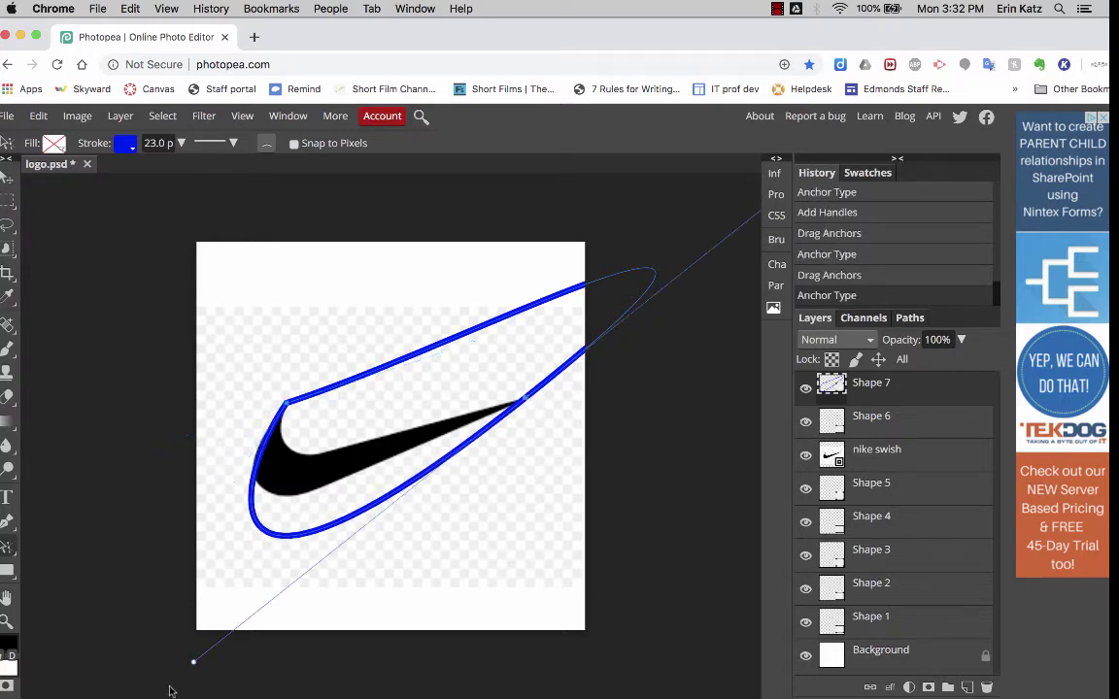
{"action": "left_click", "coordinate": [199, 646]}
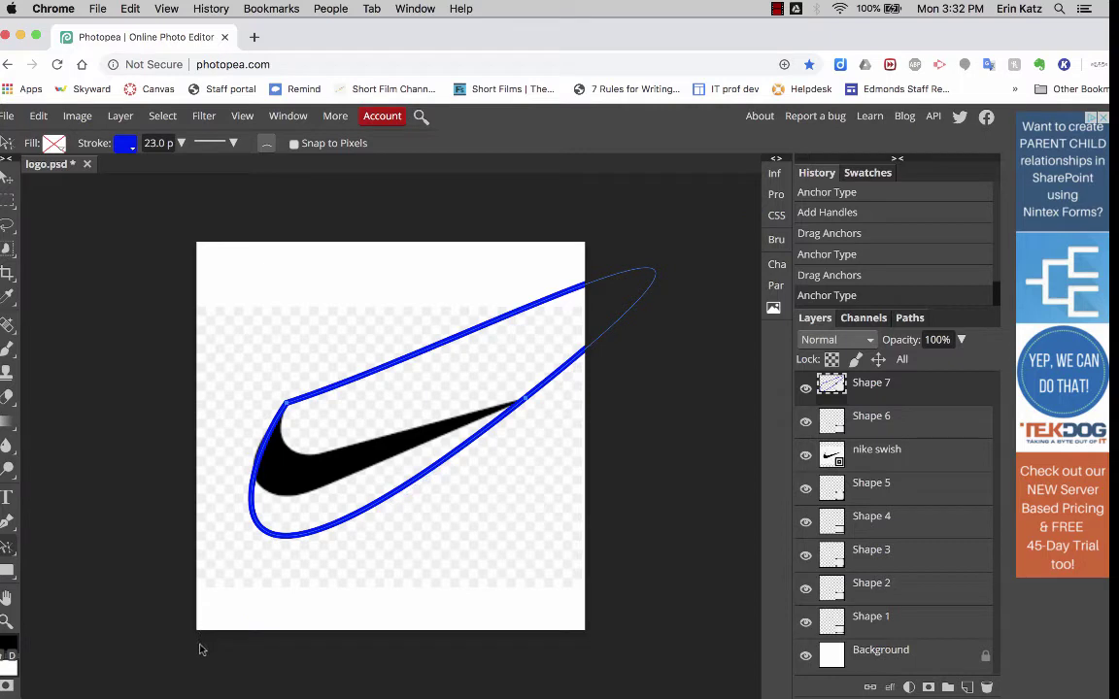
{"action": "left_click", "coordinate": [525, 400]}
{"action": "left_click_drag", "start_coordinate": [193, 661], "coordinate": [215, 562]}
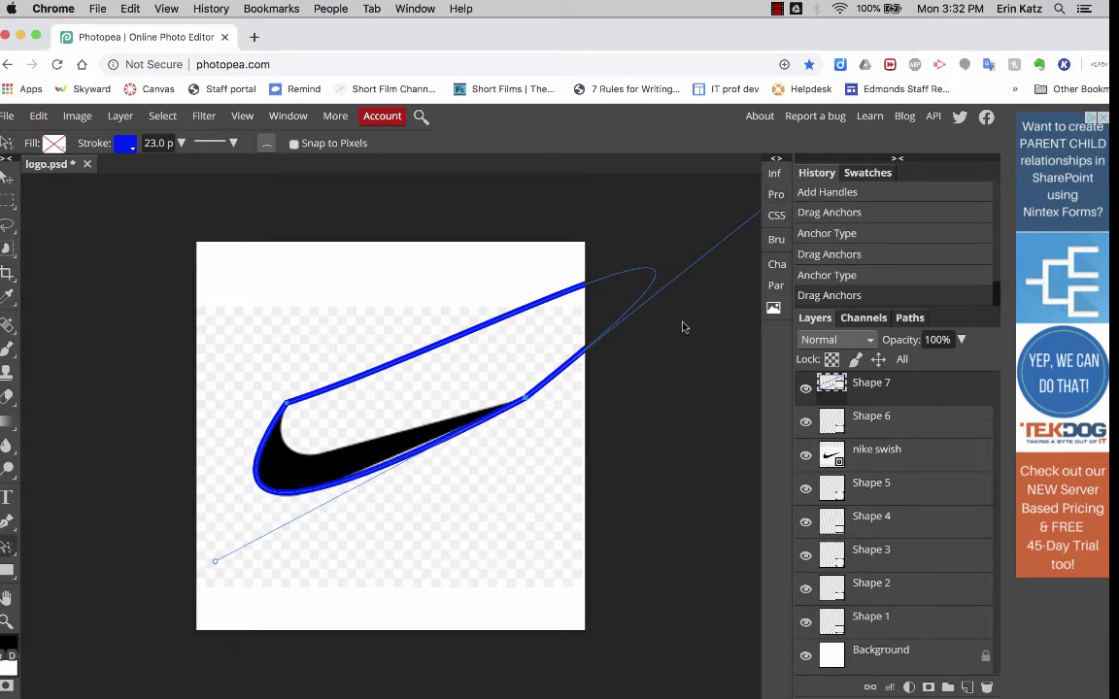
{"action": "key", "text": "super+minus"}
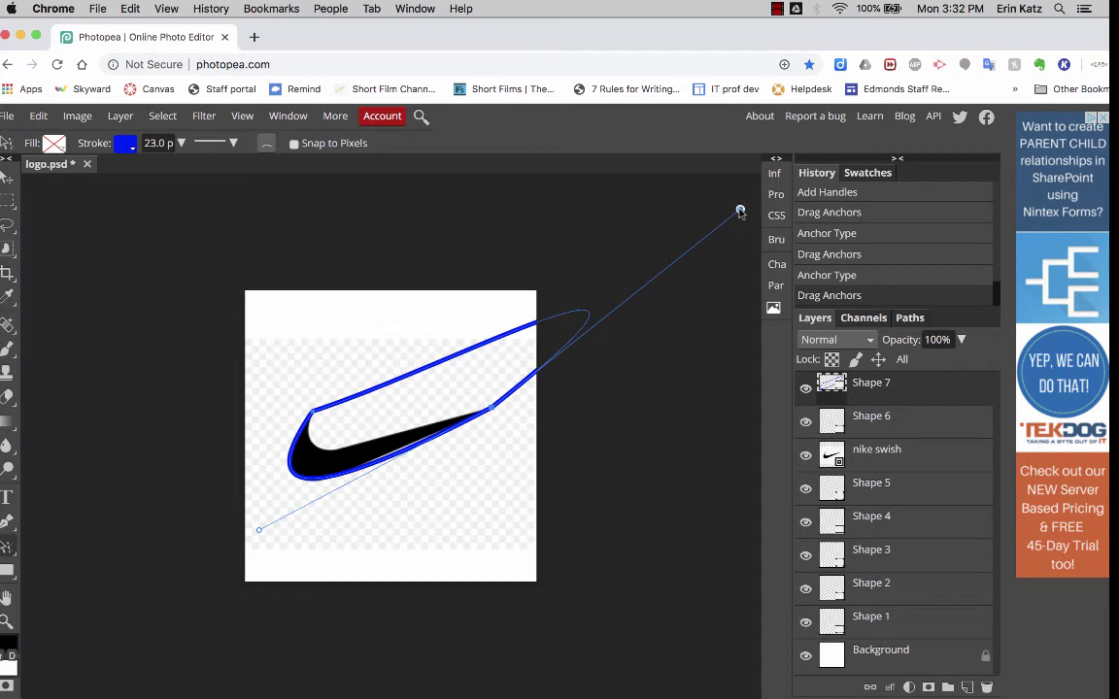
{"action": "left_click_drag", "start_coordinate": [607, 236], "coordinate": [145, 519]}
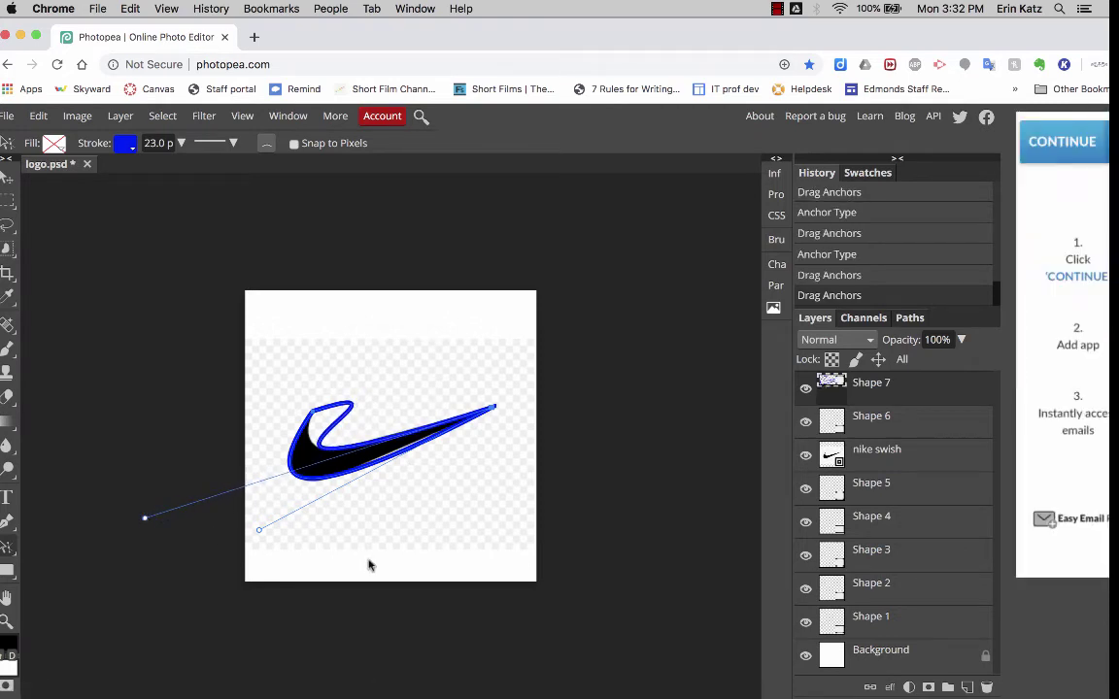
- Pull the upper-left anchor's upper handle in over the swoosh, and shorten the right-tip anchor's handle that shapes the upper edge
{"action": "key", "text": "super+plus"}
{"action": "left_click", "coordinate": [287, 405]}
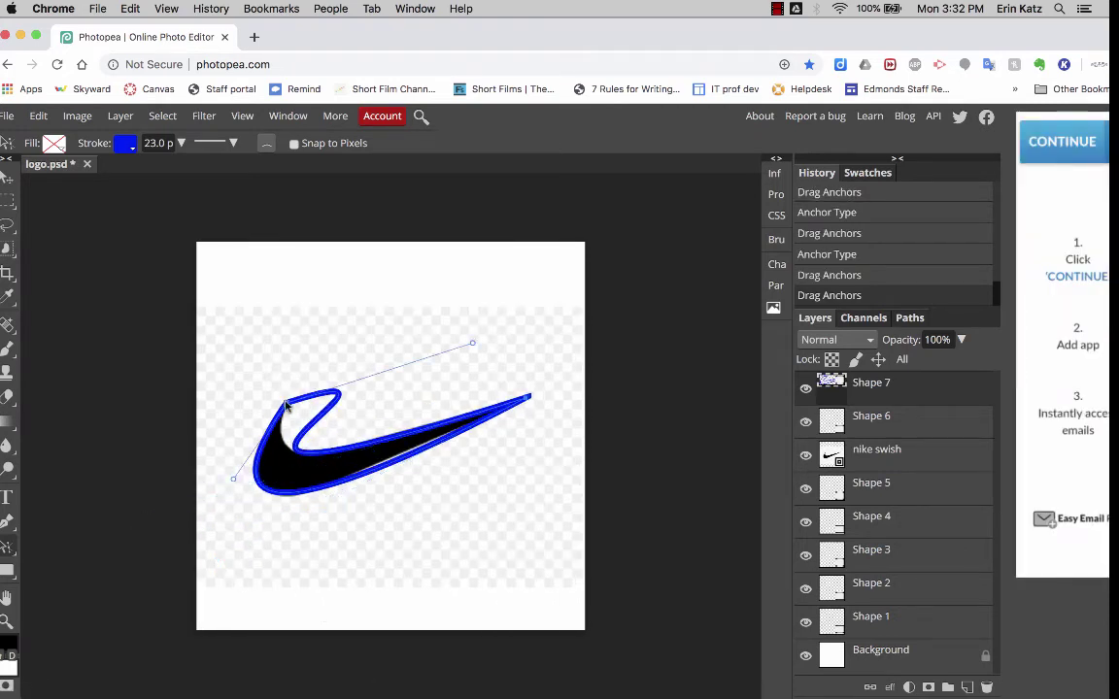
{"action": "left_click_drag", "start_coordinate": [472, 344], "coordinate": [368, 438]}
{"action": "left_click_drag", "start_coordinate": [374, 425], "coordinate": [404, 418]}
{"action": "left_click", "coordinate": [526, 399]}
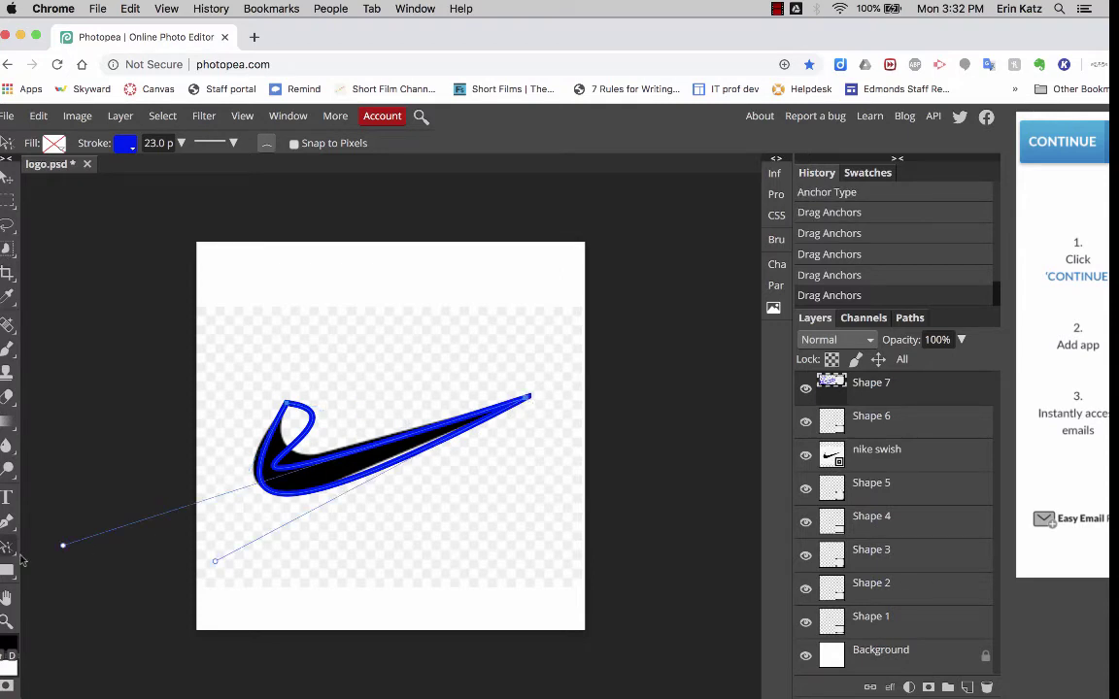
{"action": "left_click_drag", "start_coordinate": [60, 546], "coordinate": [233, 443]}
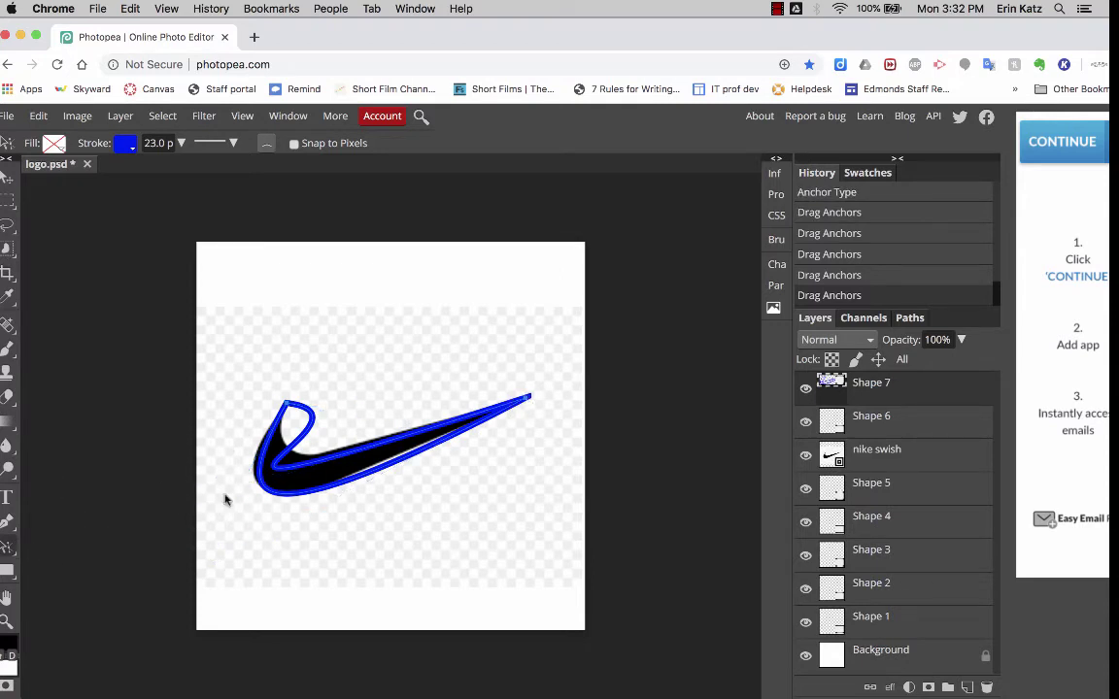
{"action": "left_click", "coordinate": [529, 396]}
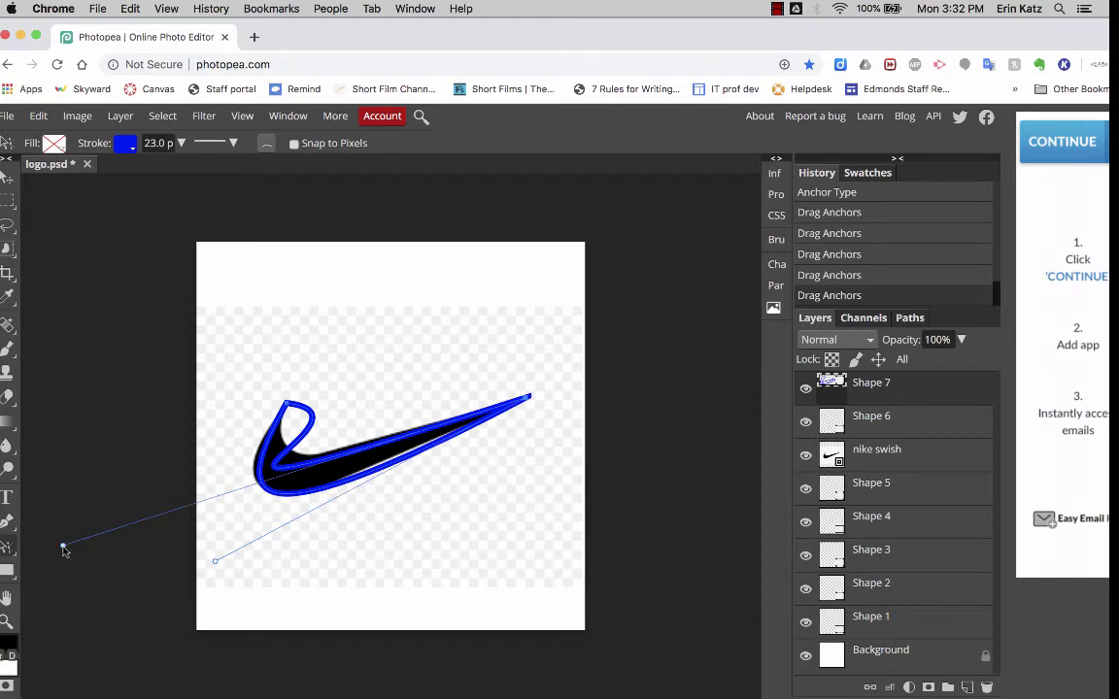
{"action": "left_click_drag", "start_coordinate": [63, 547], "coordinate": [138, 516]}
- Delete the traced path's right-tip and upper-left anchors
{"action": "key", "text": "Delete"}
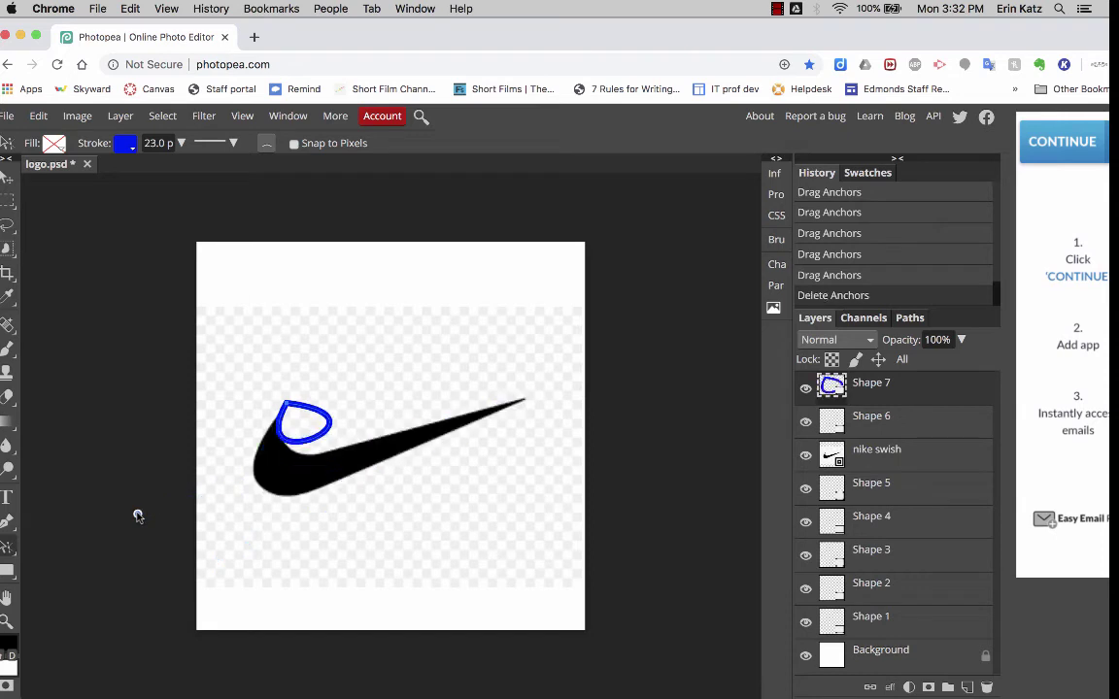
{"action": "left_click", "coordinate": [285, 409]}
{"action": "key", "text": "Delete"}
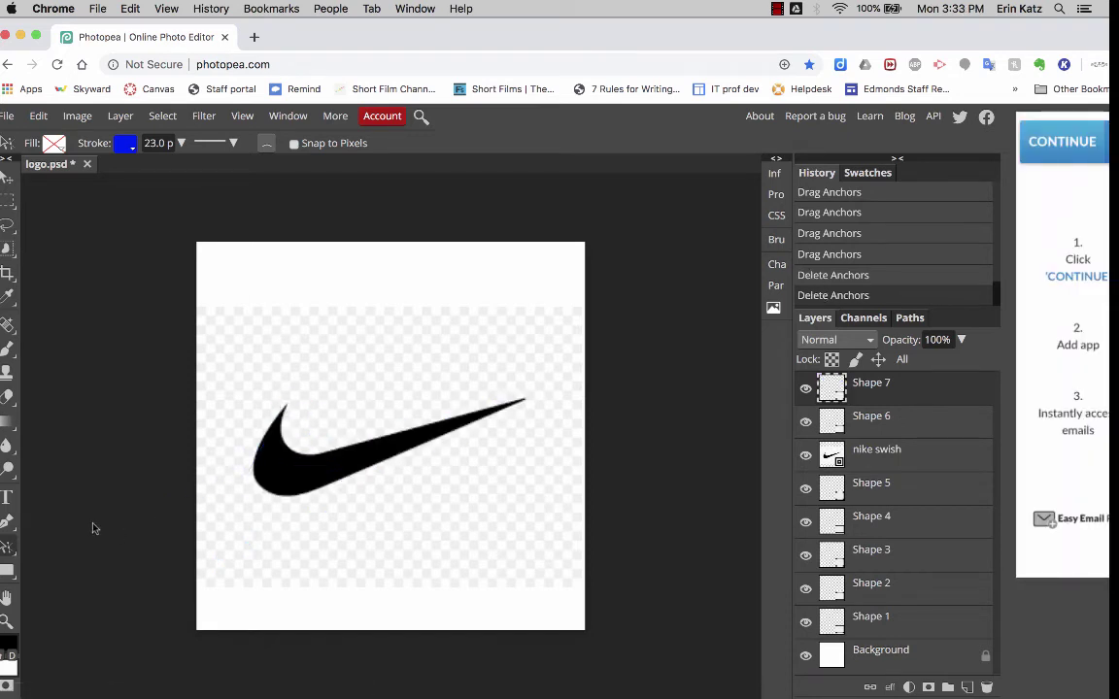
- Draw a new closed two-anchor path with the Pen tool from the swoosh's upper-left tip to its right tip, curving the lower edge
{"action": "left_click", "coordinate": [6, 524]}
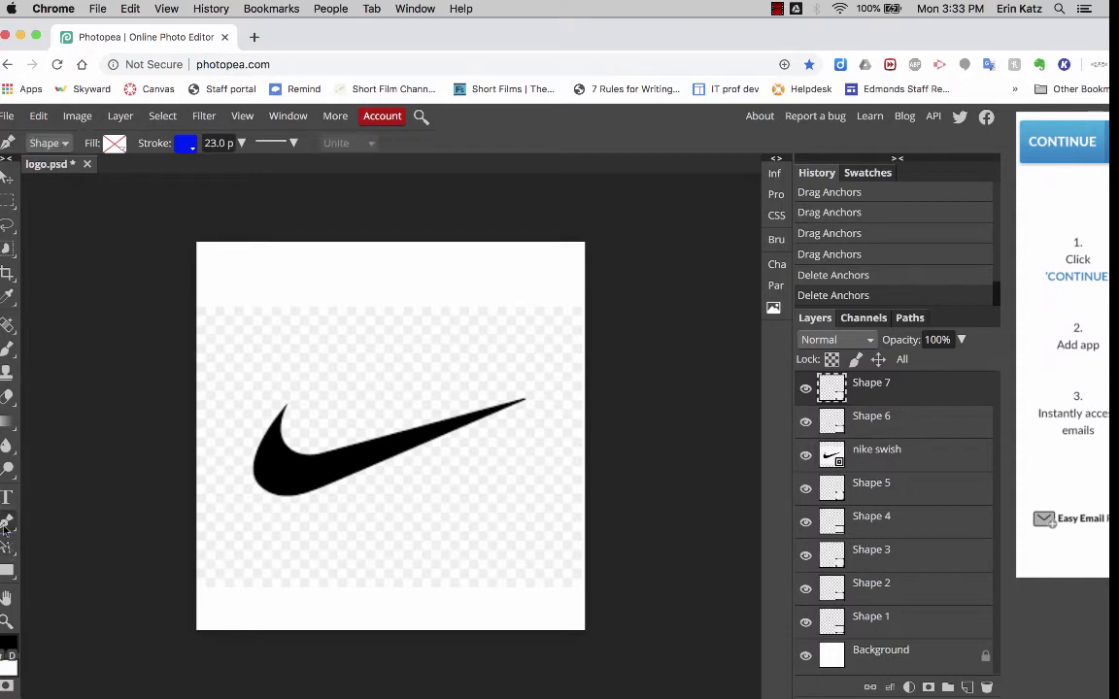
{"action": "left_click", "coordinate": [285, 407]}
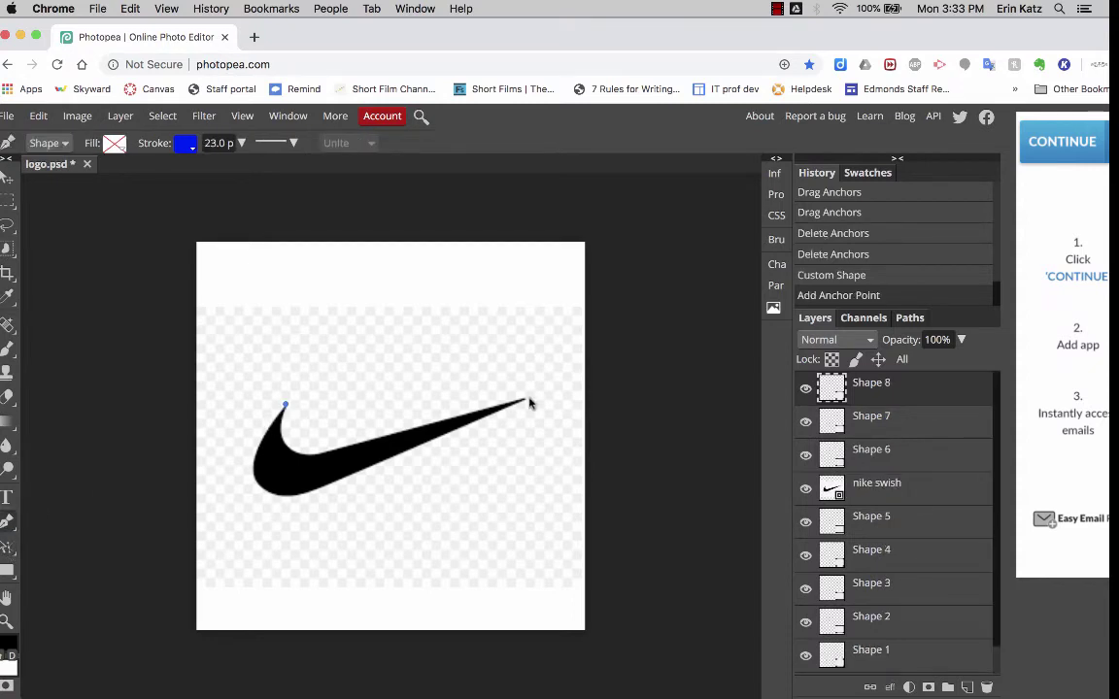
{"action": "left_click_drag", "start_coordinate": [525, 403], "coordinate": [930, 206]}
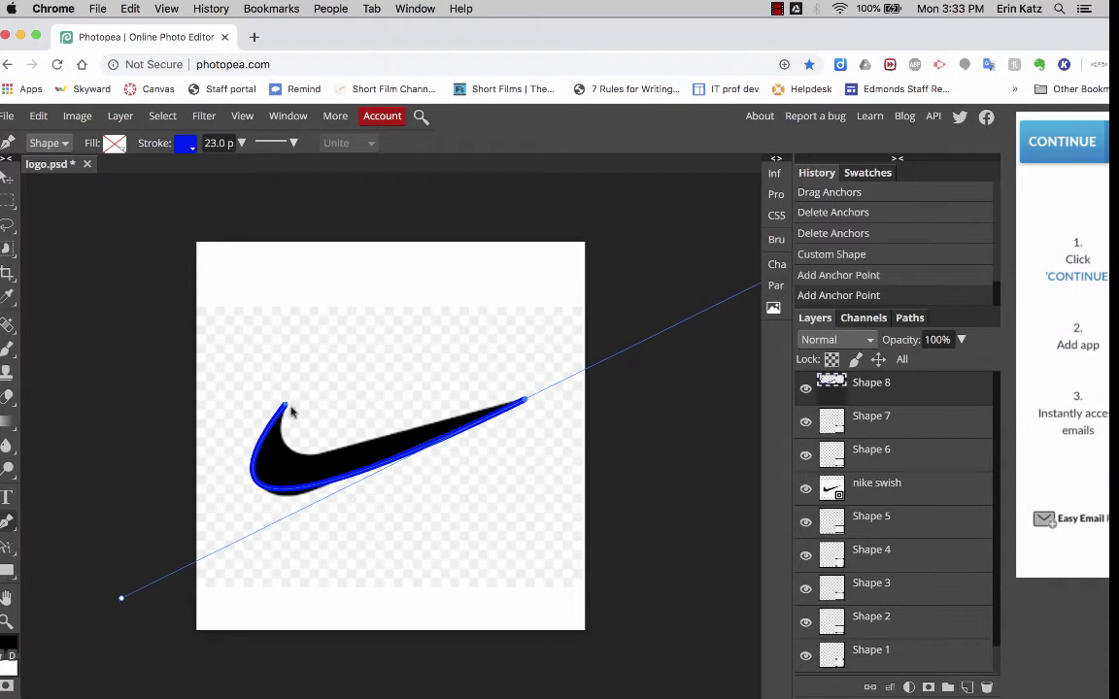
{"action": "left_click", "coordinate": [285, 407]}
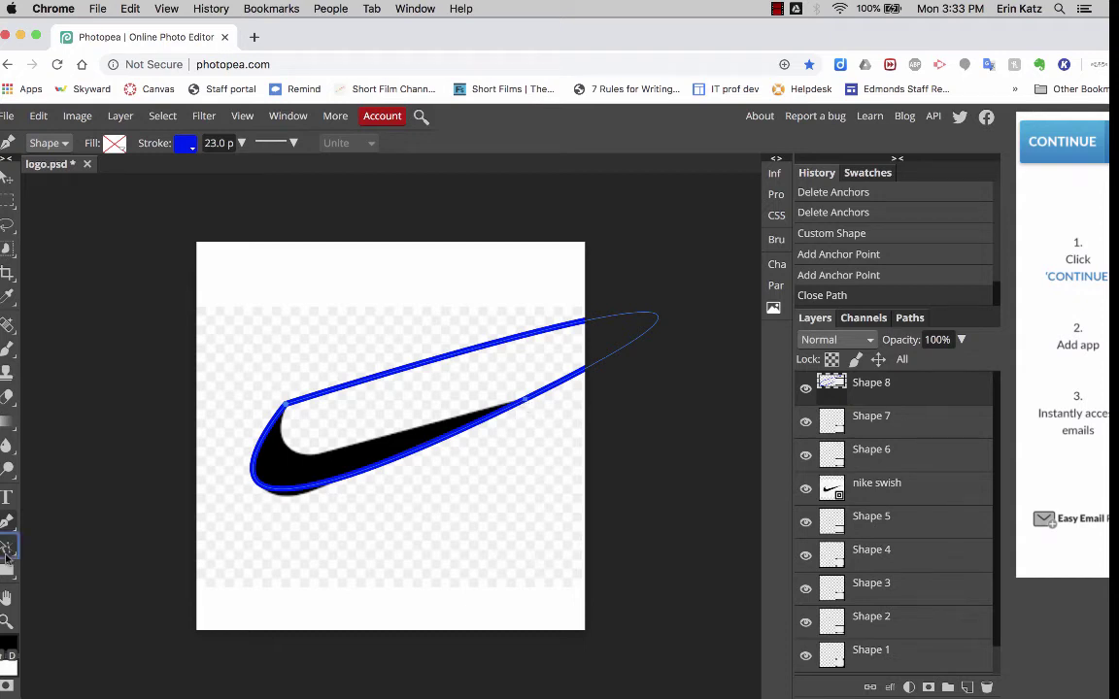
- Try splitting the right-tip anchor's handles with Direct Select and swinging the outer one back over the swoosh, and relink the handles
{"action": "right_click", "coordinate": [6, 556]}
{"action": "left_click", "coordinate": [61, 571]}
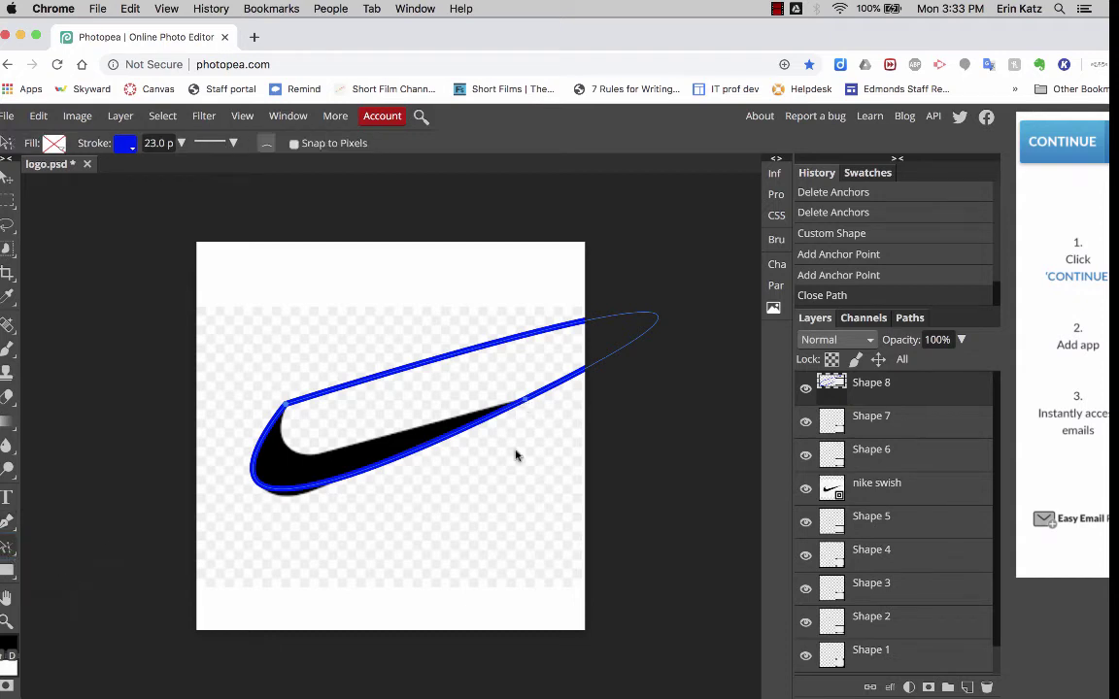
{"action": "left_click", "coordinate": [525, 401]}
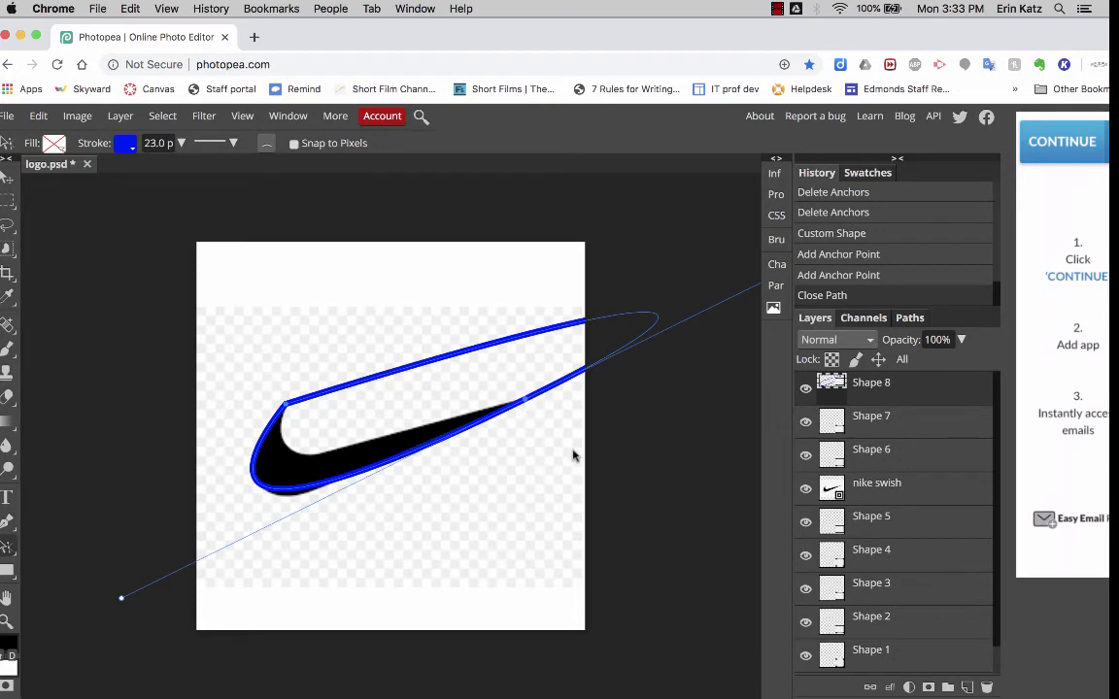
{"action": "scroll", "coordinate": [573, 457], "scroll_direction": "down", "scroll_amount": 5}
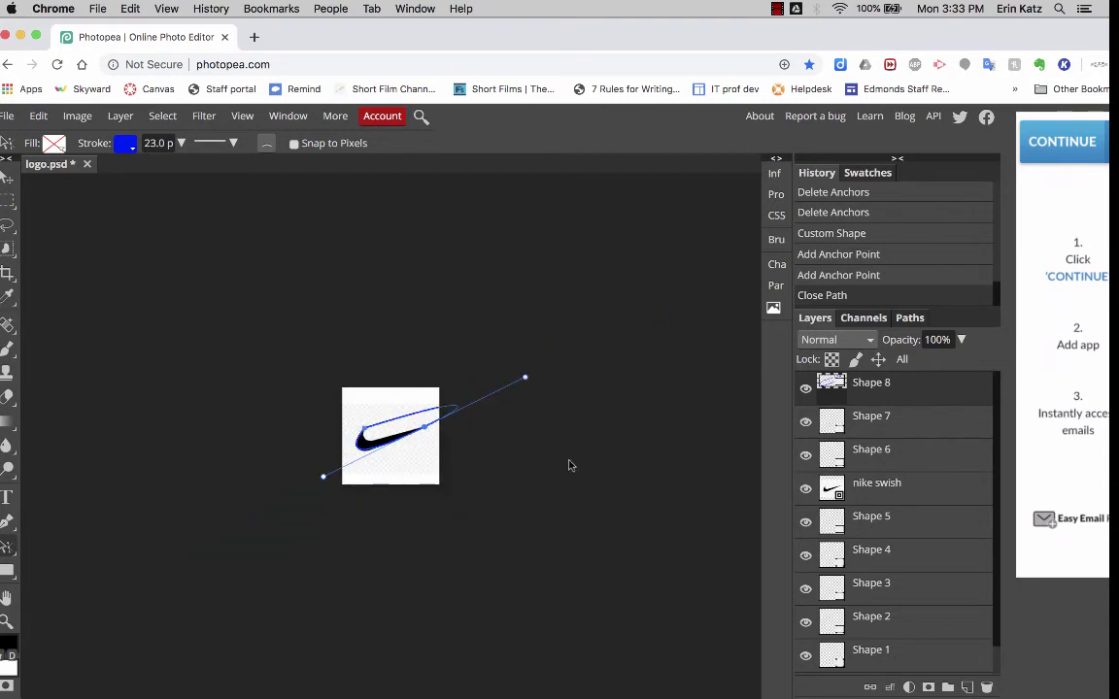
{"action": "left_click", "coordinate": [442, 426], "text": "alt"}
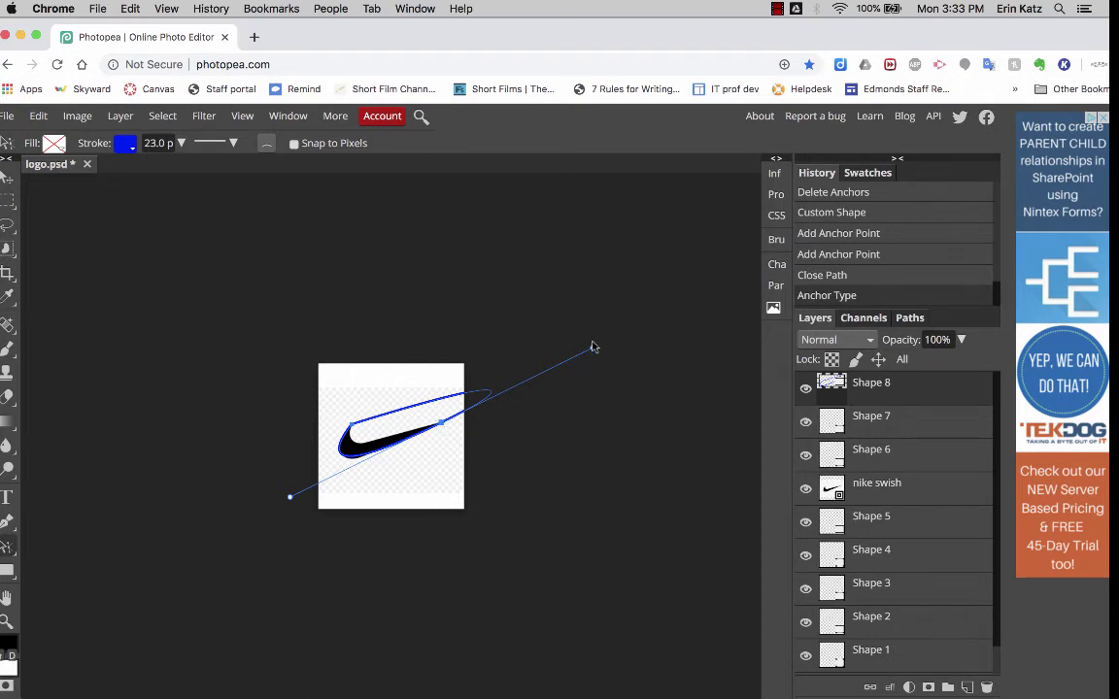
{"action": "left_click_drag", "start_coordinate": [589, 346], "coordinate": [324, 473]}
{"action": "key", "text": "super+plus"}
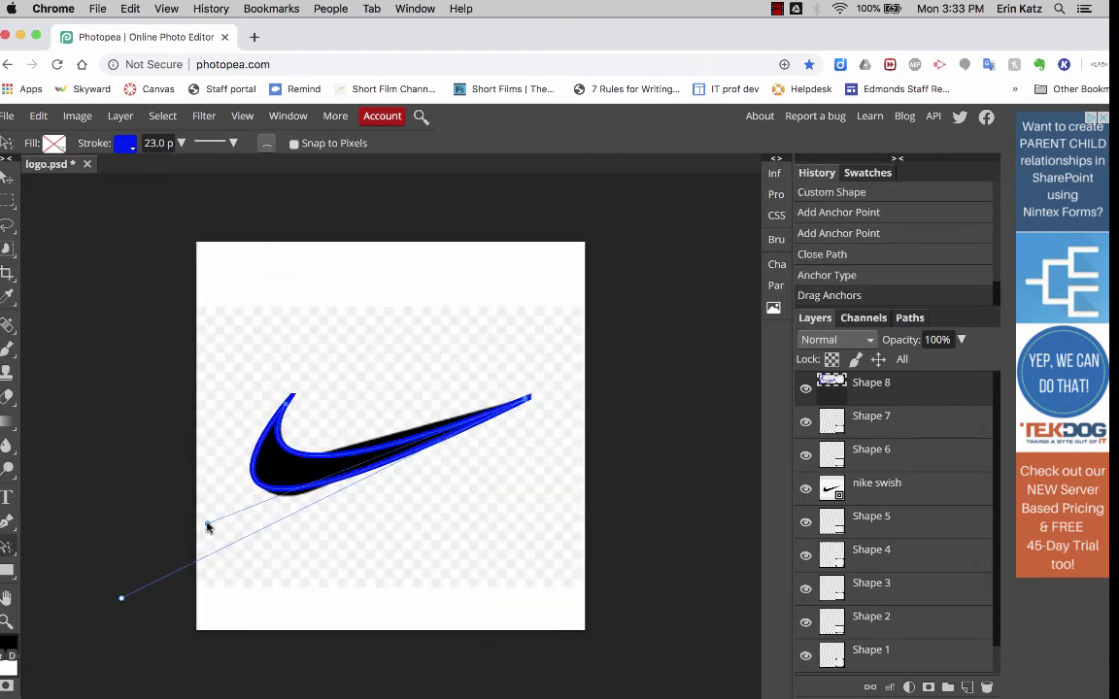
{"action": "left_click_drag", "start_coordinate": [207, 527], "coordinate": [206, 513]}
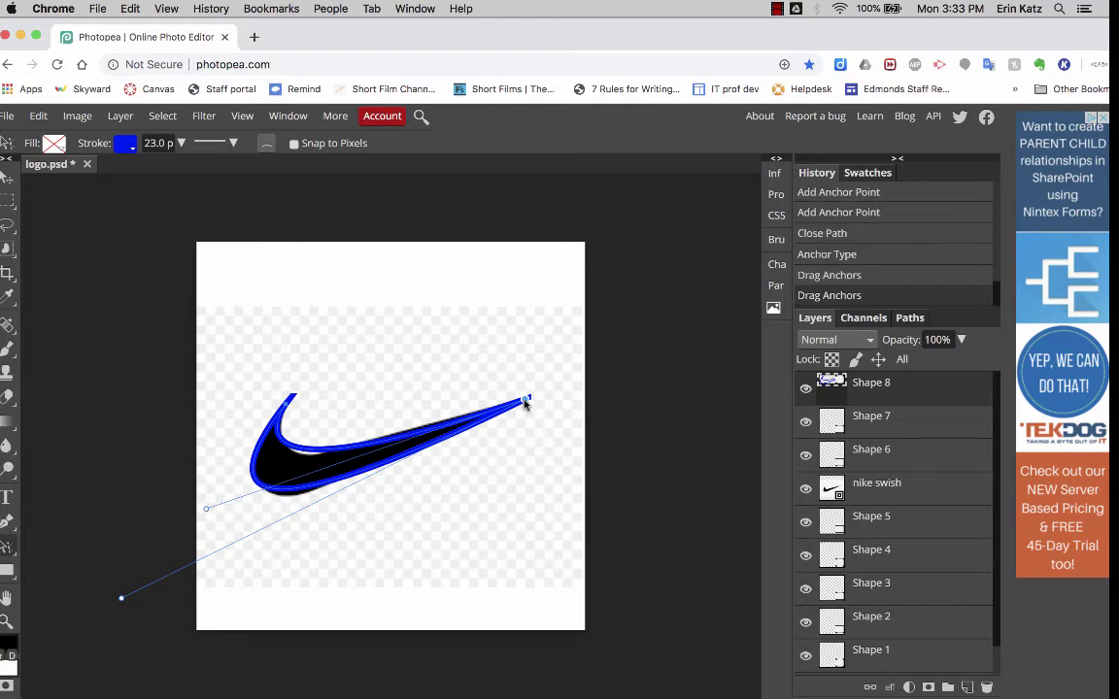
{"action": "left_click_drag", "start_coordinate": [526, 400], "coordinate": [286, 513]}
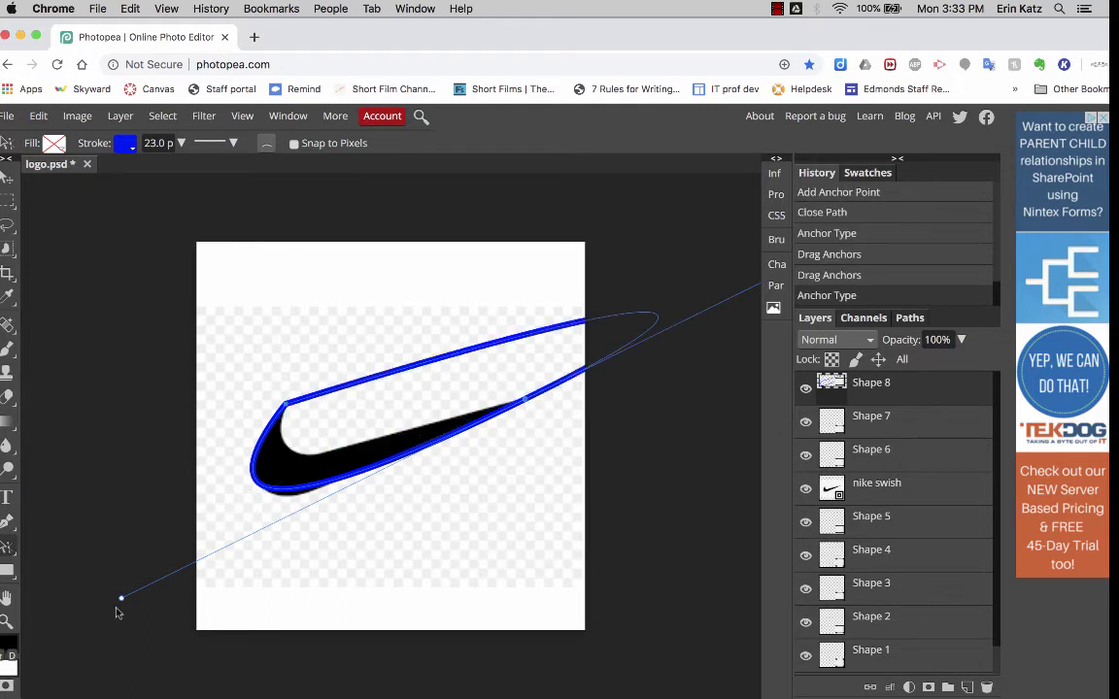
- Lower the right-tip anchor's inner handle slightly to fit the bottom edge, and split off the outer handle back along the upper edge
{"action": "left_click_drag", "start_coordinate": [167, 683], "coordinate": [122, 604]}
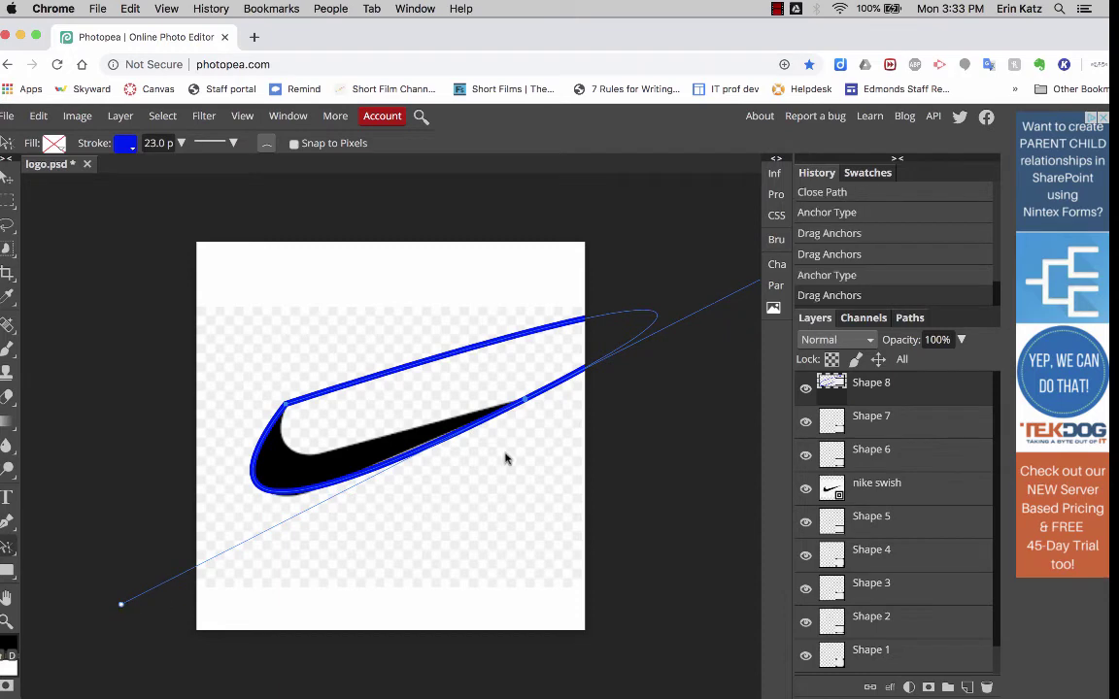
{"action": "left_click", "coordinate": [524, 402]}
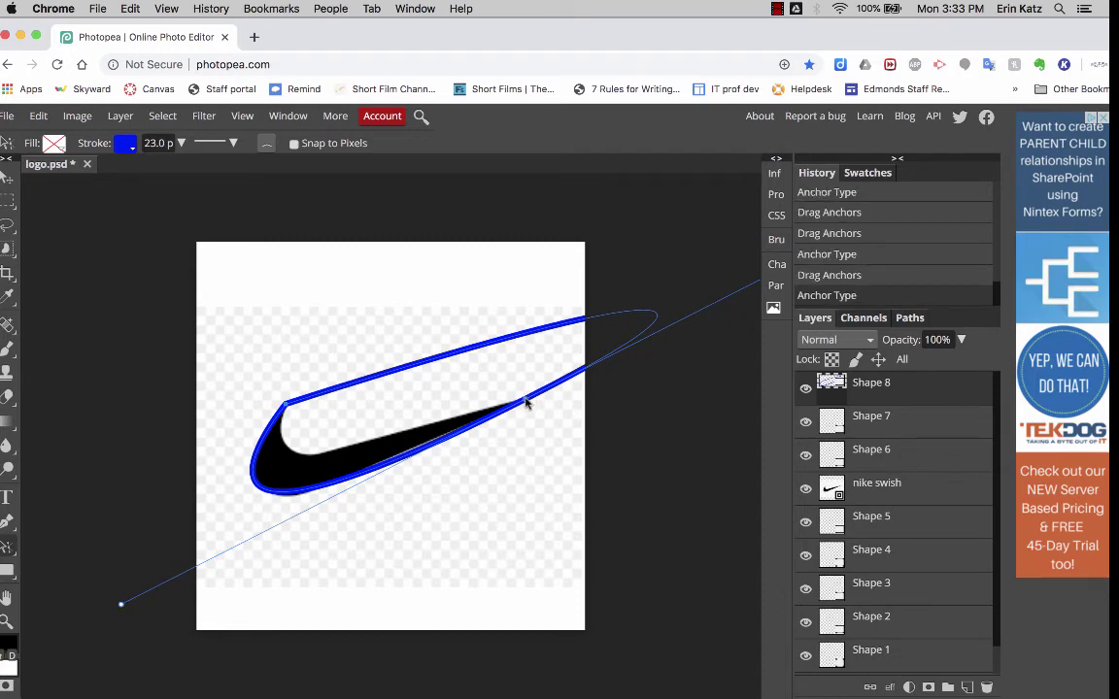
{"action": "scroll", "coordinate": [522, 427], "scroll_direction": "up", "scroll_amount": 2}
{"action": "scroll", "coordinate": [522, 443], "scroll_direction": "down", "scroll_amount": 2}
{"action": "scroll", "coordinate": [521, 443], "scroll_direction": "down", "scroll_amount": 3}
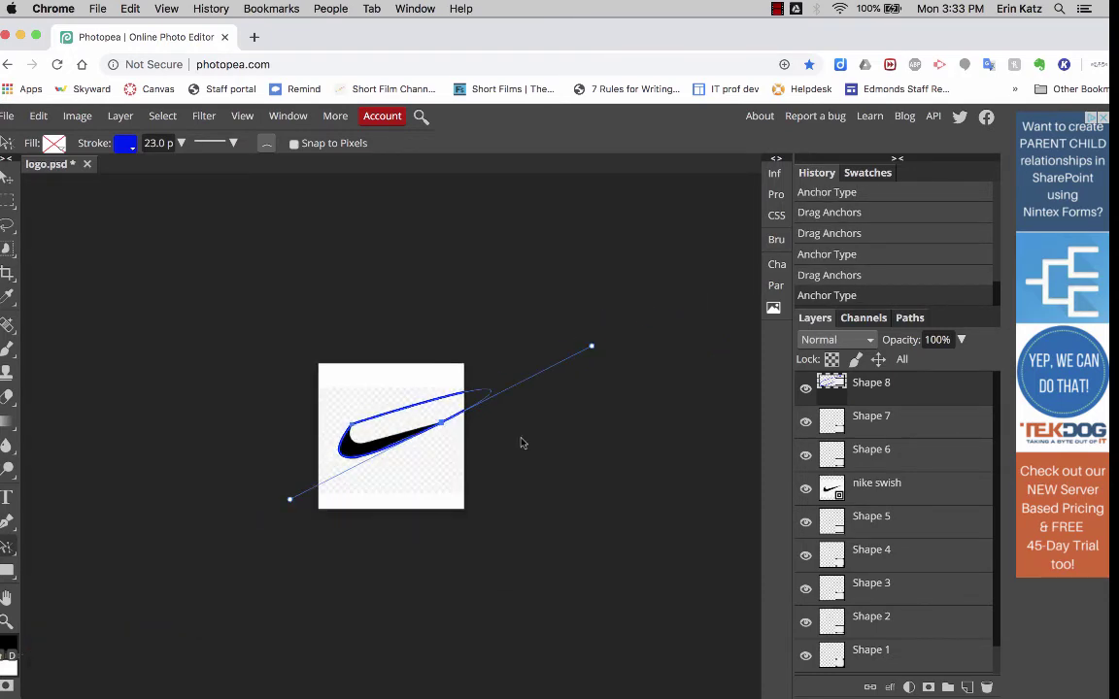
{"action": "left_click_drag", "start_coordinate": [593, 349], "coordinate": [442, 422]}
{"action": "left_click_drag", "start_coordinate": [334, 441], "coordinate": [327, 474]}
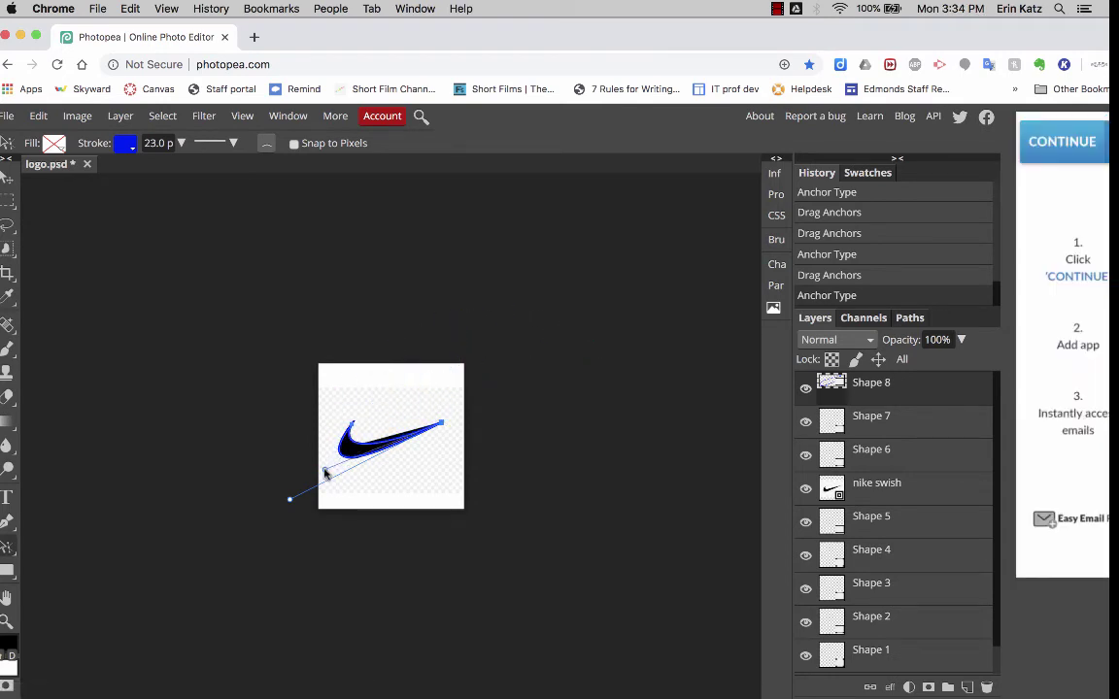
{"action": "scroll", "coordinate": [325, 473], "scroll_direction": "up", "scroll_amount": 3}
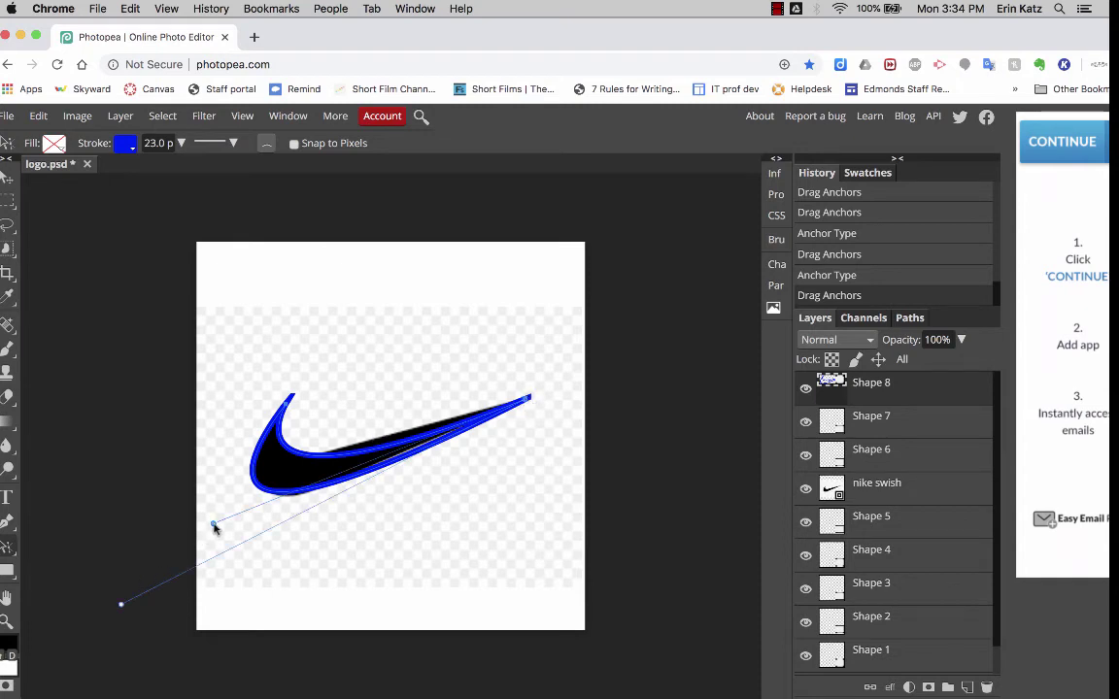
{"action": "left_click_drag", "start_coordinate": [213, 527], "coordinate": [243, 492]}
- Add split handles to the upper-left anchor to follow the swoosh's inner and outer edges, and nudge the right-tip anchor's upper handle
{"action": "left_click", "coordinate": [288, 409]}
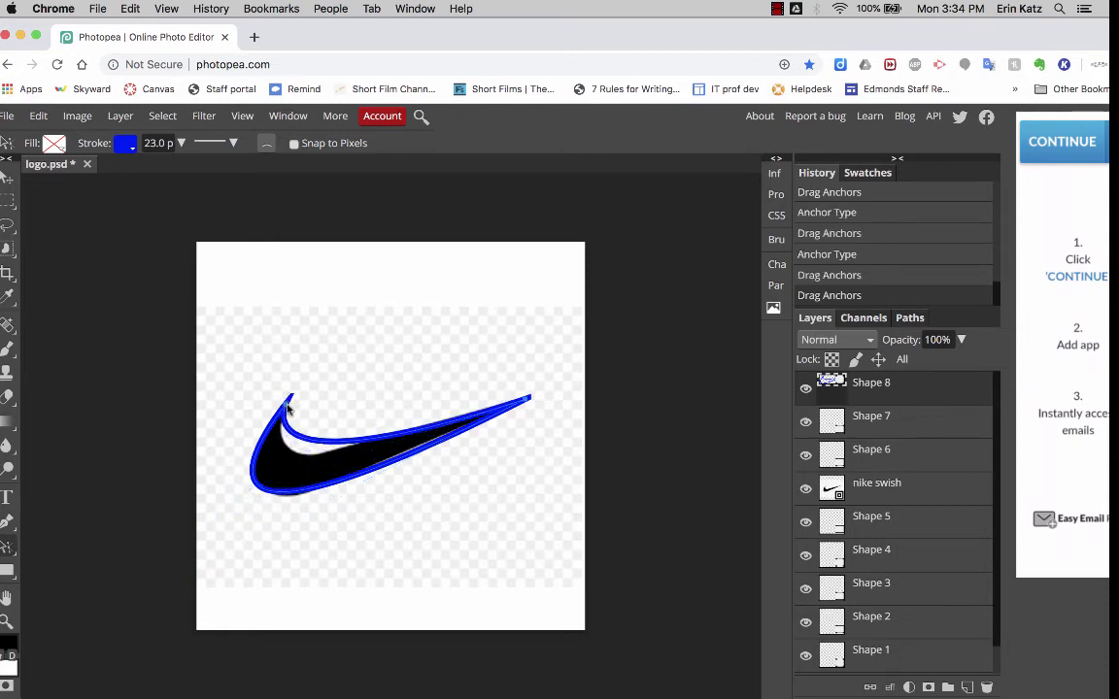
{"action": "mouse_move", "coordinate": [286, 409]}
{"action": "left_mouse_down"}
{"action": "mouse_move", "coordinate": [266, 427]}
{"action": "mouse_move", "coordinate": [277, 405]}
{"action": "mouse_move", "coordinate": [292, 404]}
{"action": "mouse_move", "coordinate": [288, 446]}
{"action": "mouse_move", "coordinate": [282, 408]}
{"action": "left_mouse_up"}
{"action": "left_click", "coordinate": [287, 406], "text": "alt"}
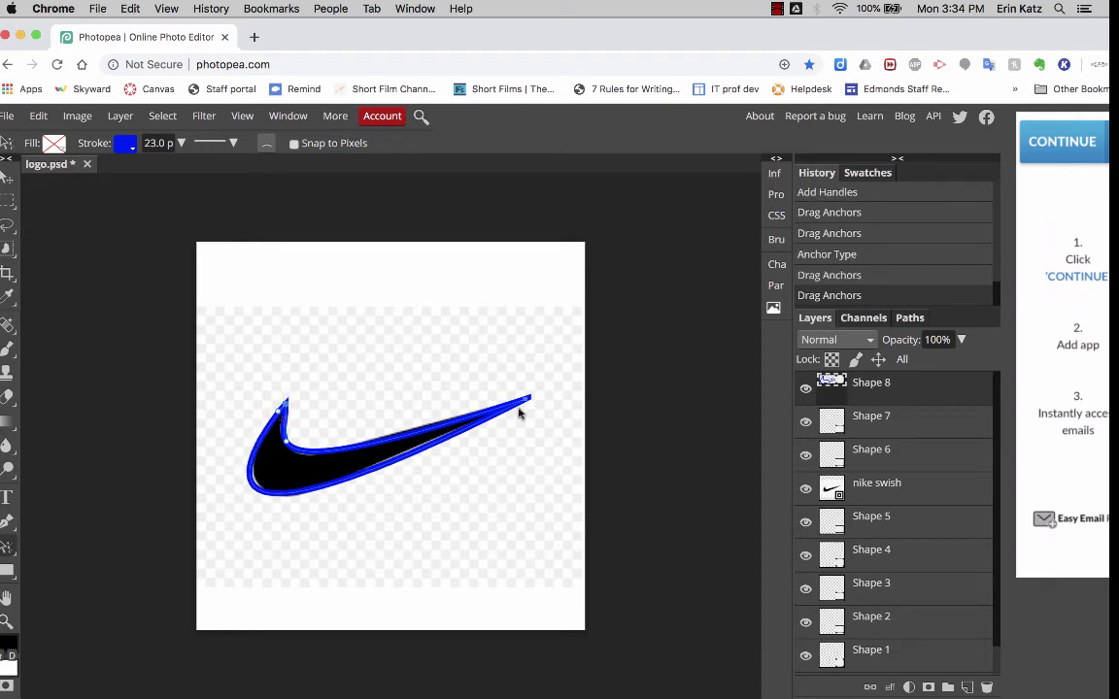
{"action": "left_click", "coordinate": [525, 401]}
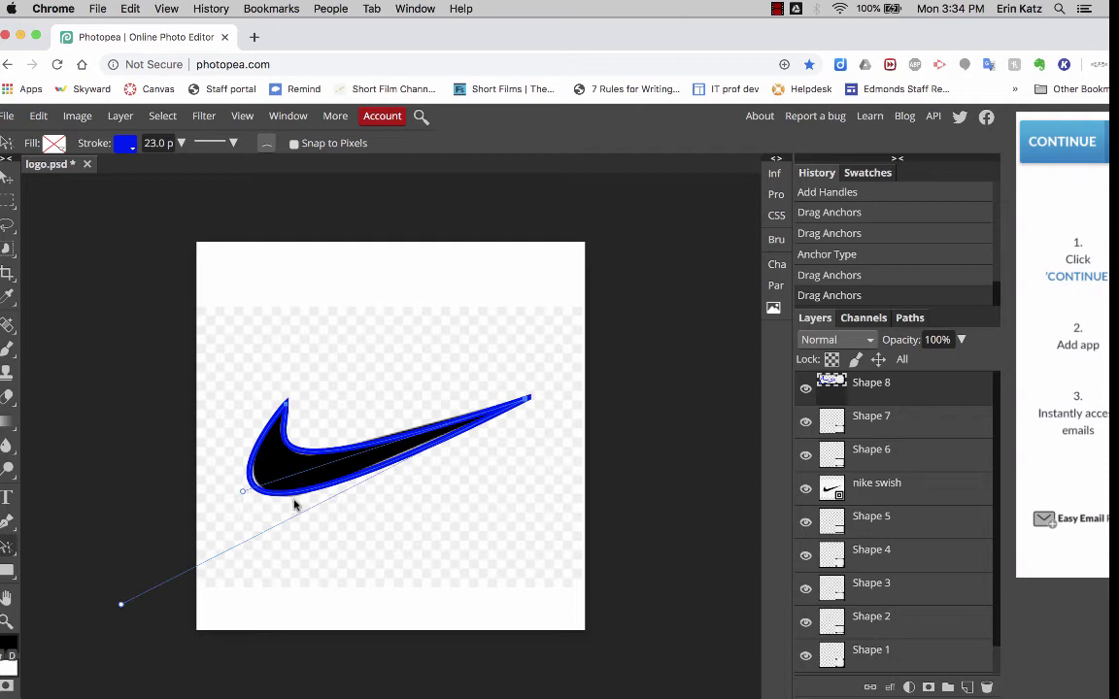
{"action": "left_click", "coordinate": [242, 494]}
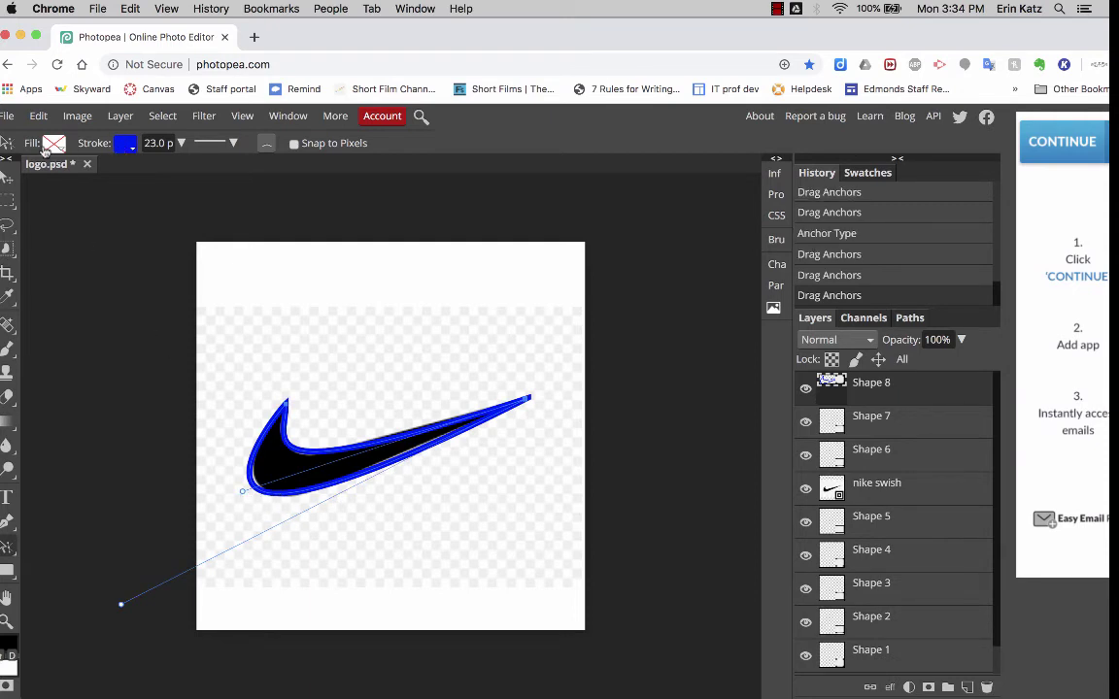
- Fill the traced swoosh with solid red and set its stroke colour to black
{"action": "left_click", "coordinate": [45, 147]}
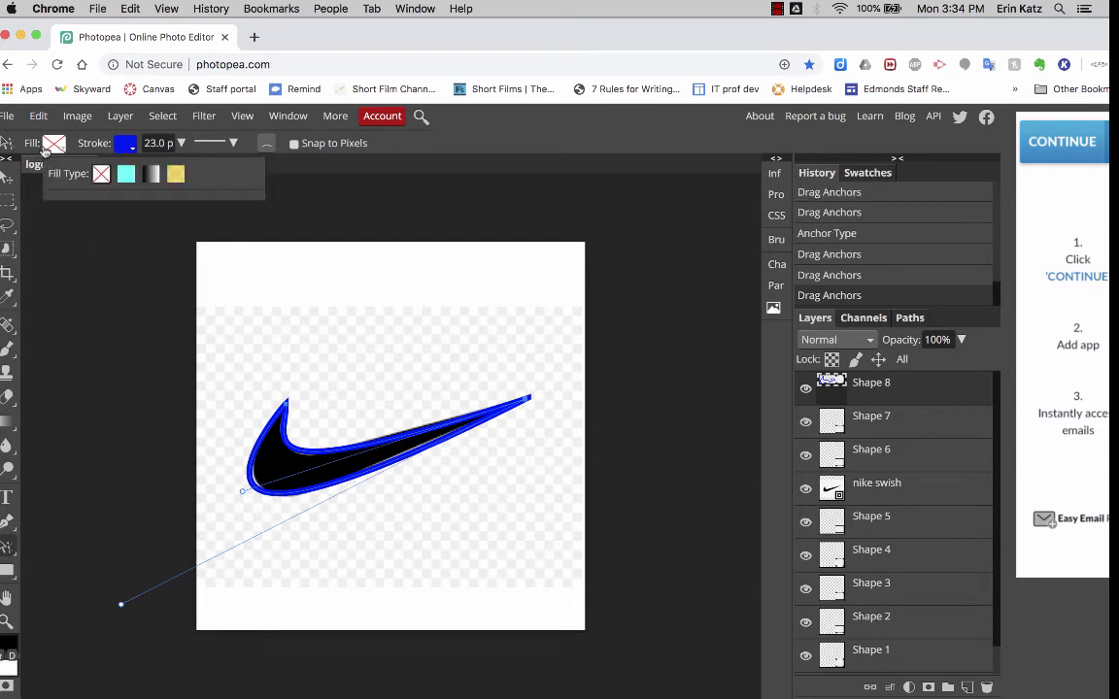
{"action": "left_click", "coordinate": [121, 176]}
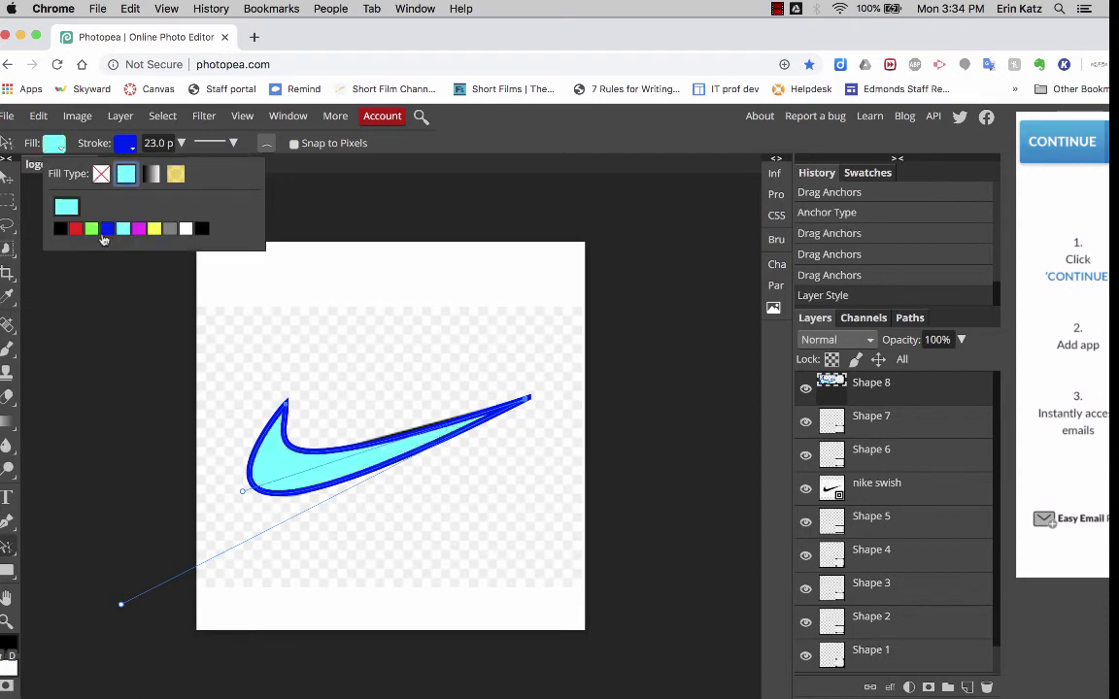
{"action": "left_click", "coordinate": [106, 229]}
{"action": "left_click", "coordinate": [76, 229]}
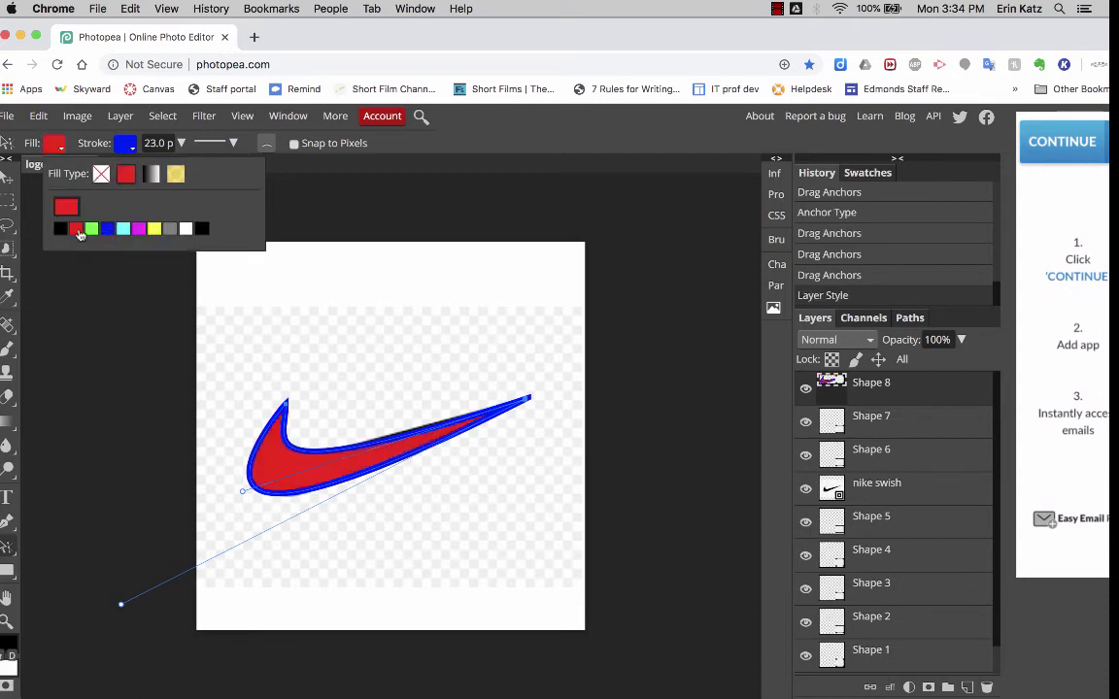
{"action": "left_click", "coordinate": [126, 144]}
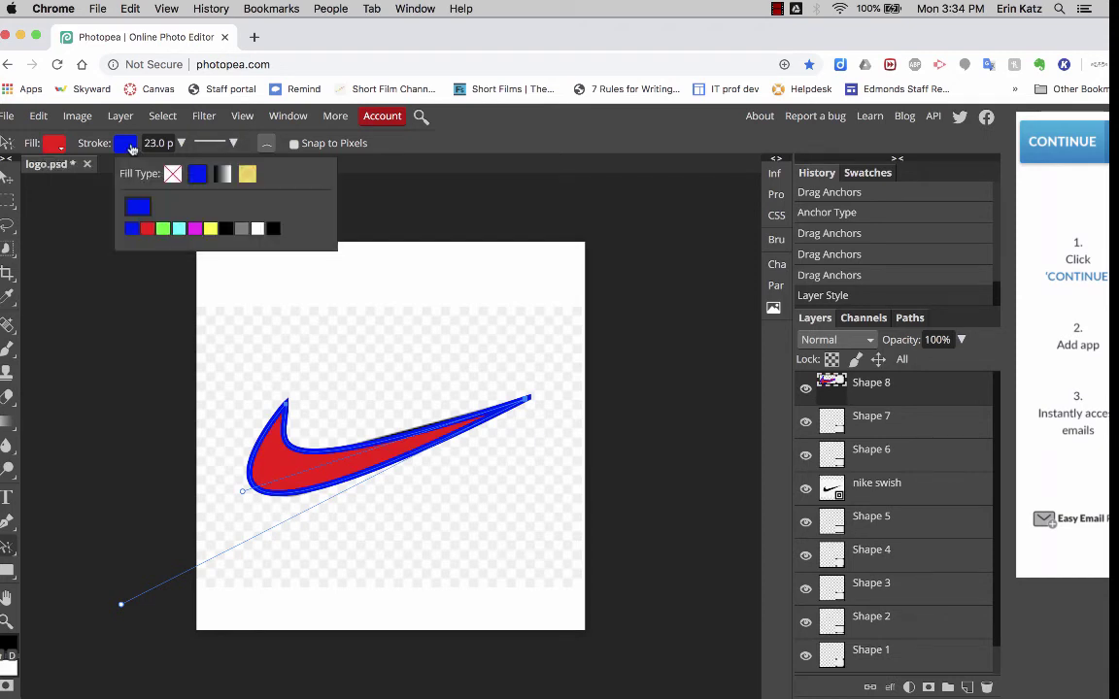
{"action": "left_click", "coordinate": [227, 230]}
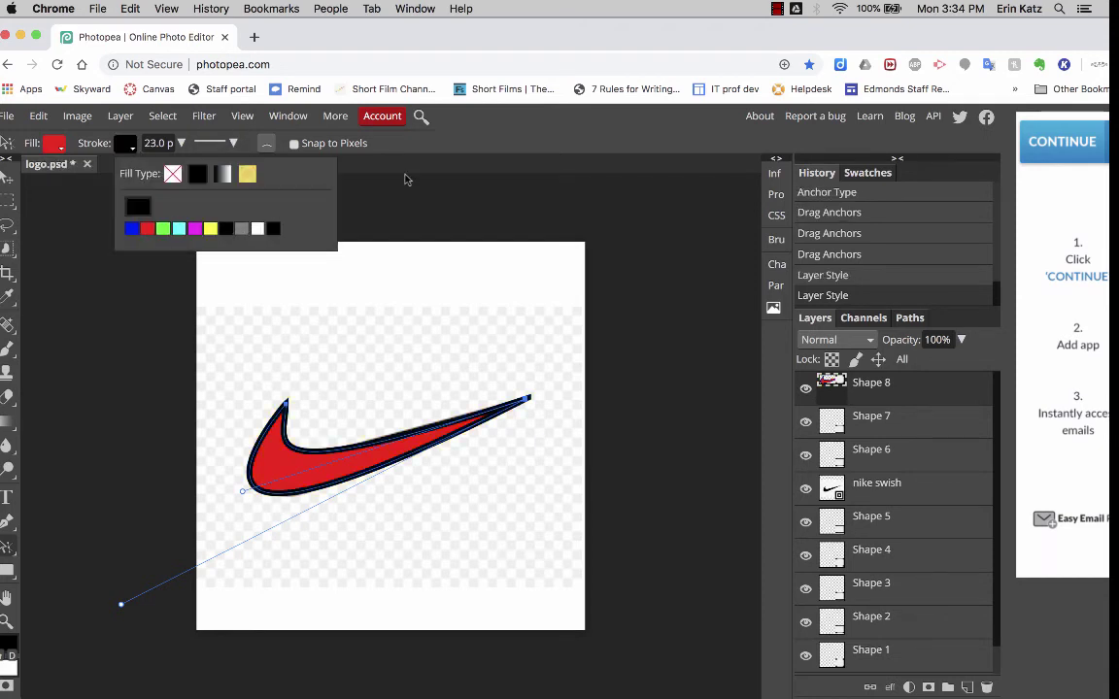
- Deselect the swoosh shape and delete the "nike swish" reference layer
{"action": "left_click", "coordinate": [7, 177]}
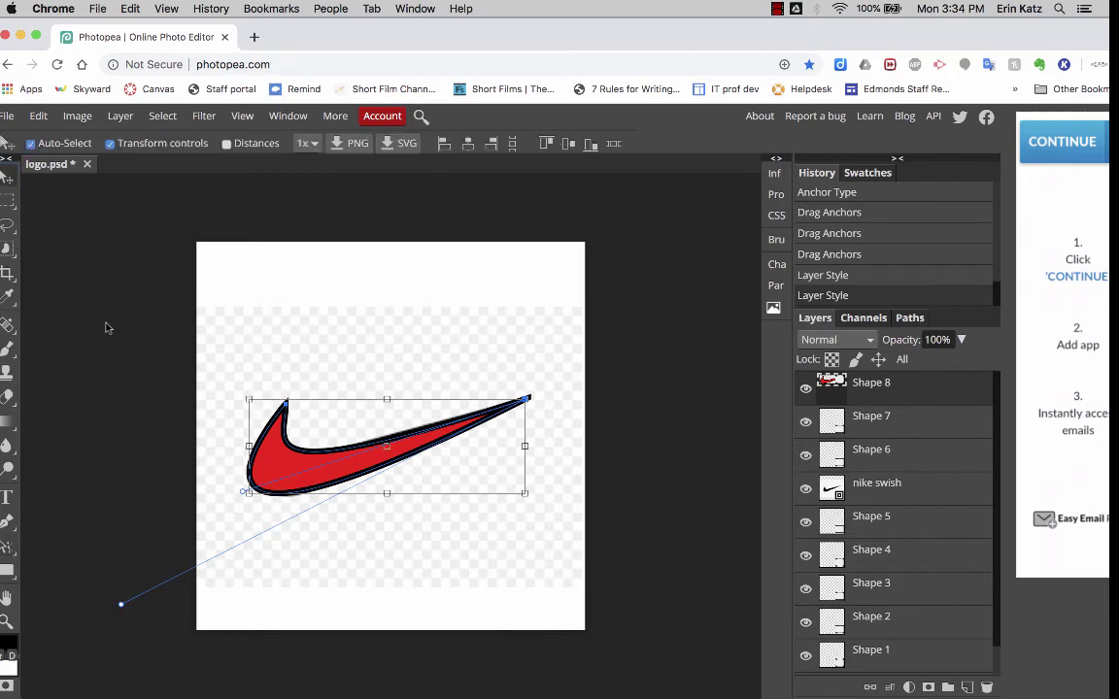
{"action": "left_click", "coordinate": [108, 329]}
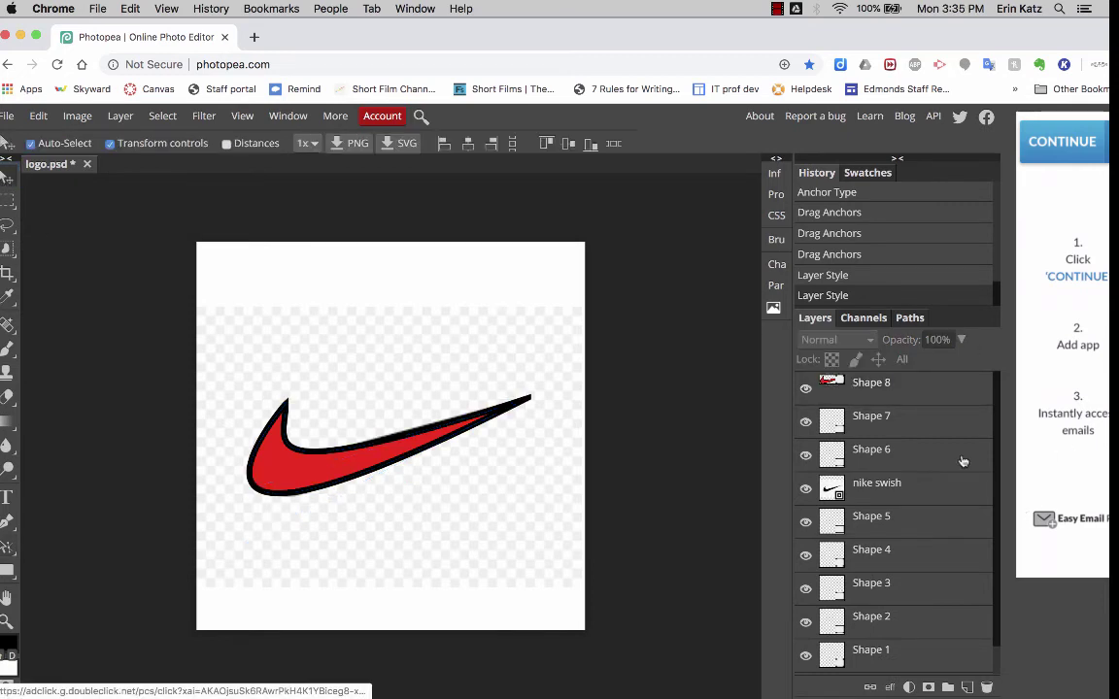
{"action": "left_click", "coordinate": [960, 497]}
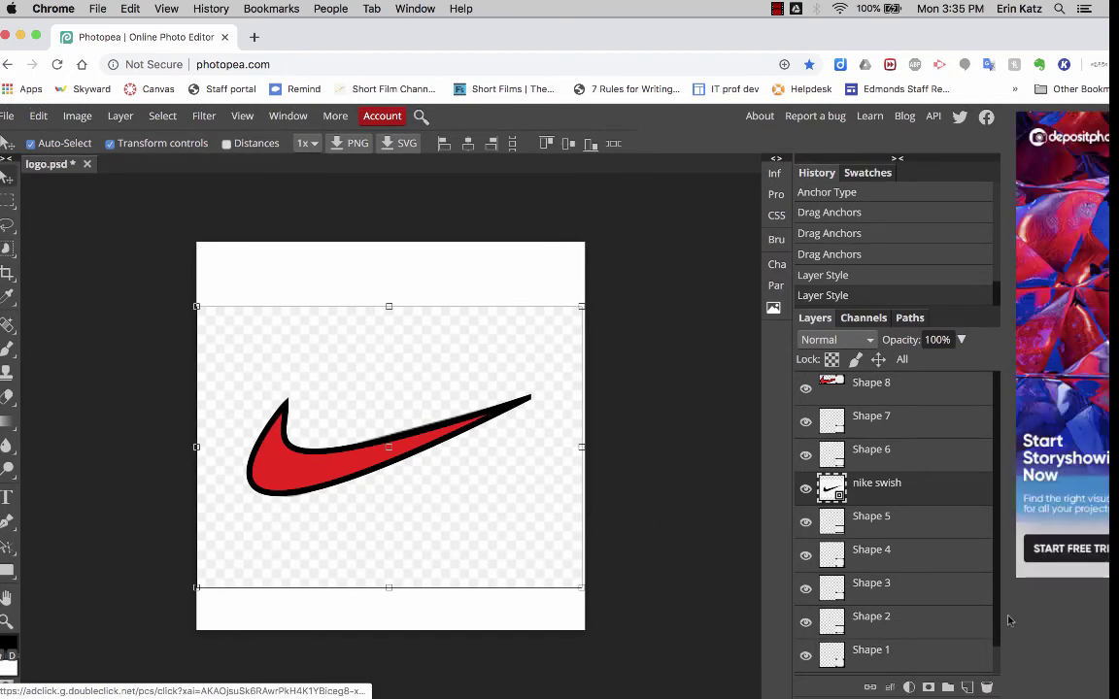
{"action": "left_click", "coordinate": [987, 687]}
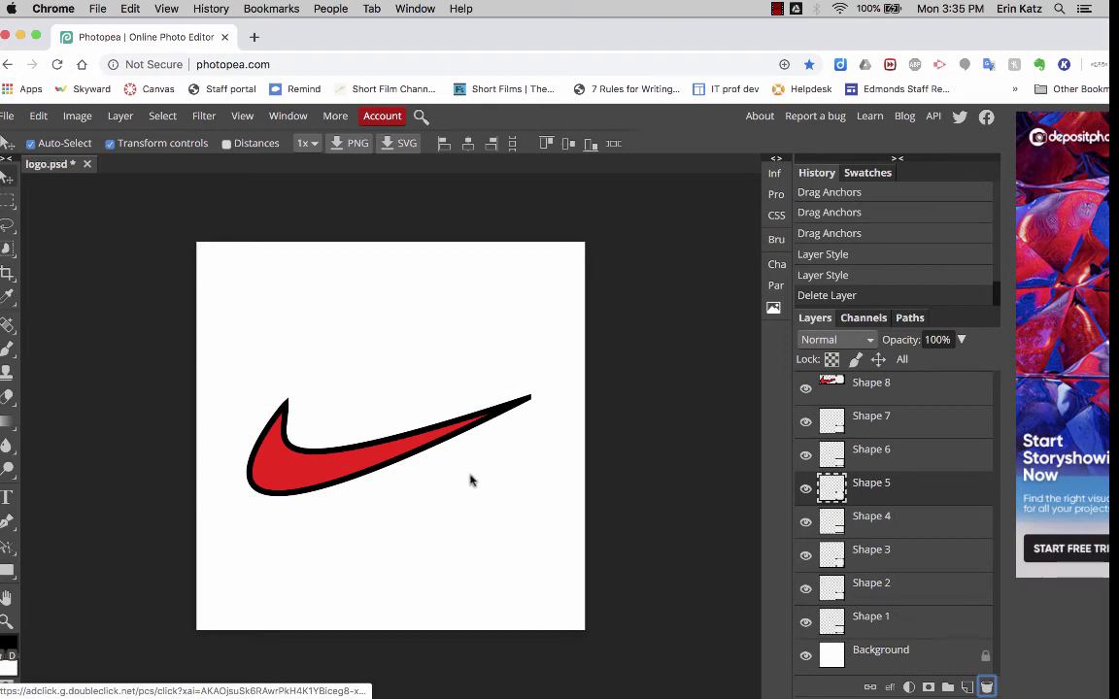
{"action": "left_click", "coordinate": [6, 523]}
{"action": "left_click", "coordinate": [273, 277]}
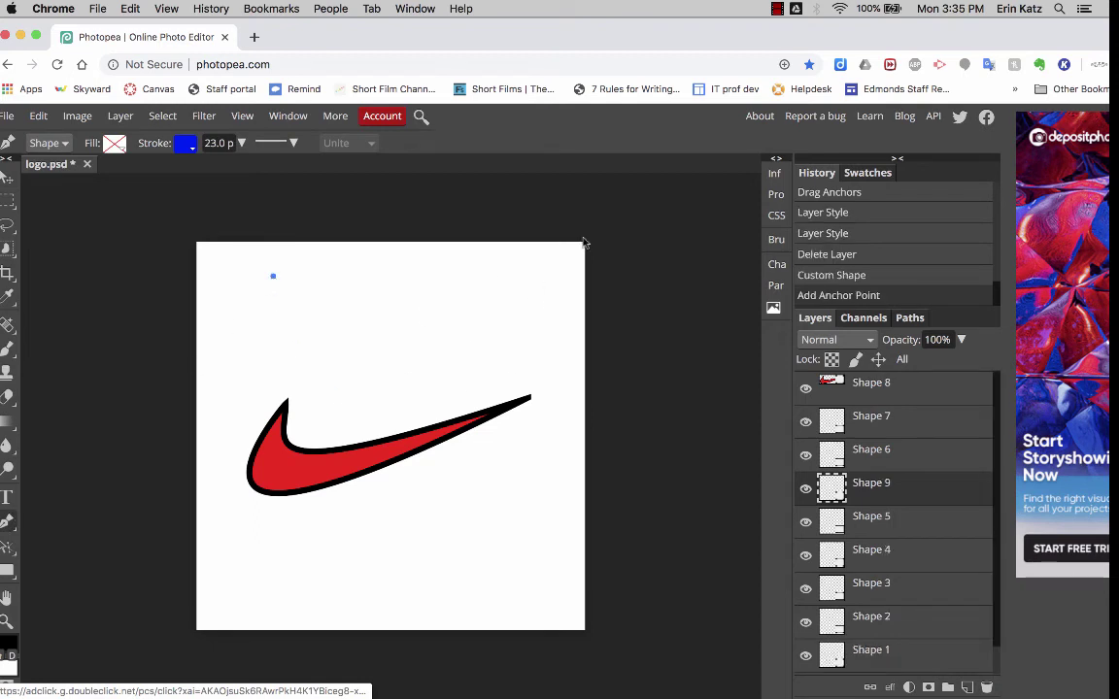
{"action": "left_click", "coordinate": [550, 276]}
{"action": "mouse_move", "coordinate": [550, 276]}
{"action": "left_mouse_down"}
{"action": "mouse_move", "coordinate": [632, 230]}
{"action": "mouse_move", "coordinate": [642, 170]}
{"action": "mouse_move", "coordinate": [631, 174]}
{"action": "left_mouse_up"}
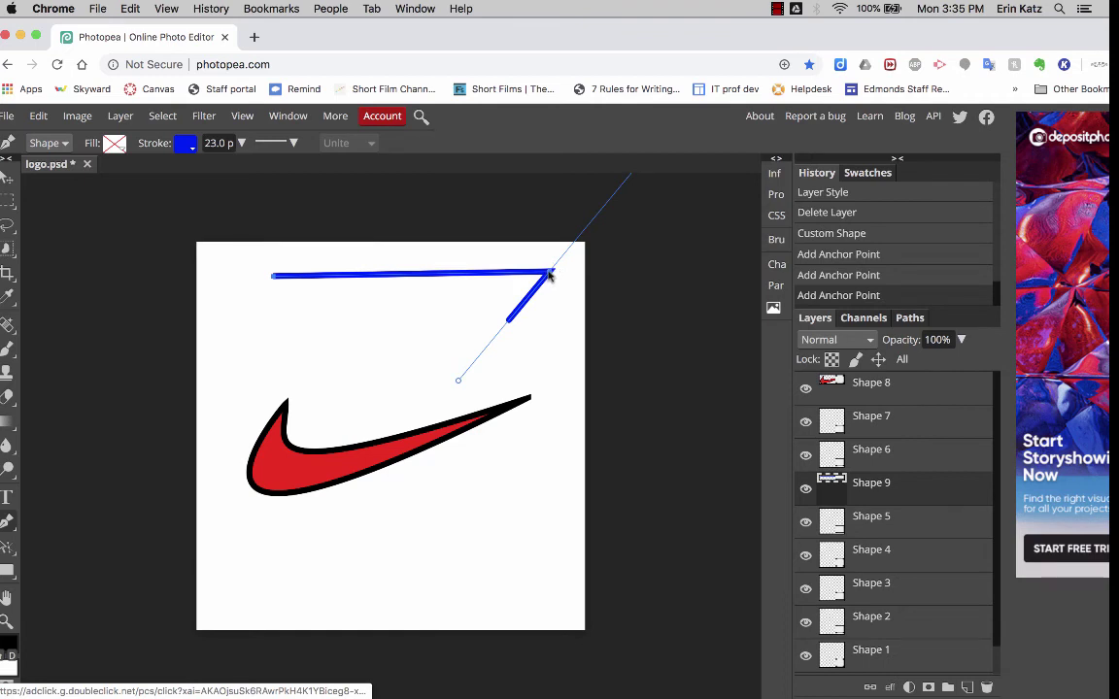
{"action": "mouse_move", "coordinate": [550, 272]}
{"action": "left_mouse_down"}
{"action": "mouse_move", "coordinate": [550, 298]}
{"action": "mouse_move", "coordinate": [522, 291]}
{"action": "left_mouse_up"}
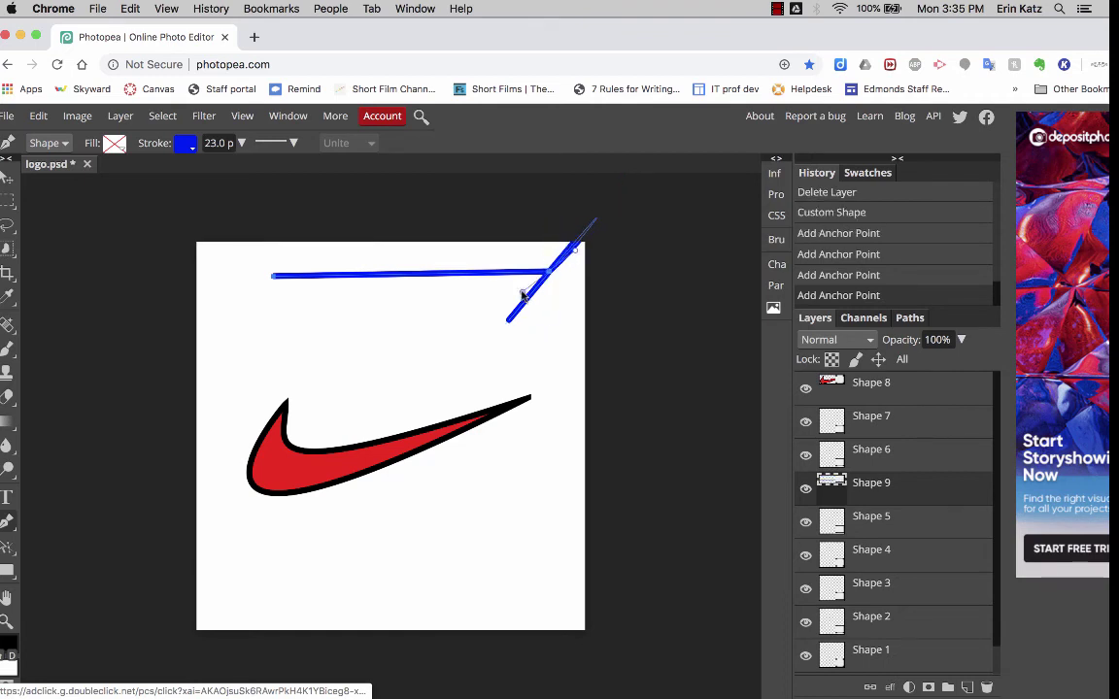
{"action": "key", "text": "super+z"}
{"action": "key", "text": "super+z"}
{"action": "key", "text": "super+z"}
{"action": "key", "text": "super+z"}
- Draw a closed teardrop path above the swoosh with the Pen tool, with a corner anchor at its left tip and a smooth right anchor
{"action": "left_click", "coordinate": [292, 295]}
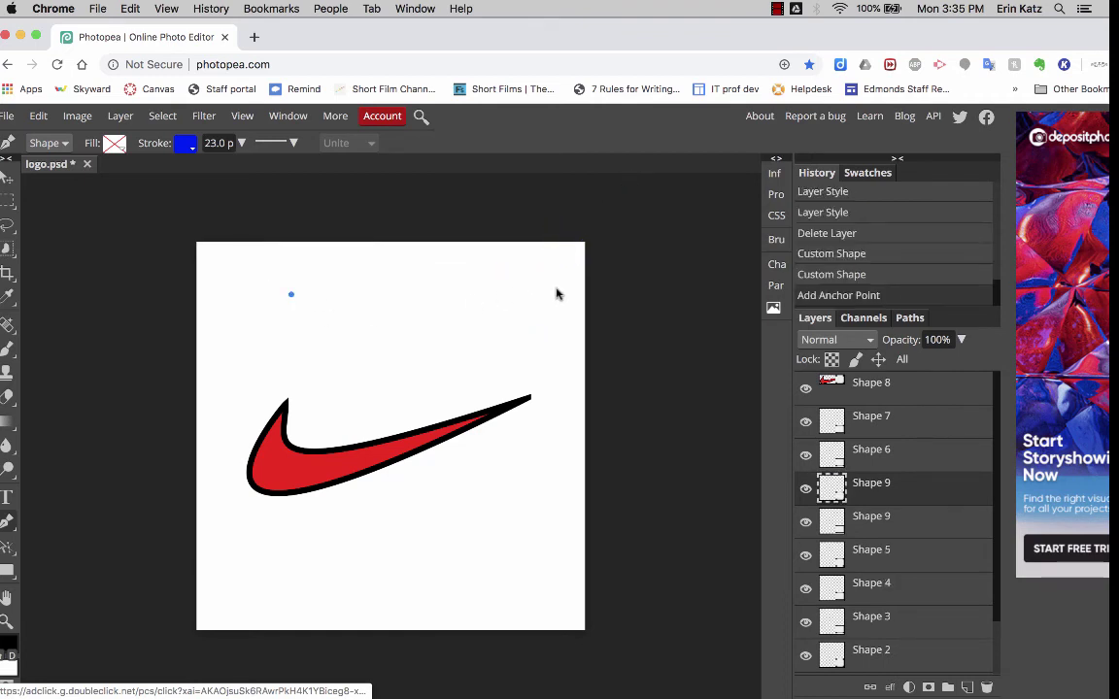
{"action": "mouse_move", "coordinate": [557, 288]}
{"action": "left_mouse_down"}
{"action": "mouse_move", "coordinate": [580, 332]}
{"action": "mouse_move", "coordinate": [575, 375]}
{"action": "mouse_move", "coordinate": [556, 389]}
{"action": "left_mouse_up"}
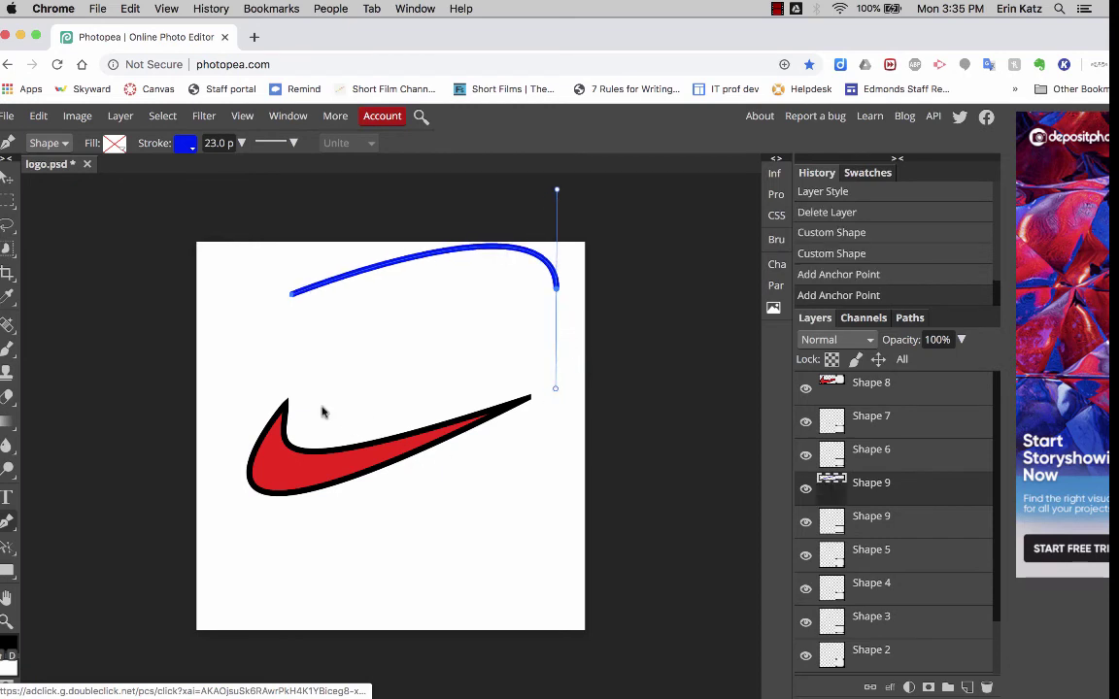
{"action": "left_click", "coordinate": [291, 297]}
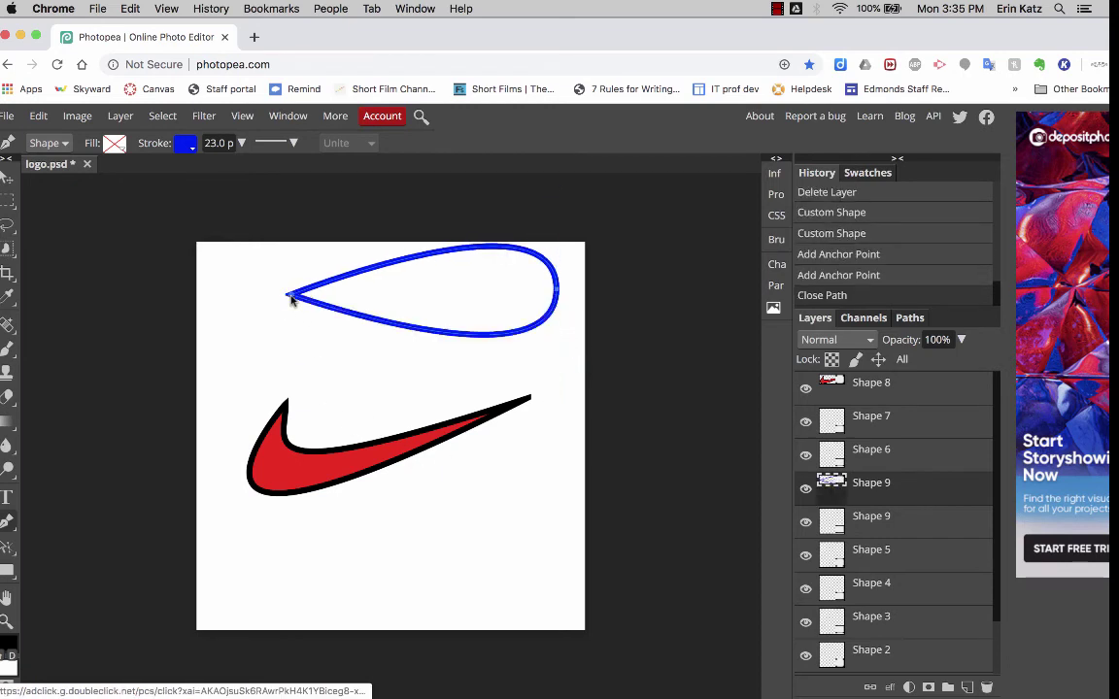
{"action": "left_click", "coordinate": [558, 295]}
{"action": "key", "text": "super+z"}
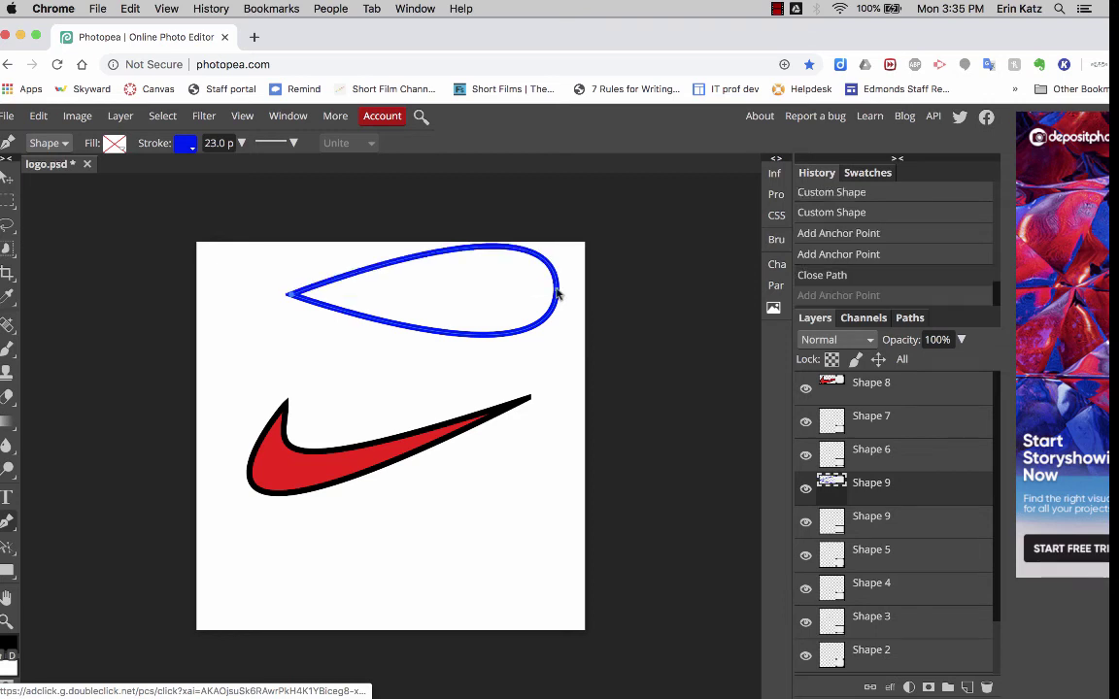
- Split the teardrop's right anchor handles with Direct Select, pull both inward to form a pointed leaf outline, and deselect the shape
{"action": "right_click", "coordinate": [8, 548]}
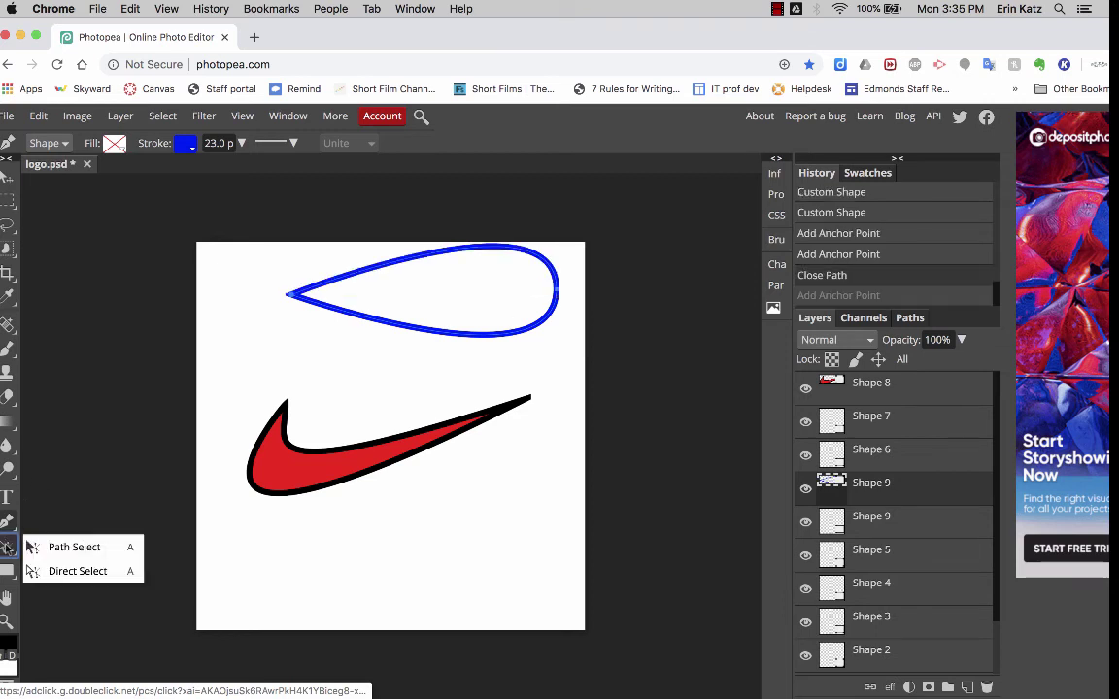
{"action": "left_click", "coordinate": [77, 574]}
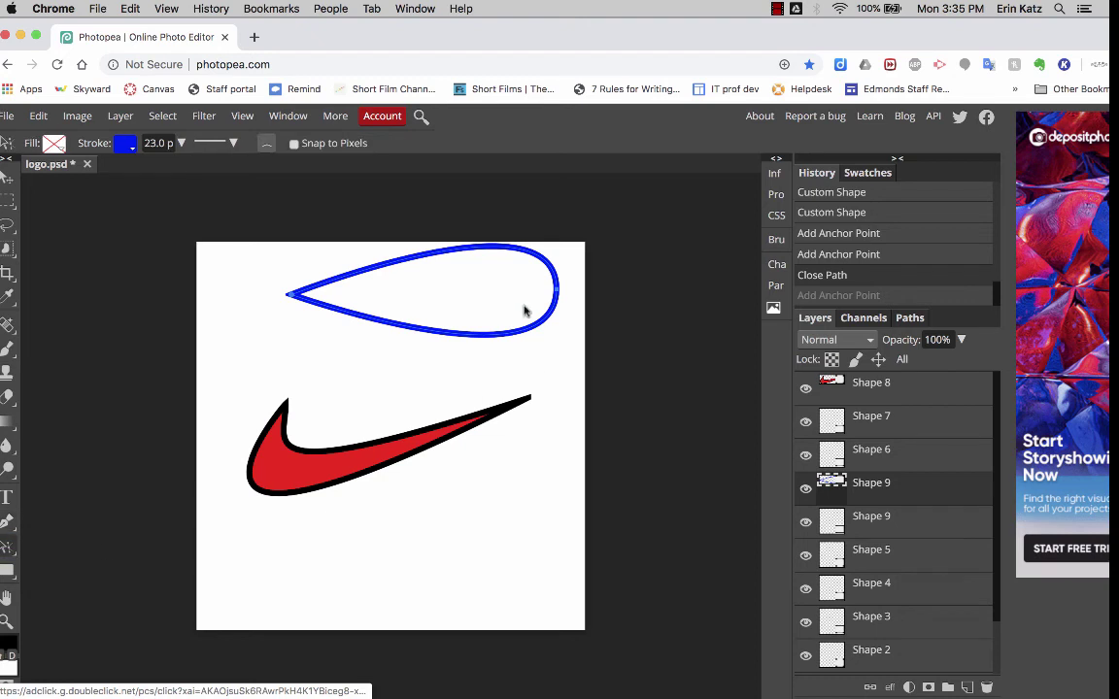
{"action": "left_click", "coordinate": [556, 293]}
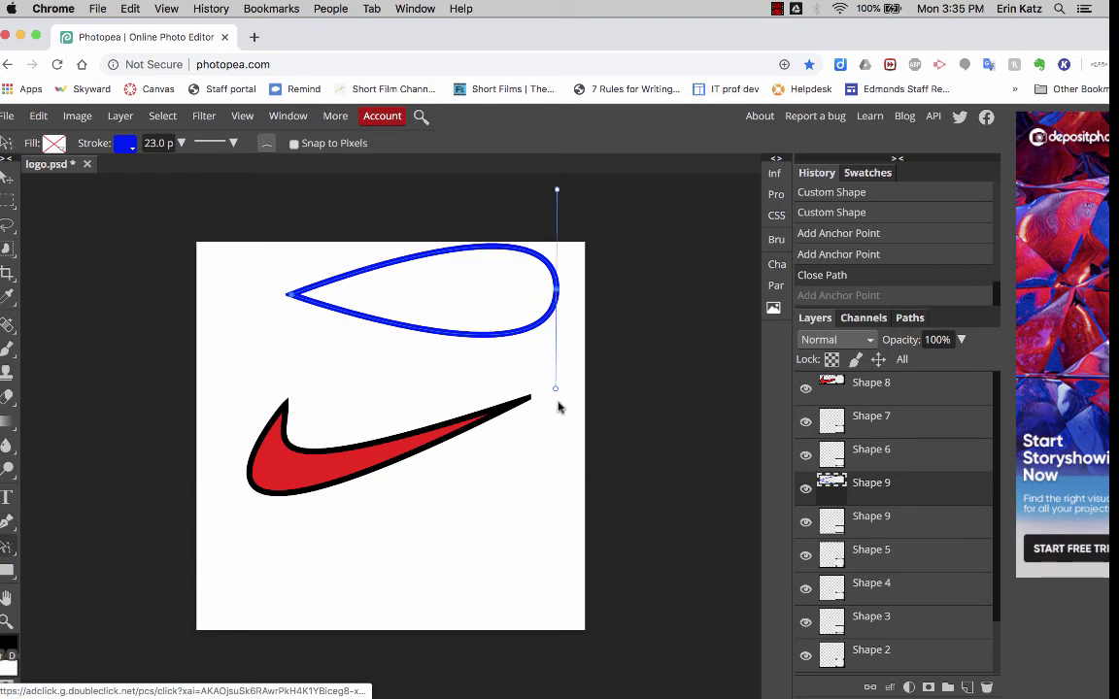
{"action": "mouse_move", "coordinate": [556, 390]}
{"action": "left_mouse_down"}
{"action": "mouse_move", "coordinate": [587, 389]}
{"action": "mouse_move", "coordinate": [515, 399]}
{"action": "mouse_move", "coordinate": [547, 410]}
{"action": "mouse_move", "coordinate": [588, 375]}
{"action": "mouse_move", "coordinate": [555, 390]}
{"action": "left_mouse_up"}
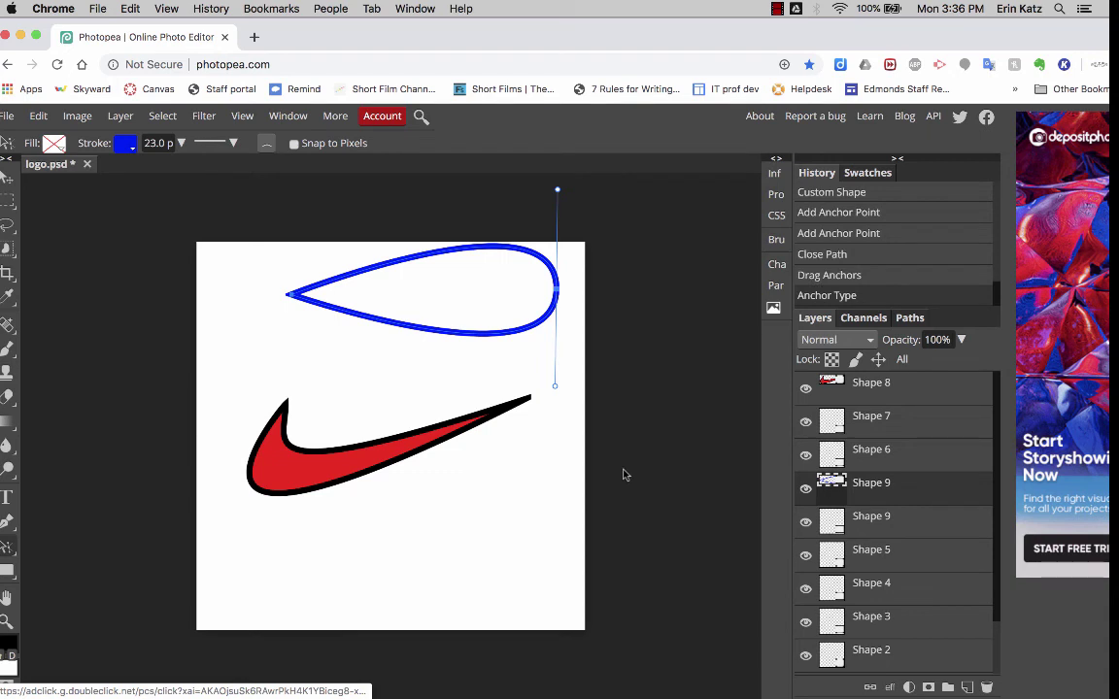
{"action": "left_click_drag", "start_coordinate": [555, 386], "coordinate": [489, 368]}
{"action": "left_click_drag", "start_coordinate": [556, 190], "coordinate": [465, 222]}
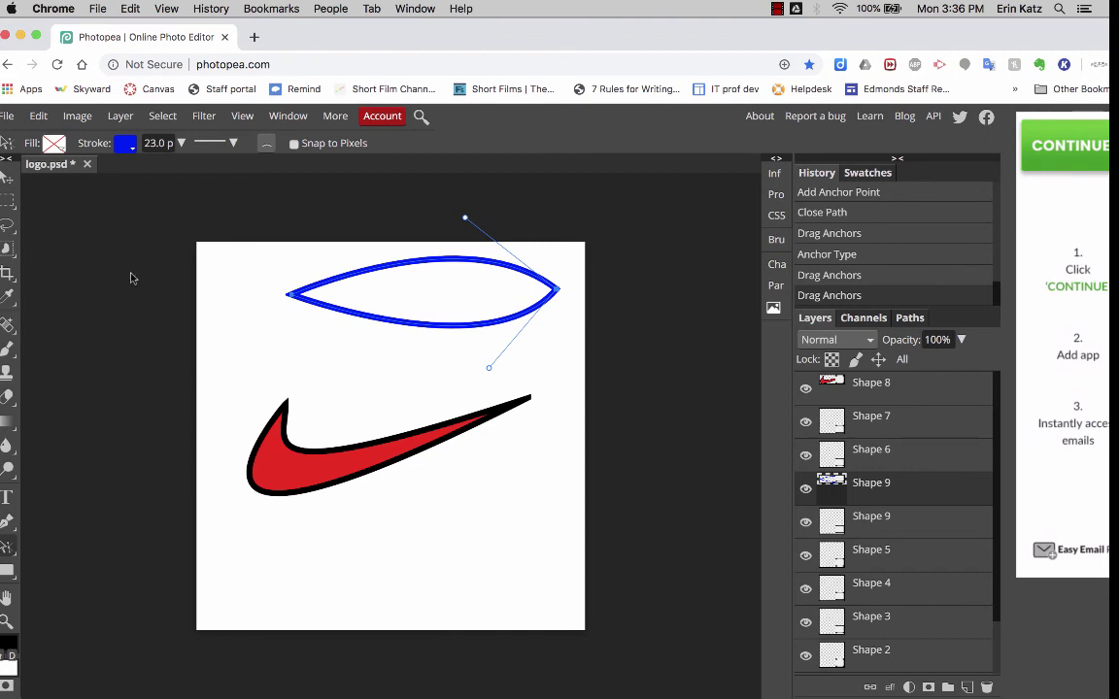
{"action": "key", "text": "v"}
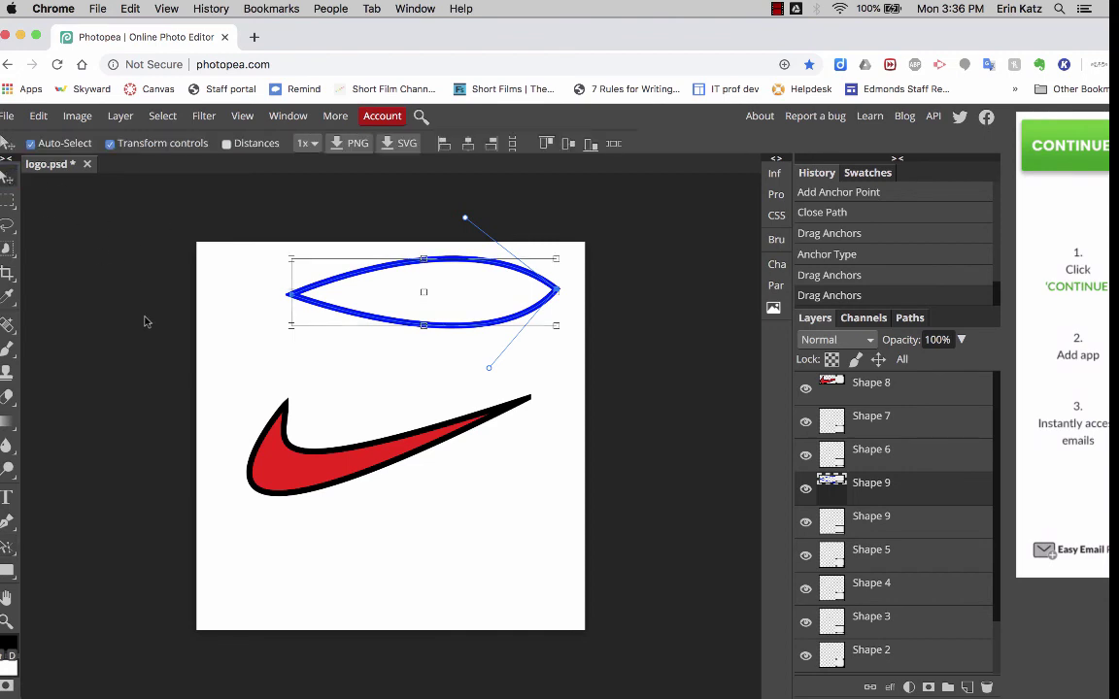
{"action": "left_click", "coordinate": [145, 322]}
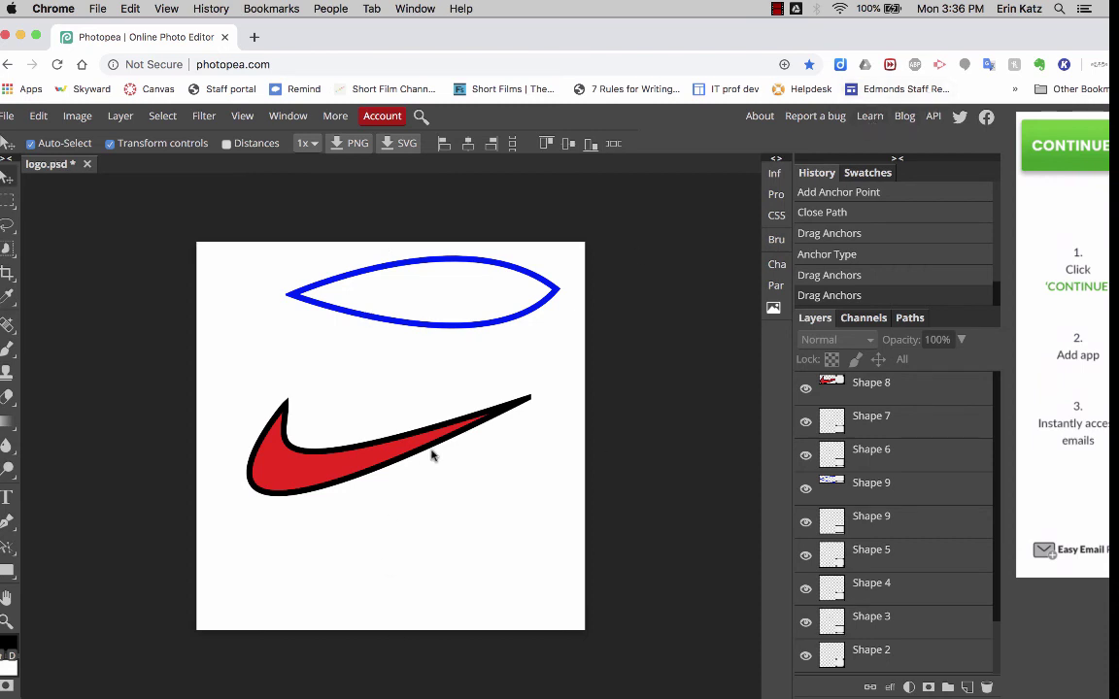
- Open the Learn Photopea page, look through its topic list including Vector Graphics, and return to the logo document
{"action": "left_click", "coordinate": [868, 116]}
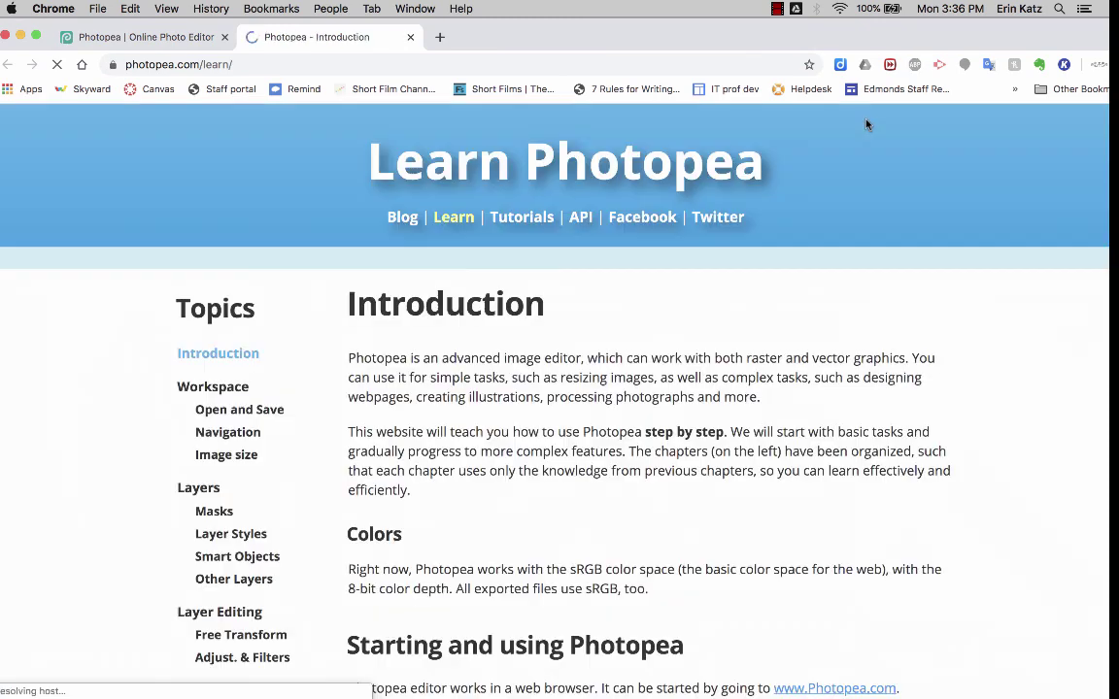
{"action": "scroll", "coordinate": [512, 525], "scroll_direction": "down", "scroll_amount": 5}
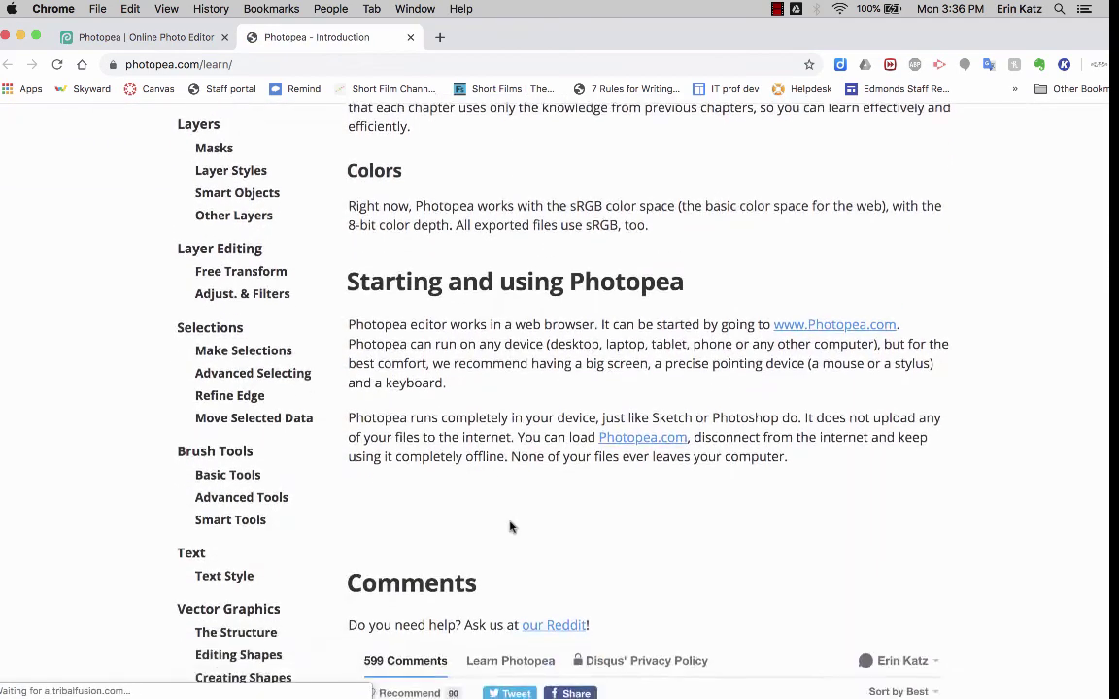
{"action": "scroll", "coordinate": [512, 527], "scroll_direction": "down", "scroll_amount": 3}
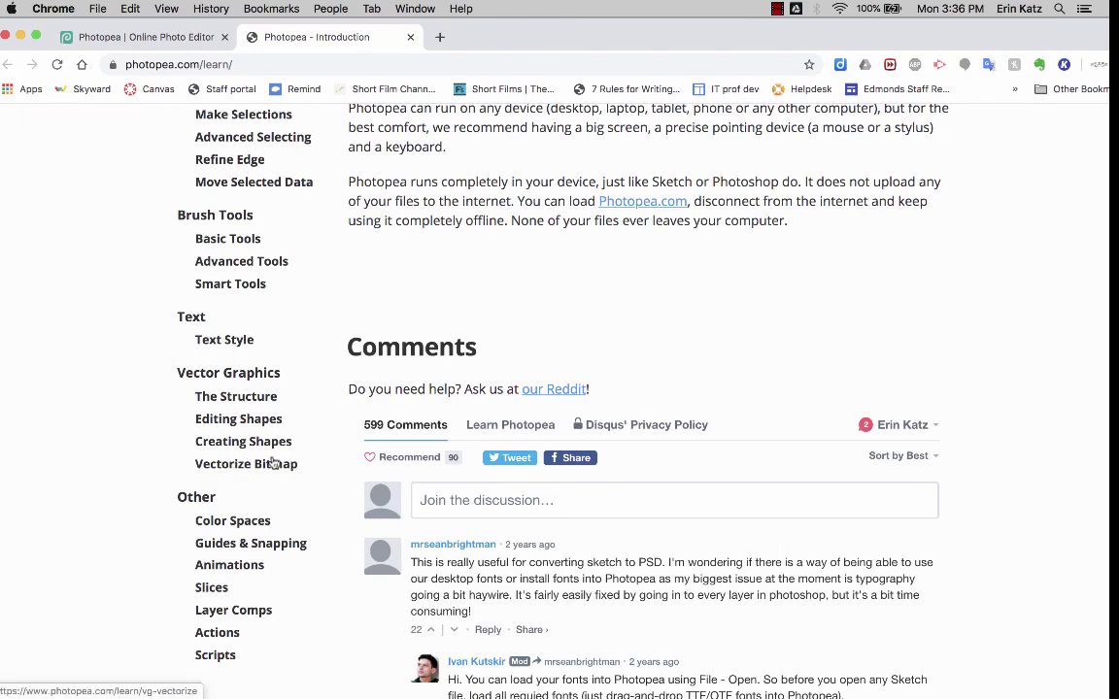
{"action": "scroll", "coordinate": [273, 463], "scroll_direction": "up", "scroll_amount": 5}
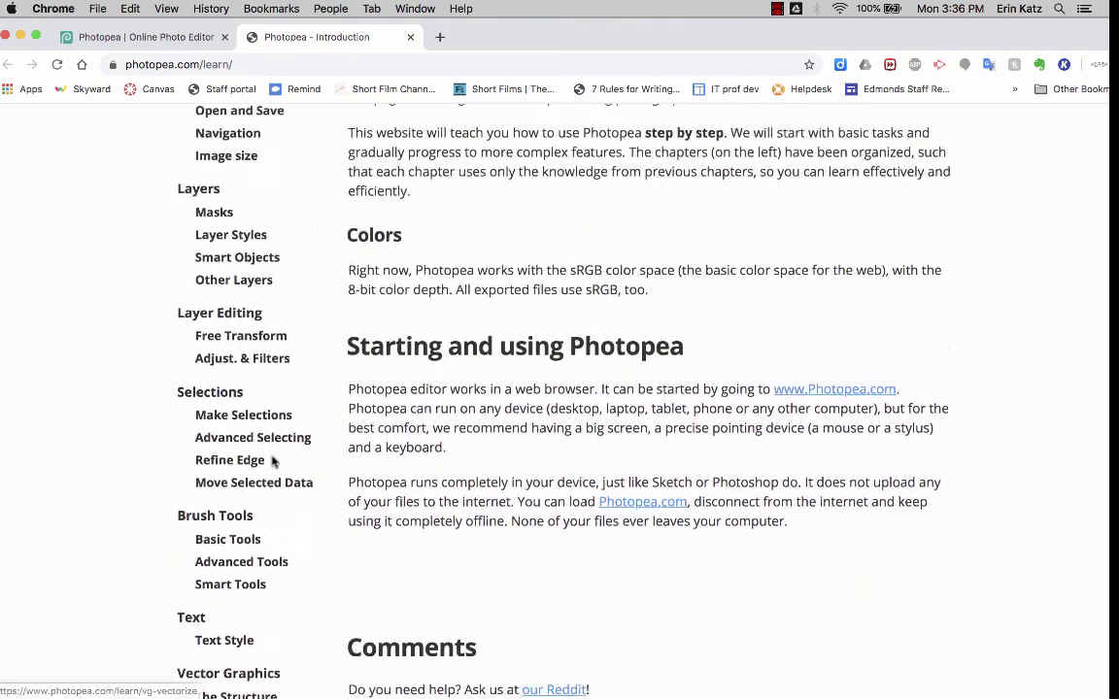
{"action": "scroll", "coordinate": [275, 462], "scroll_direction": "up", "scroll_amount": 3}
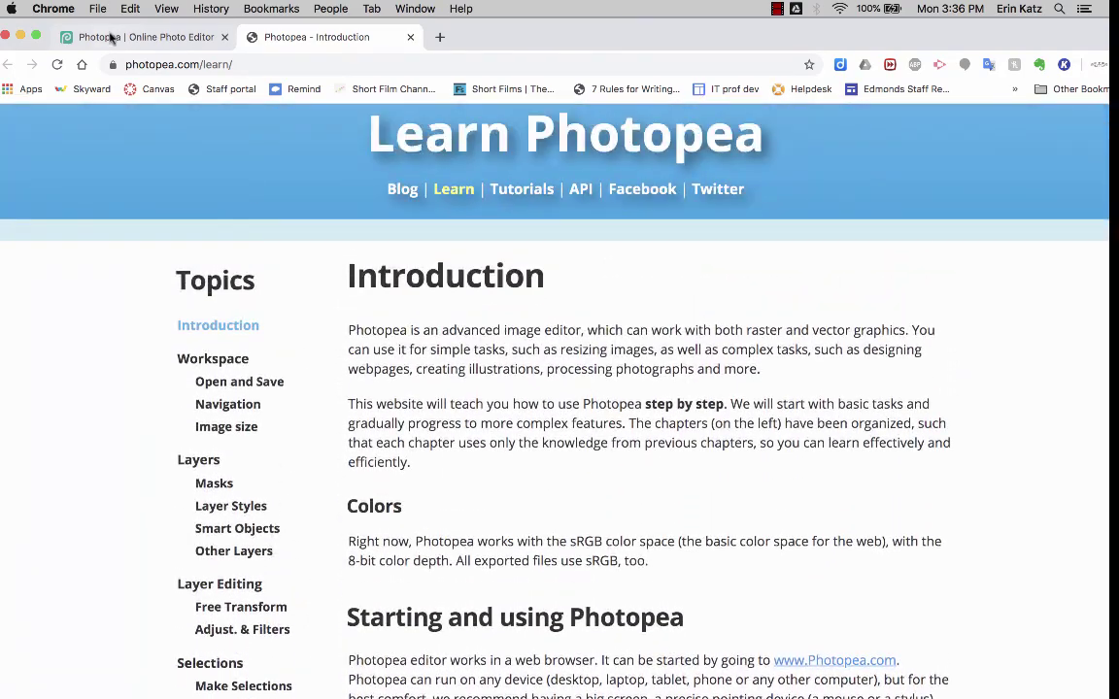
{"action": "left_click", "coordinate": [110, 37]}
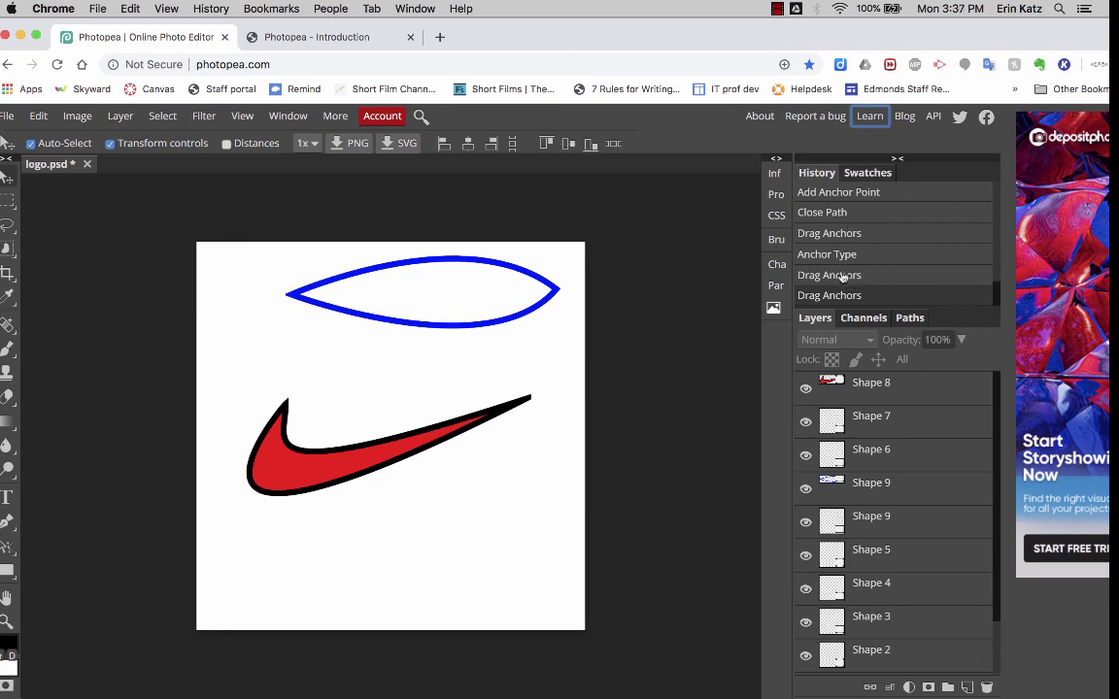
- Try to select the swoosh and the blue leaf outline with the Path Select tool, and switch back to Direct Select
{"action": "left_click", "coordinate": [6, 549]}
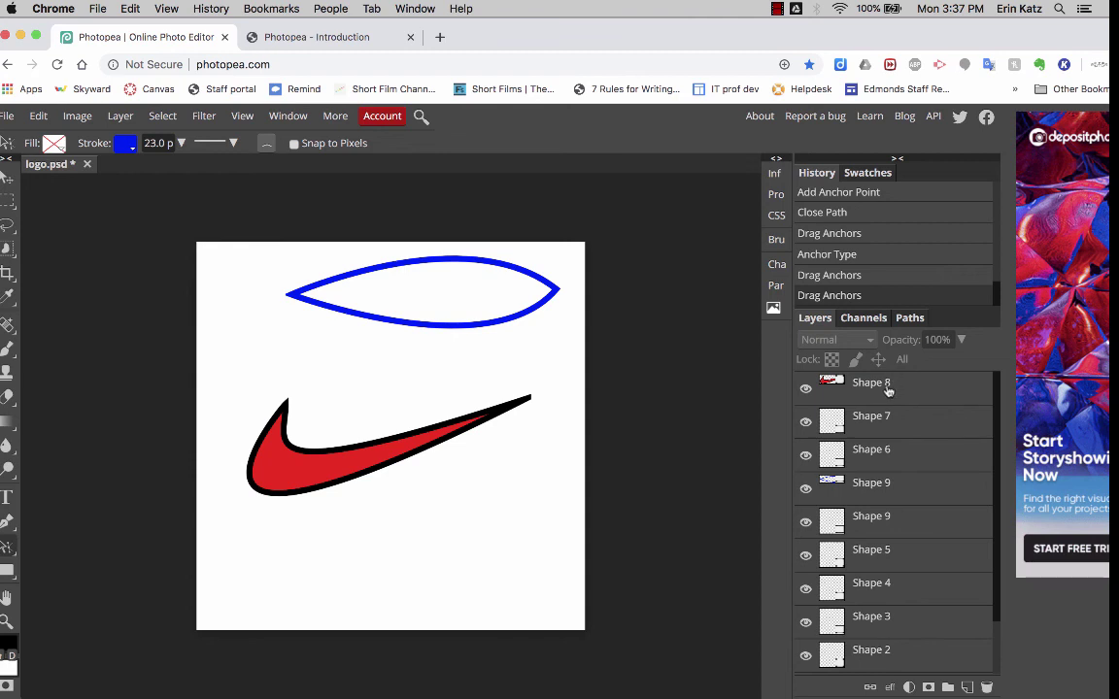
{"action": "left_click", "coordinate": [5, 548]}
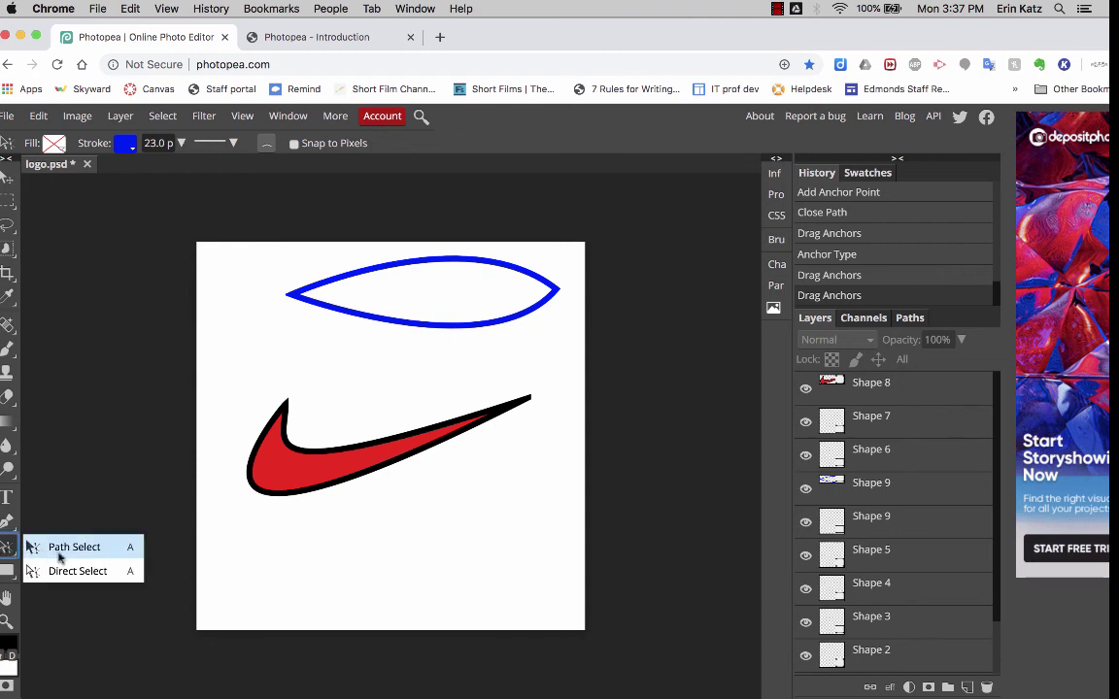
{"action": "left_click", "coordinate": [59, 548]}
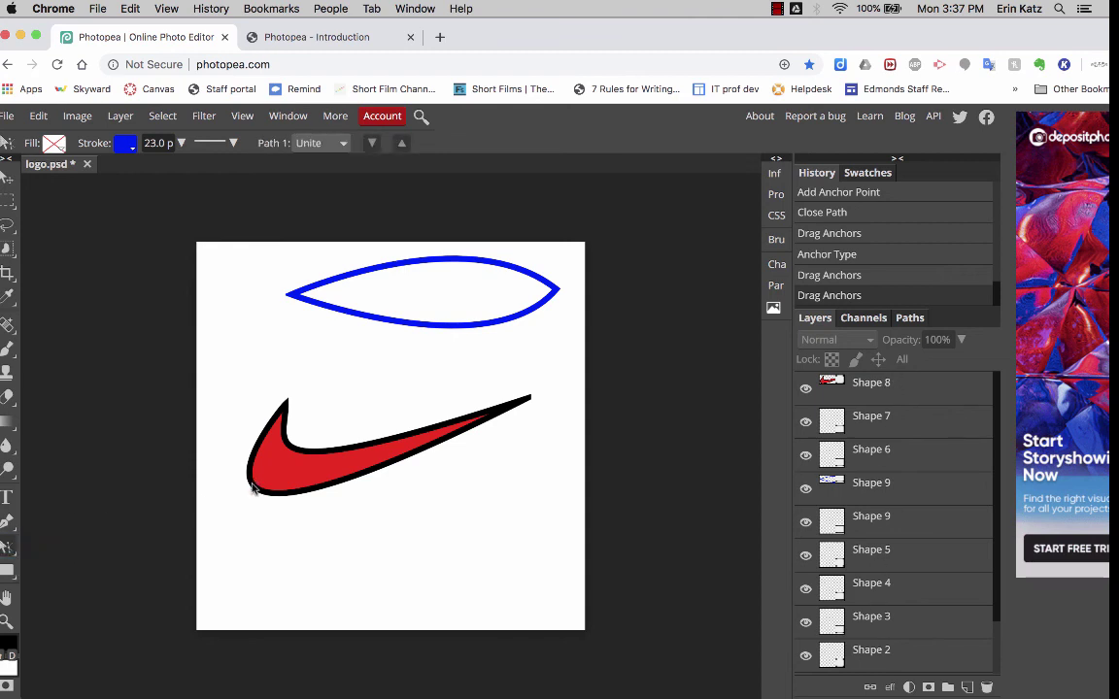
{"action": "left_click_drag", "start_coordinate": [253, 375], "coordinate": [467, 563]}
{"action": "left_click_drag", "start_coordinate": [288, 230], "coordinate": [599, 367]}
{"action": "right_click", "coordinate": [6, 546]}
{"action": "left_click", "coordinate": [45, 569]}
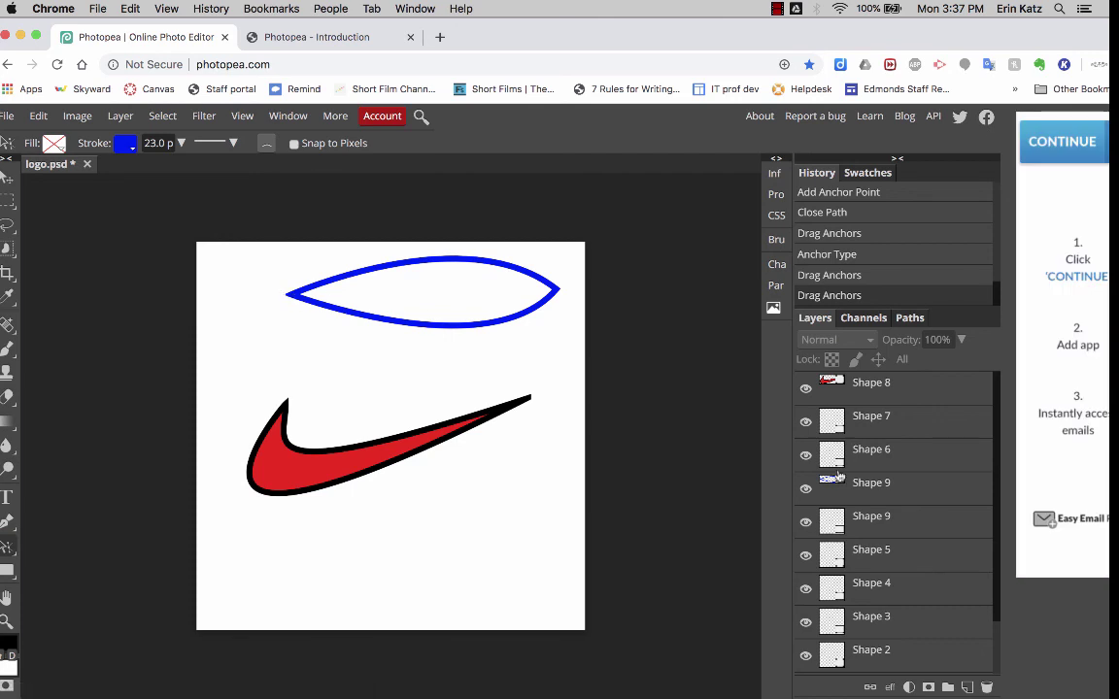
- Delete the red swoosh's right-tip anchor and its remaining upper-left anchor on the Shape 8 layer
{"action": "left_click", "coordinate": [907, 388]}
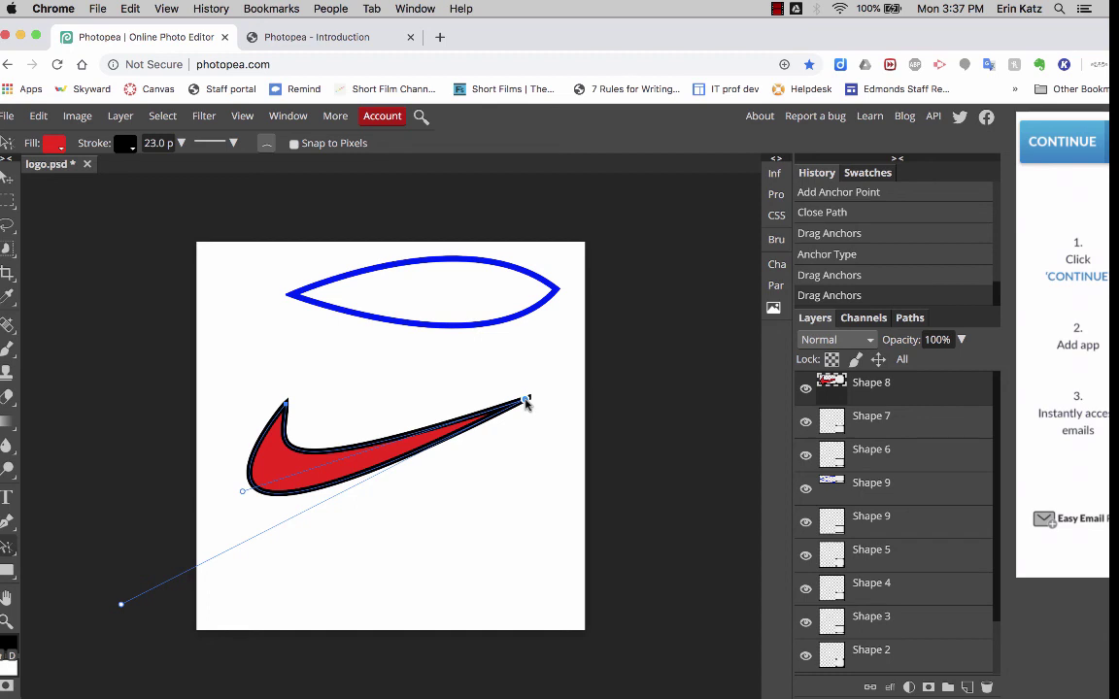
{"action": "key", "text": "Delete"}
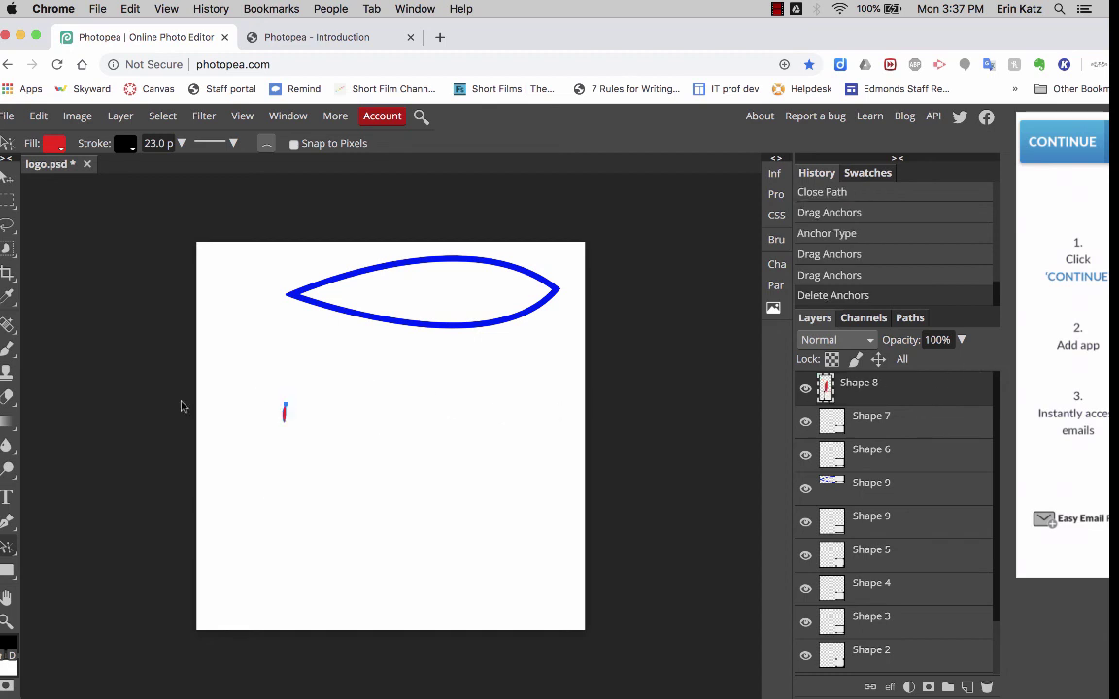
{"action": "left_click_drag", "start_coordinate": [260, 380], "coordinate": [346, 463]}
{"action": "key", "text": "Delete"}
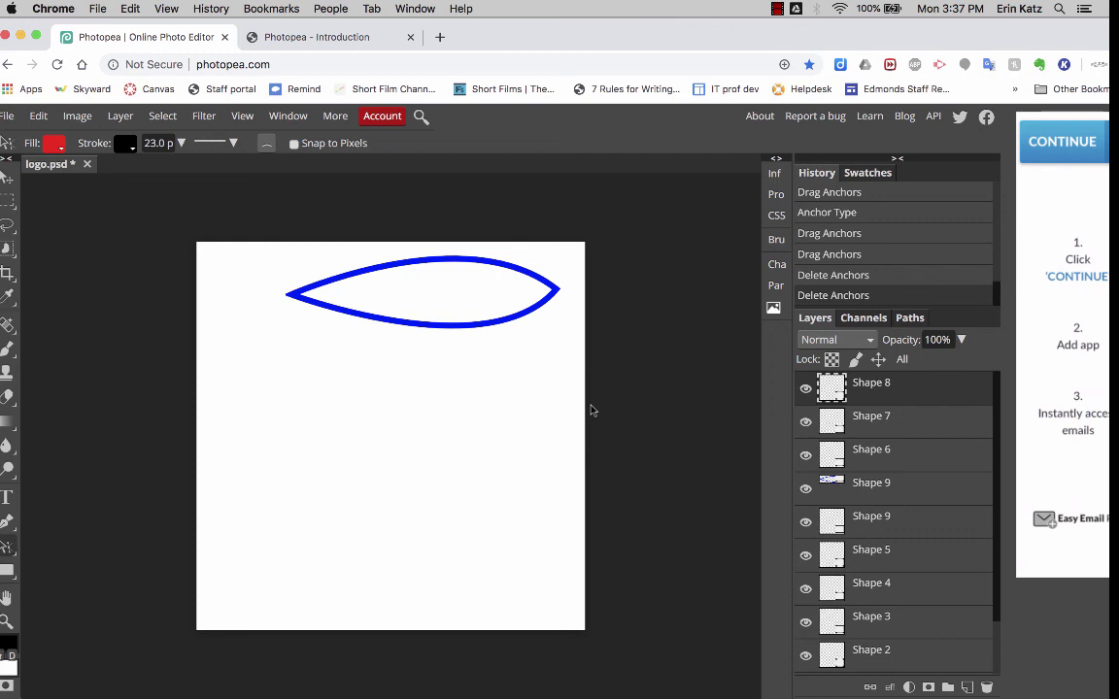
- Switch to the Move tool and export the Shape 8 layer as an SVG file
{"action": "left_click", "coordinate": [10, 176]}
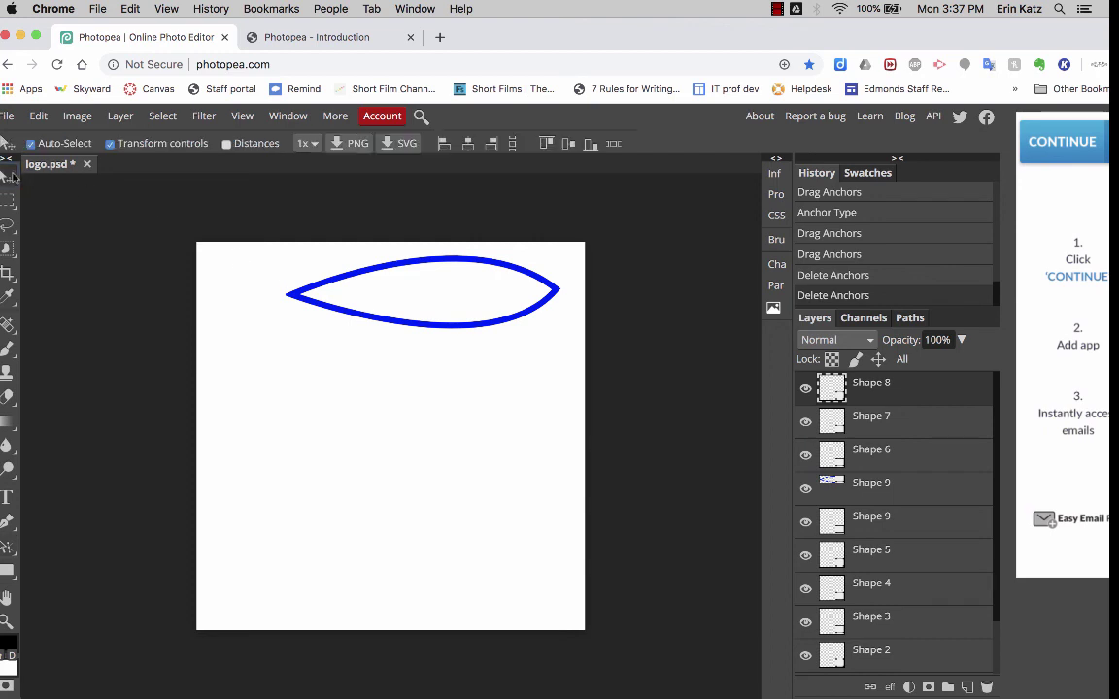
{"action": "left_click", "coordinate": [407, 143]}
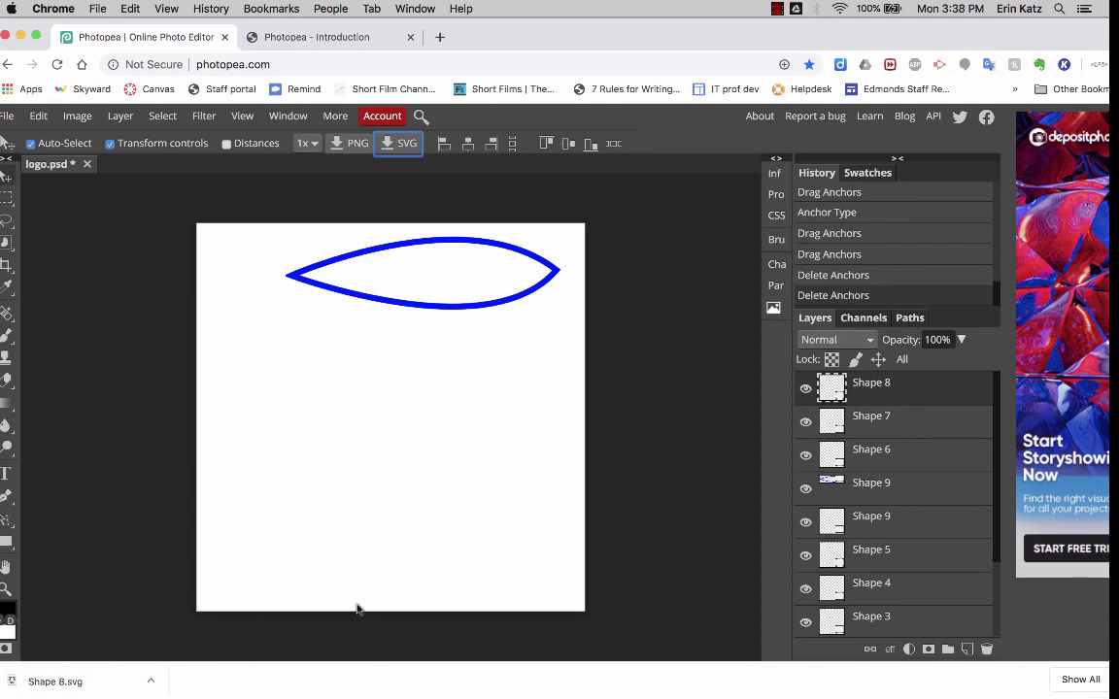
{"action": "left_click", "coordinate": [778, 8]}
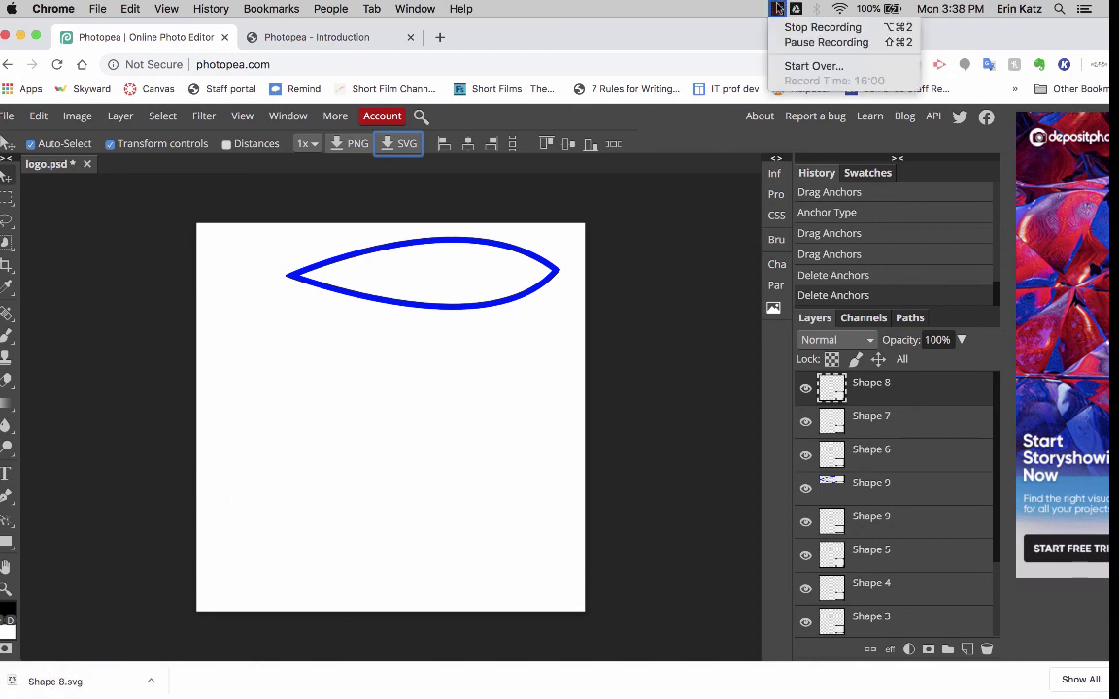